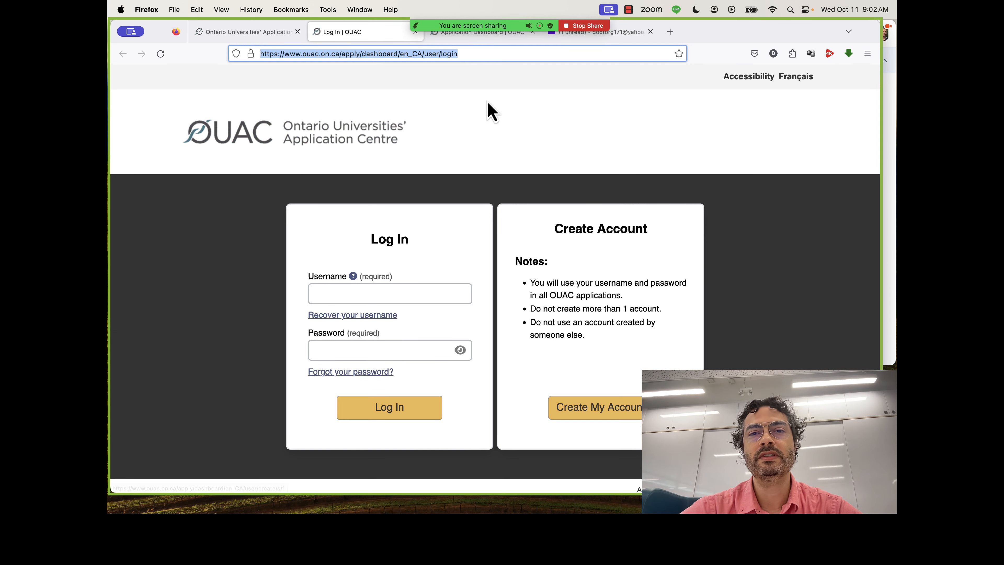
Switch to the already open application dashboard, choose the Undergraduate application type and continue with it.
click(485, 39)
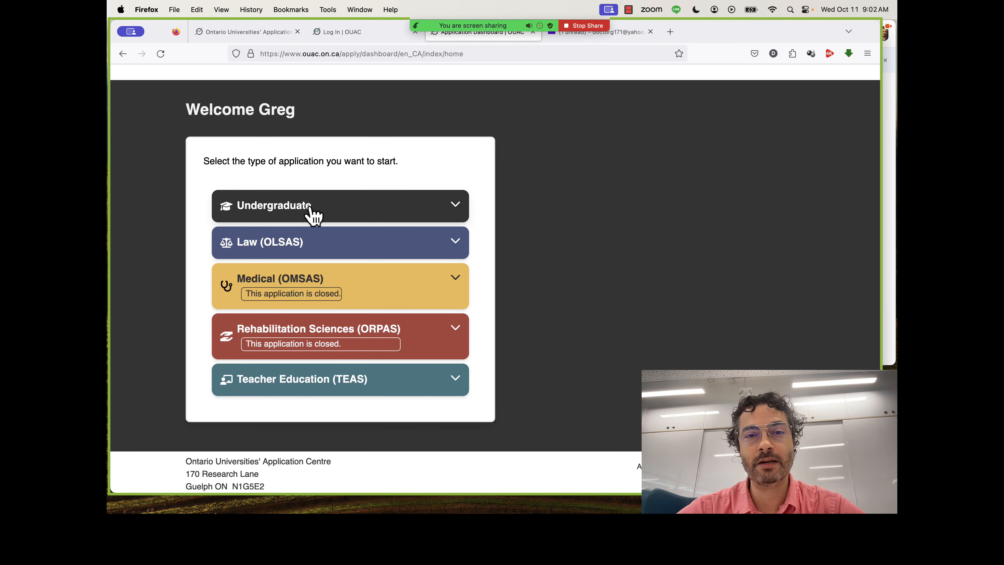
click(312, 213)
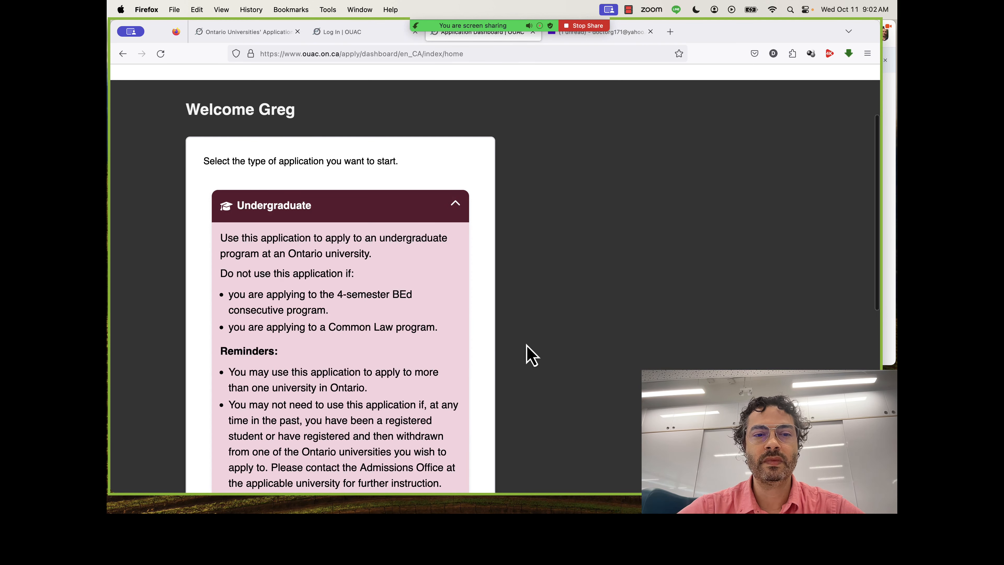
scroll(476, 359, down, 3)
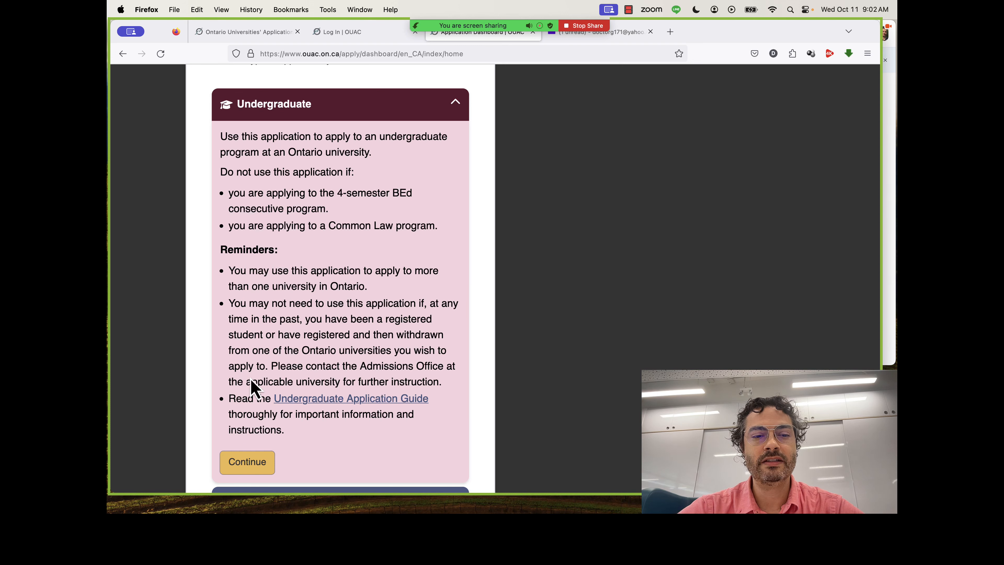
click(251, 471)
Look over My Undergraduate Hub and start the undergraduate application from there.
scroll(247, 419, down, 3)
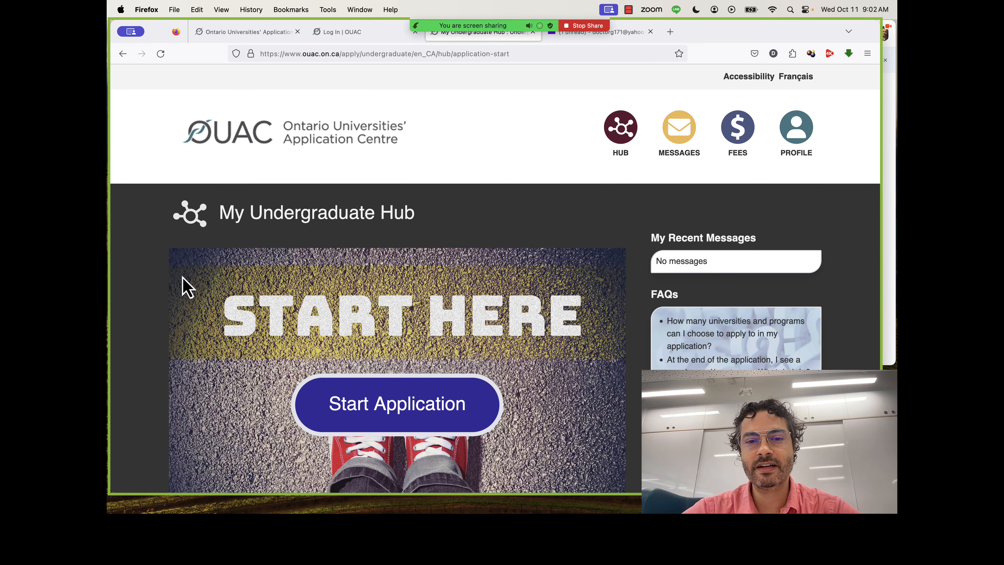
scroll(182, 278, down, 2)
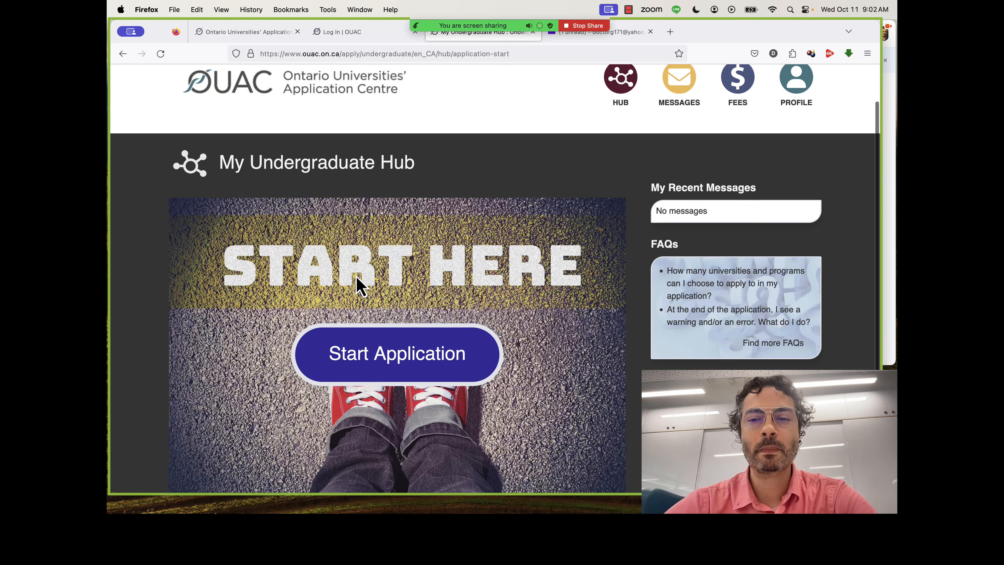
scroll(358, 284, down, 5)
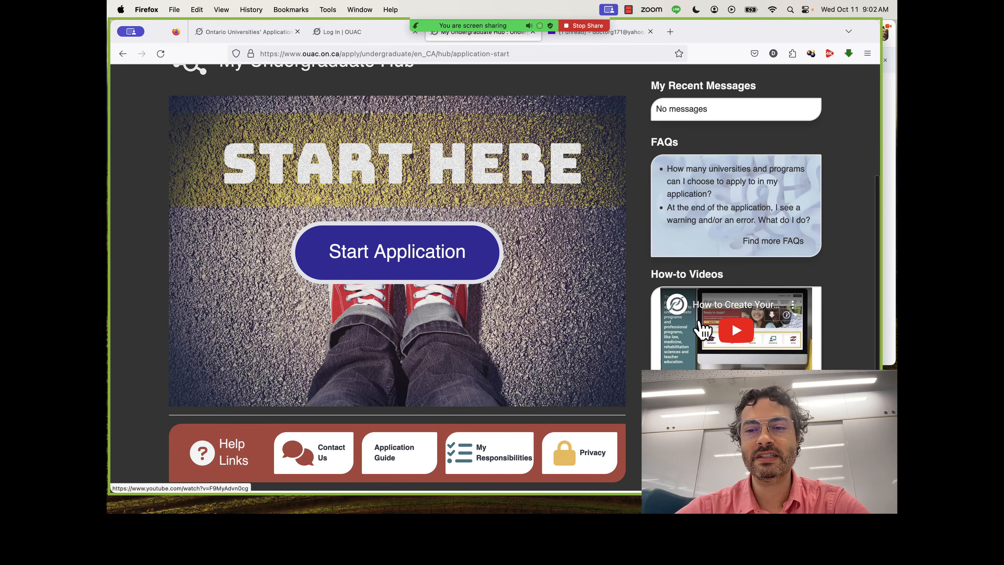
scroll(703, 329, up, 3)
scroll(702, 329, up, 3)
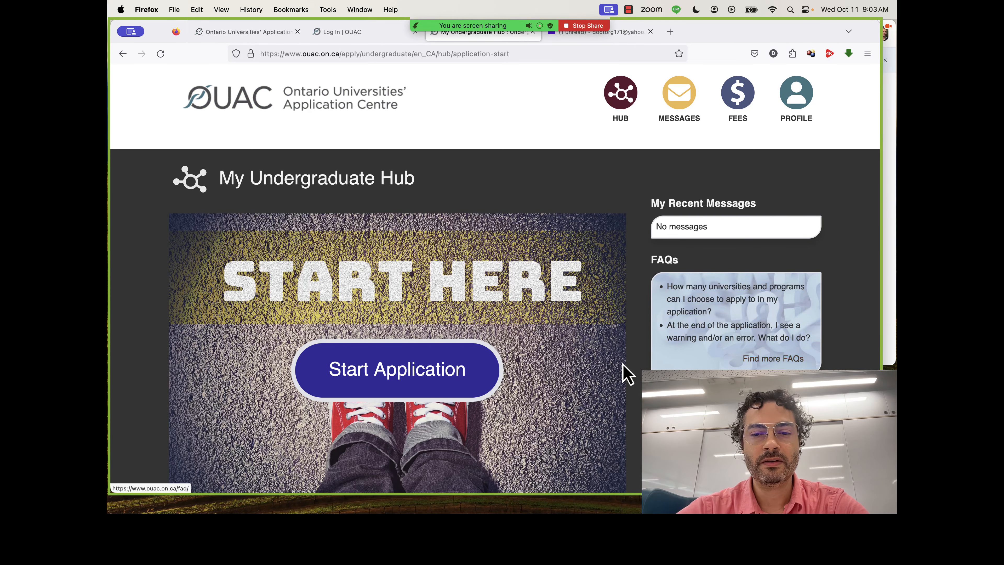
scroll(628, 375, down, 5)
scroll(354, 362, up, 3)
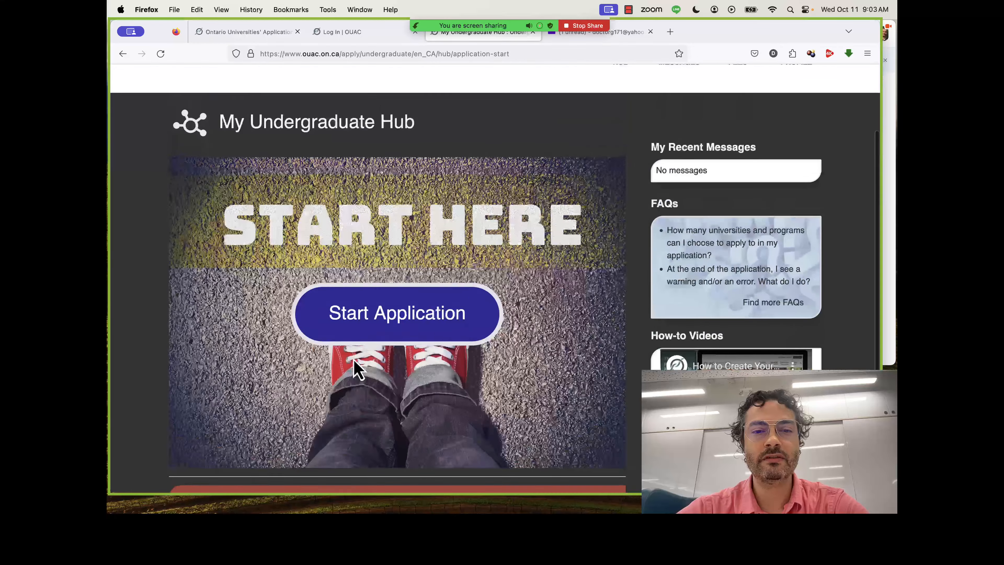
click(368, 319)
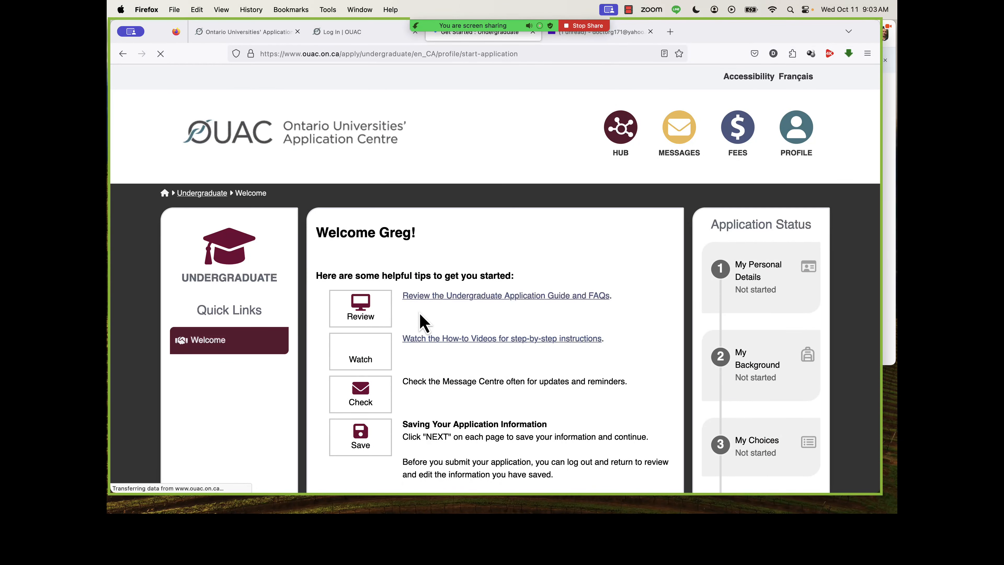
Review the welcome tips, application stages and privacy notice, and get started with the personal details.
scroll(656, 349, down, 3)
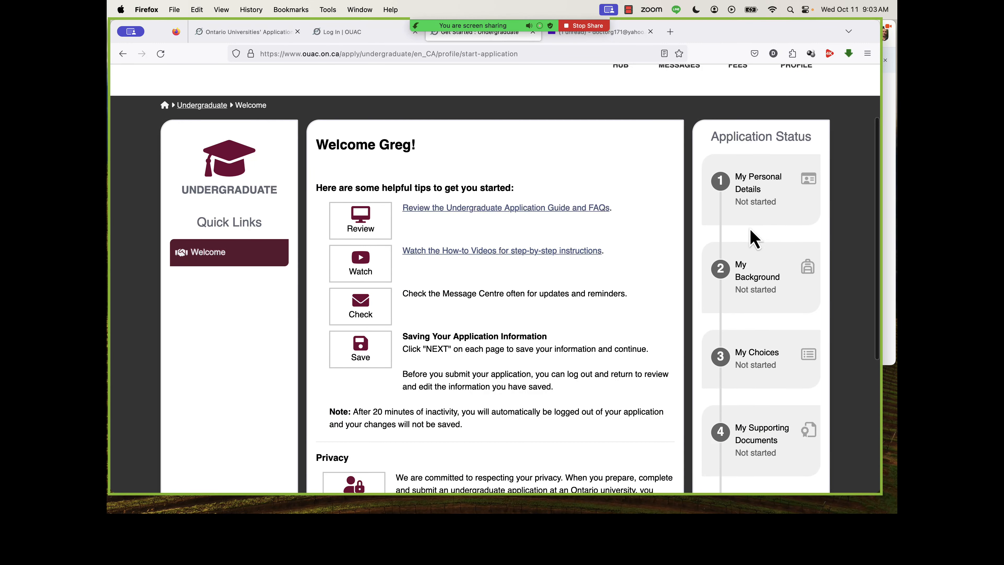
scroll(756, 273, down, 2)
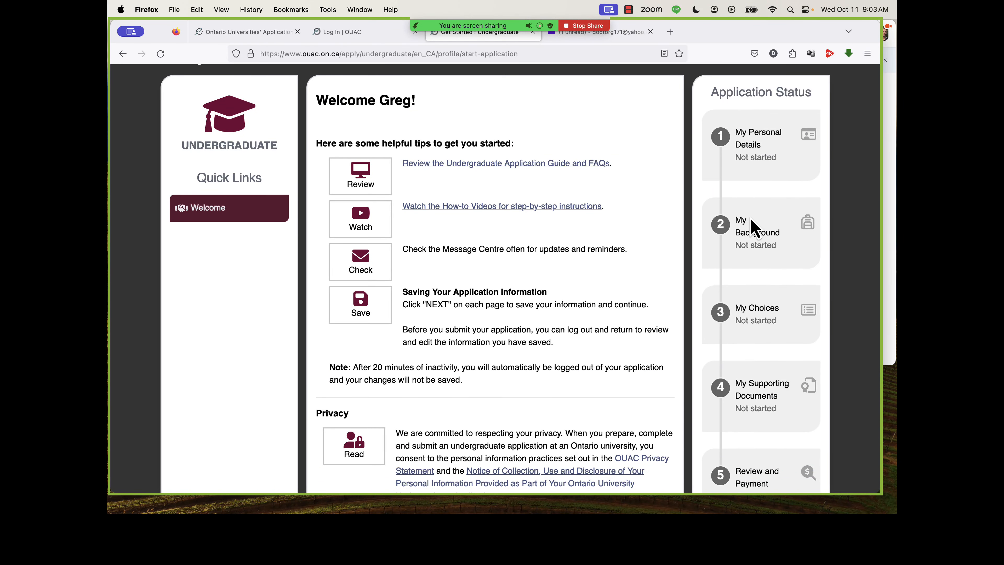
scroll(763, 299, down, 5)
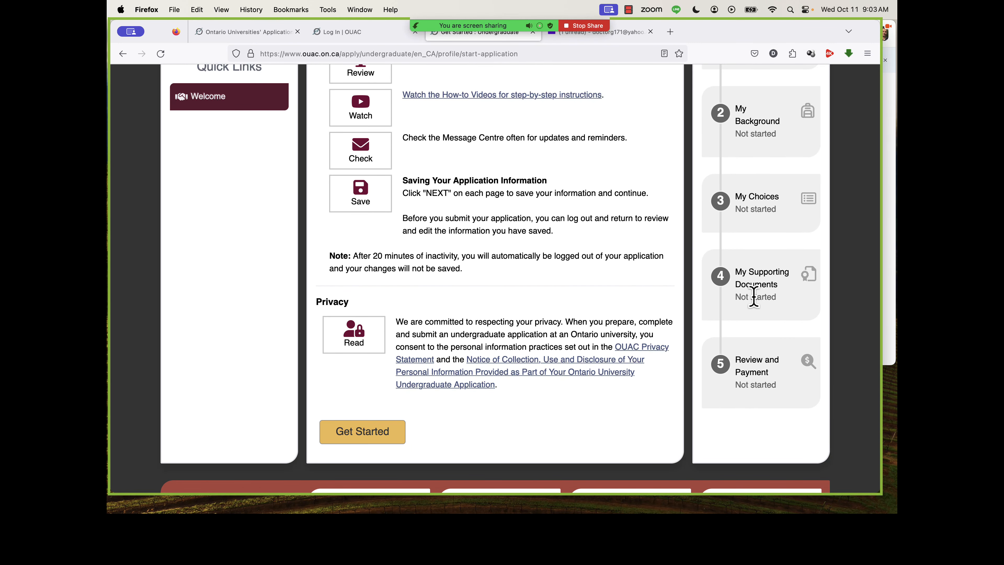
scroll(754, 296, up, 5)
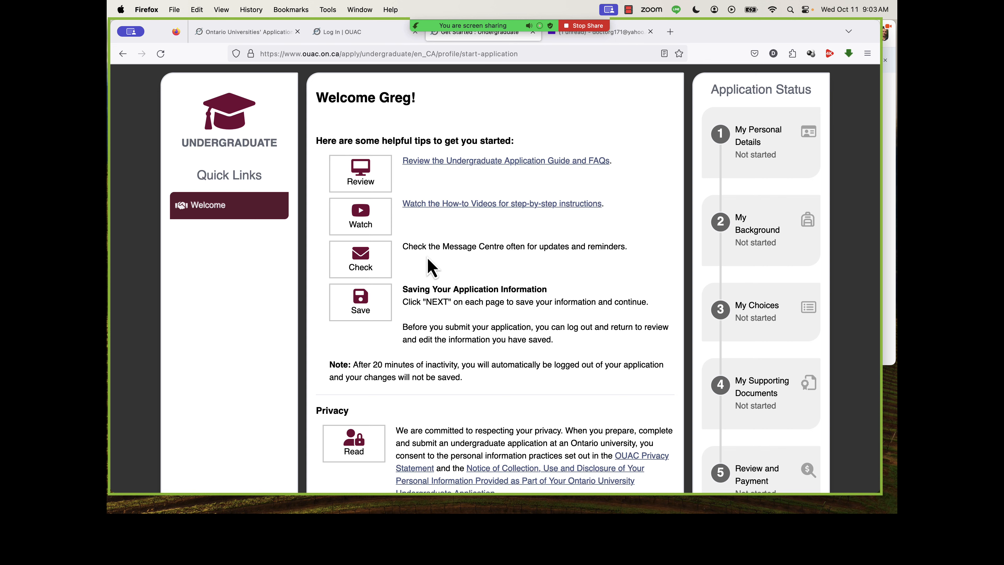
scroll(430, 265, down, 5)
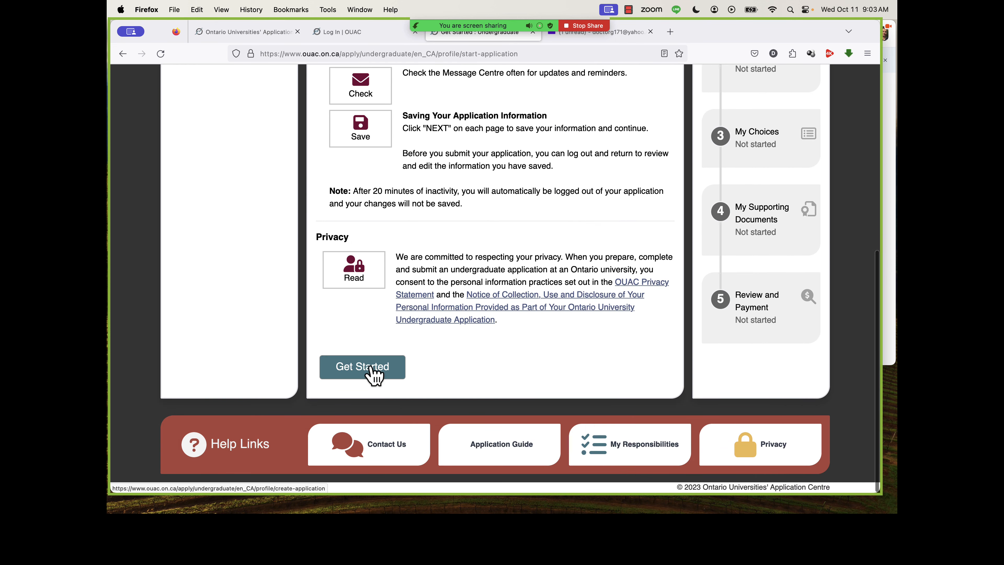
click(371, 367)
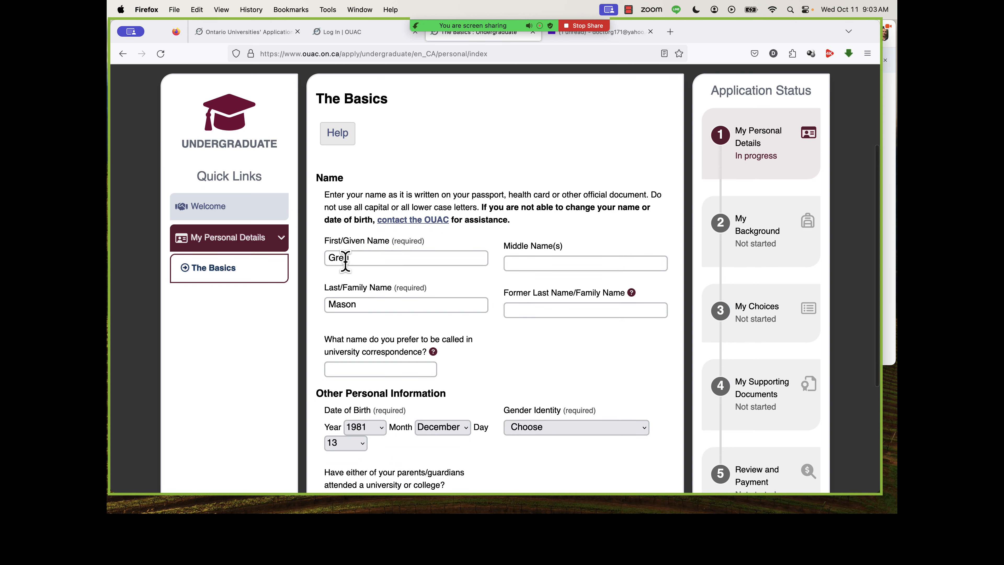
Enter the applicant's preferred first name for university correspondence and restore the page's normal zoom.
scroll(345, 261, down, 3)
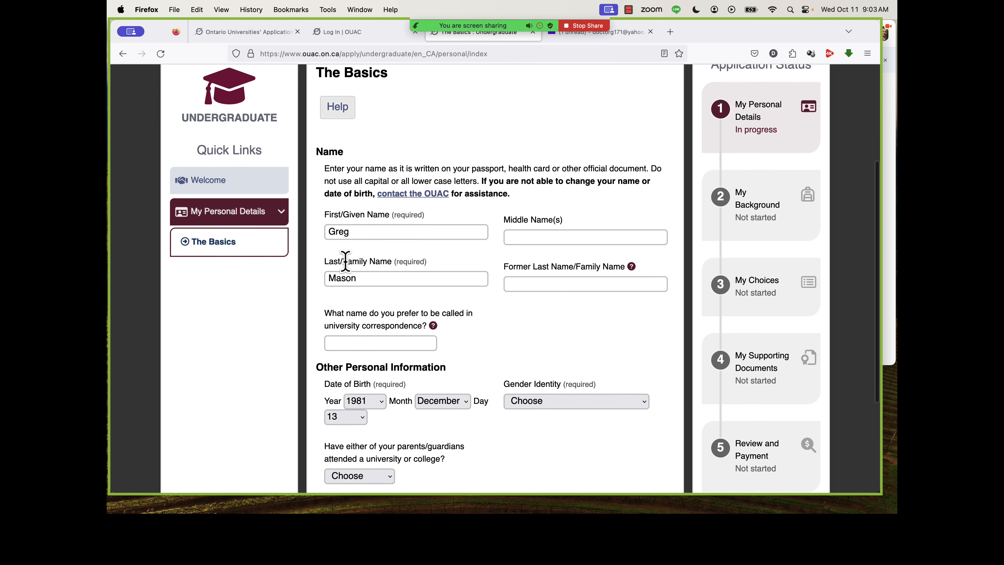
click(337, 297)
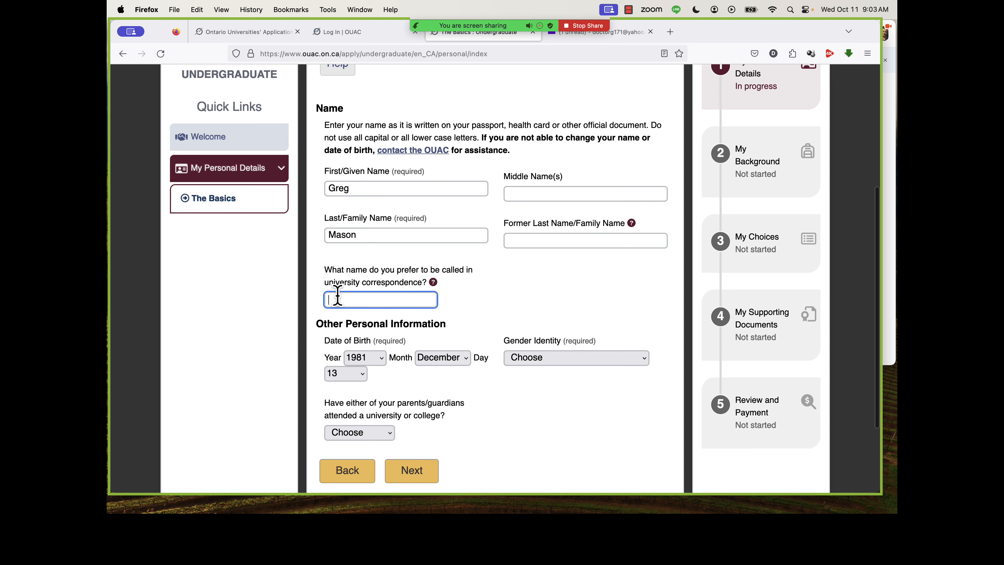
text(Greg)
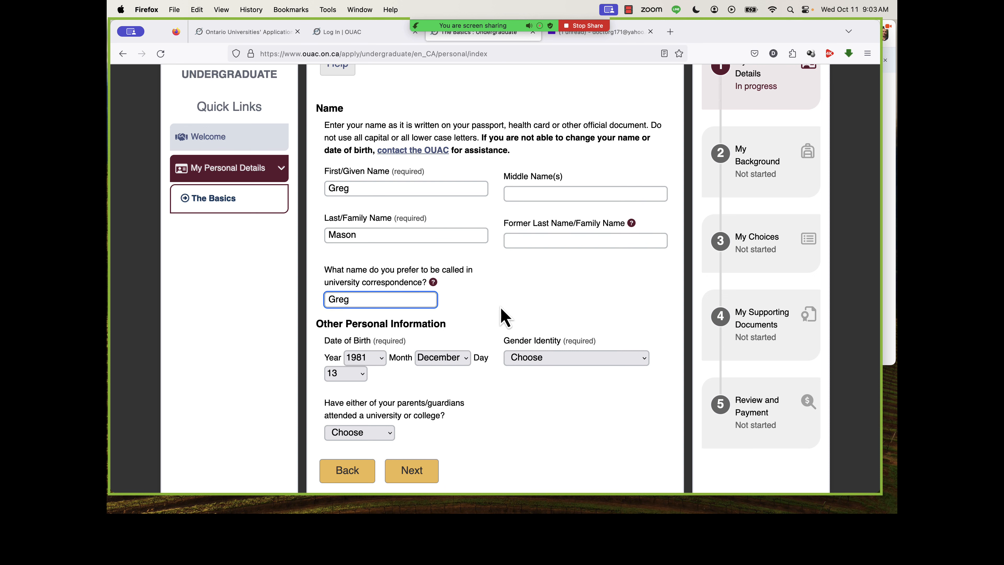
scroll(510, 238, up, 5)
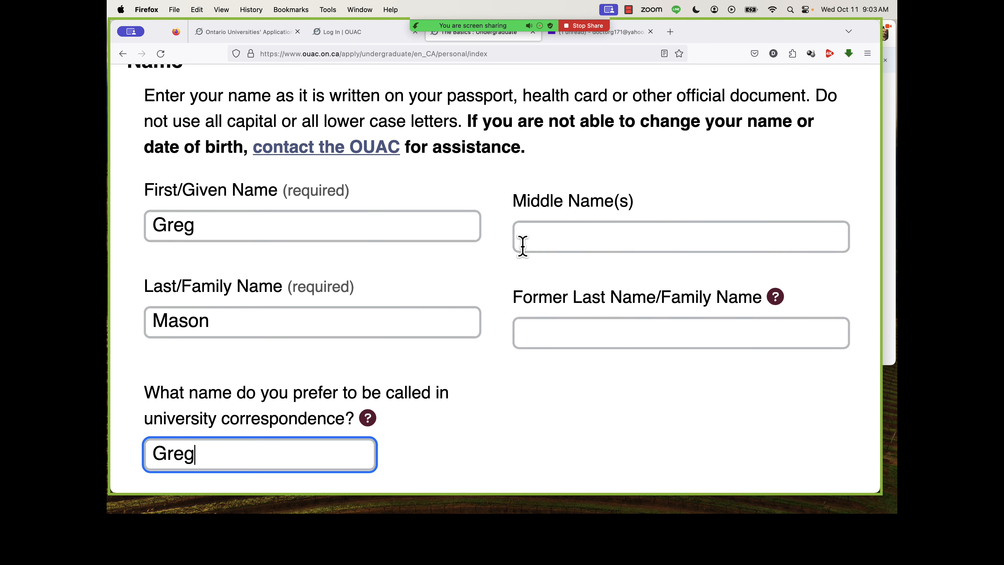
click(221, 10)
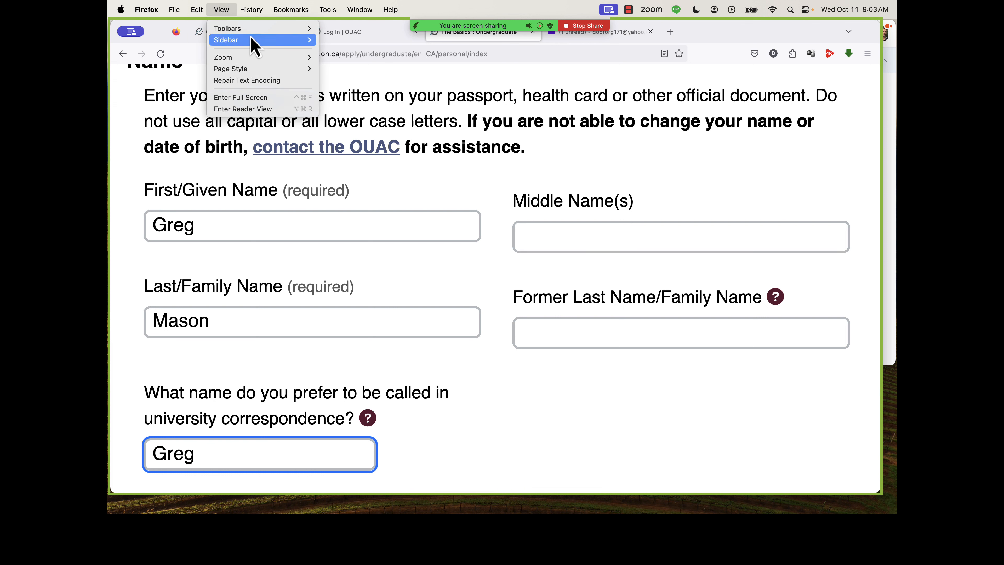
mouse_move(295, 60)
click(342, 86)
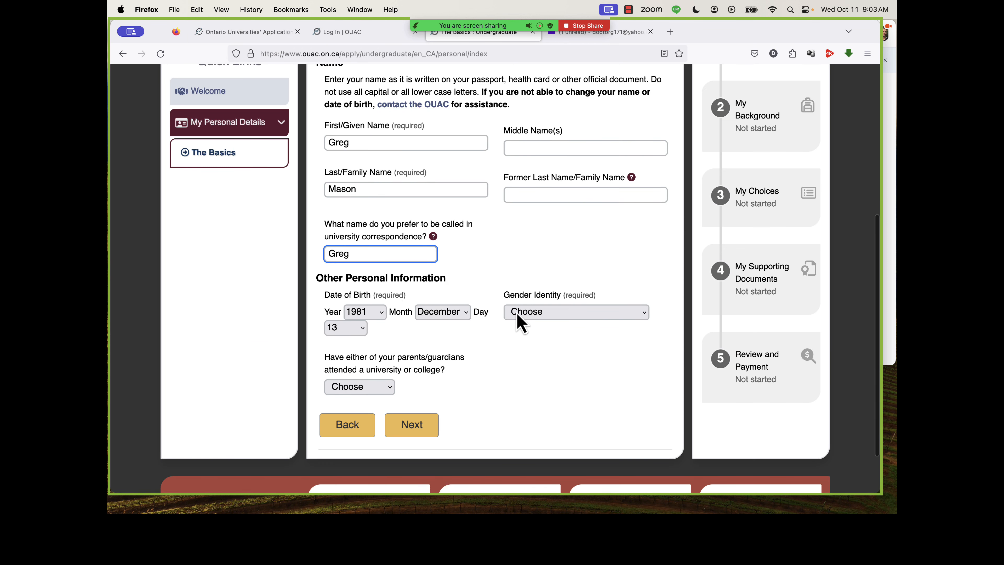
Set gender identity to Prefer Not To Answer and parents' university or college attendance to Yes, and save The Basics page.
click(523, 313)
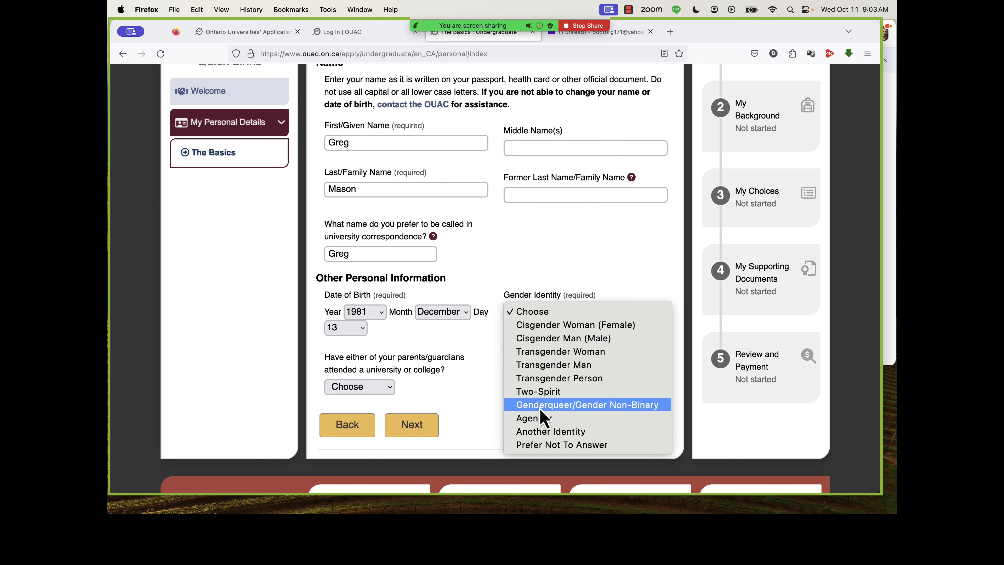
click(549, 445)
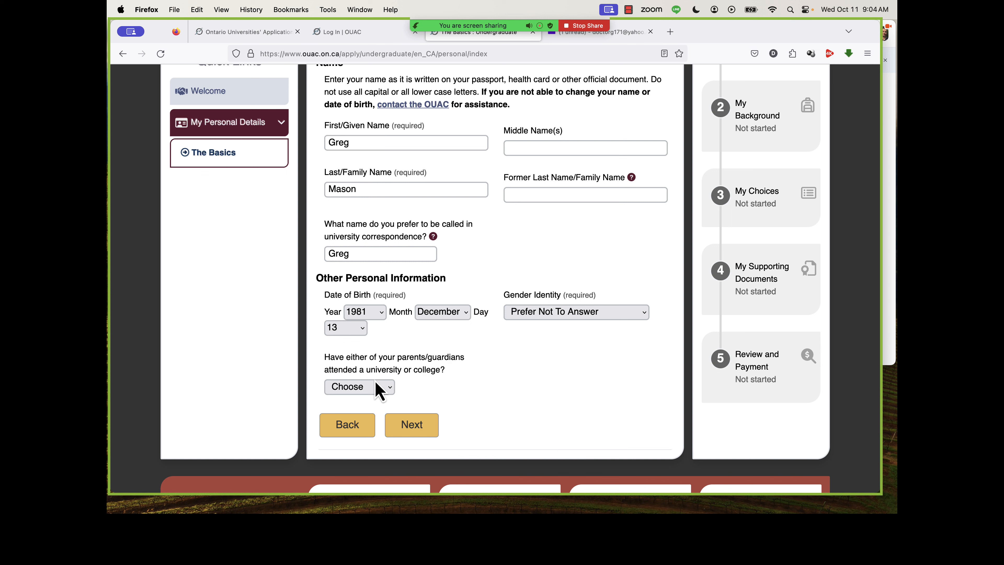
click(376, 389)
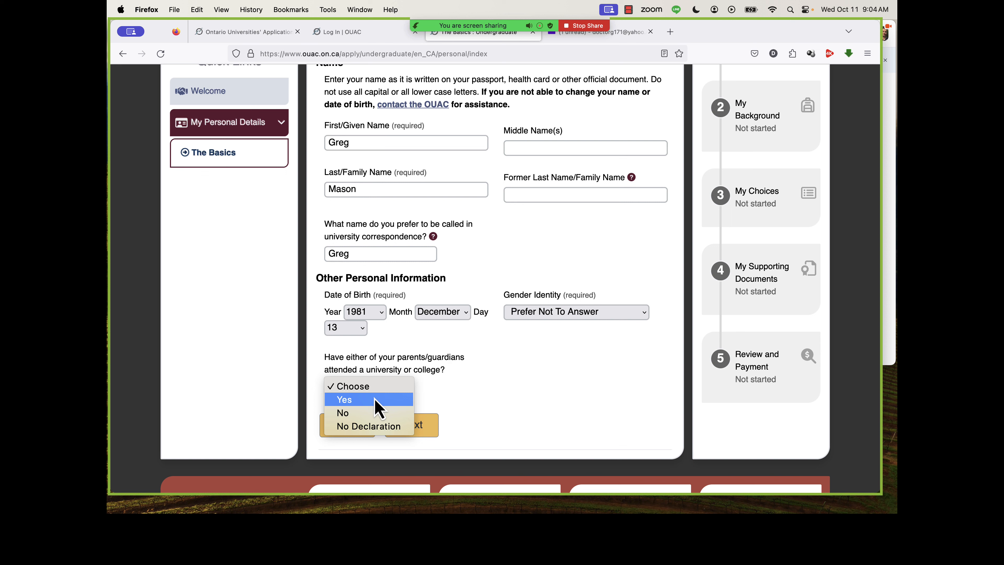
click(375, 400)
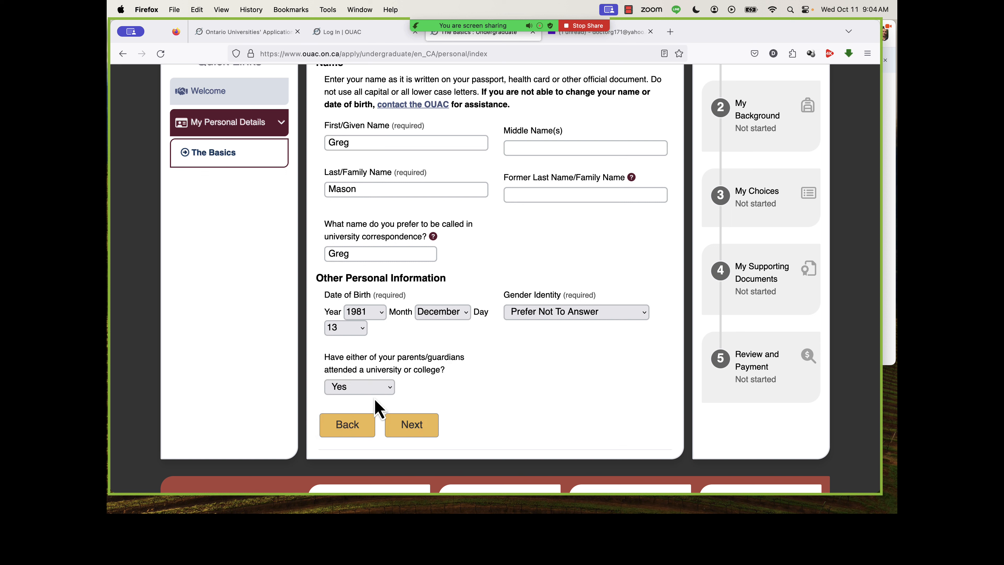
click(412, 426)
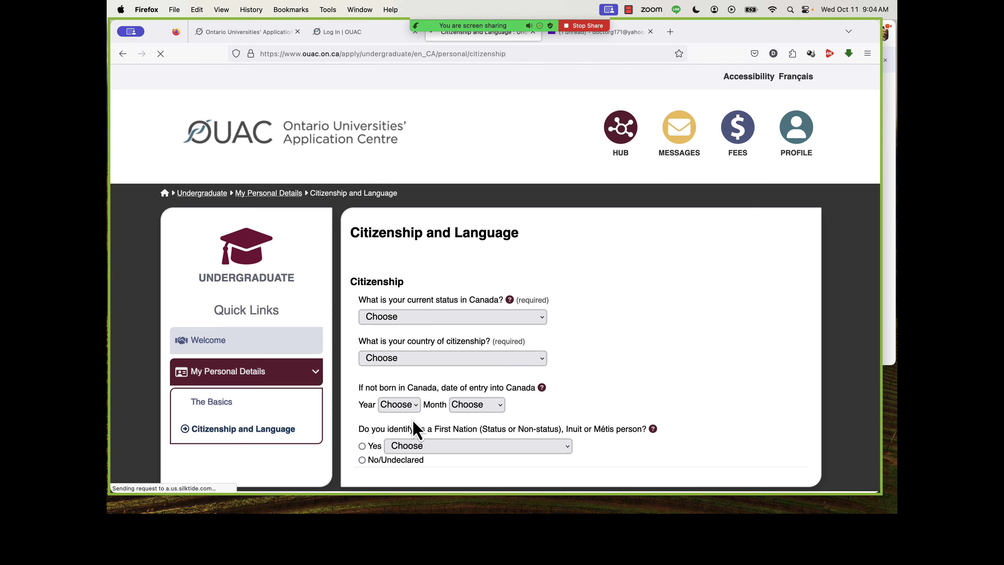
Set the current status in Canada to No Status and the country of citizenship to Thailand.
scroll(483, 388, down, 2)
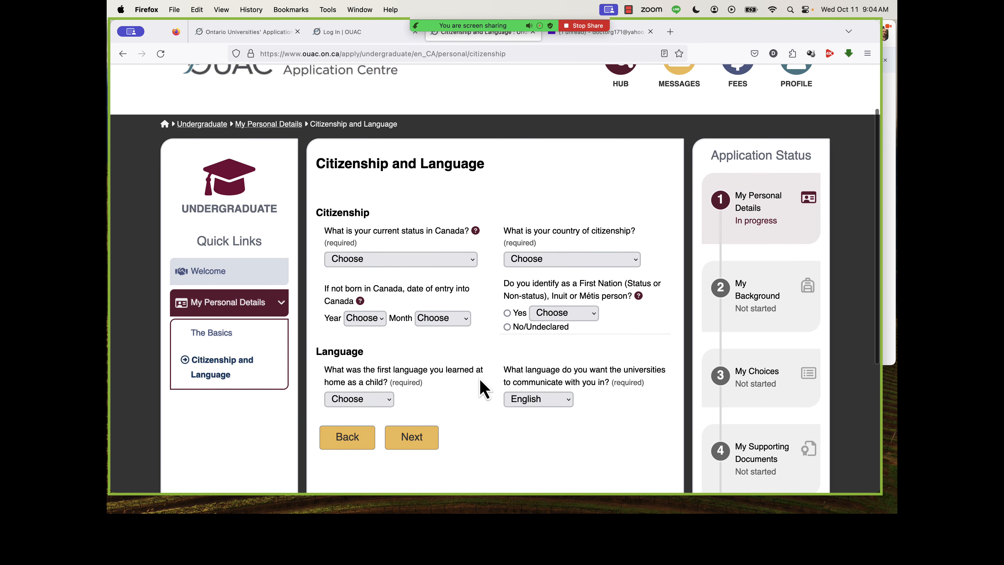
click(457, 265)
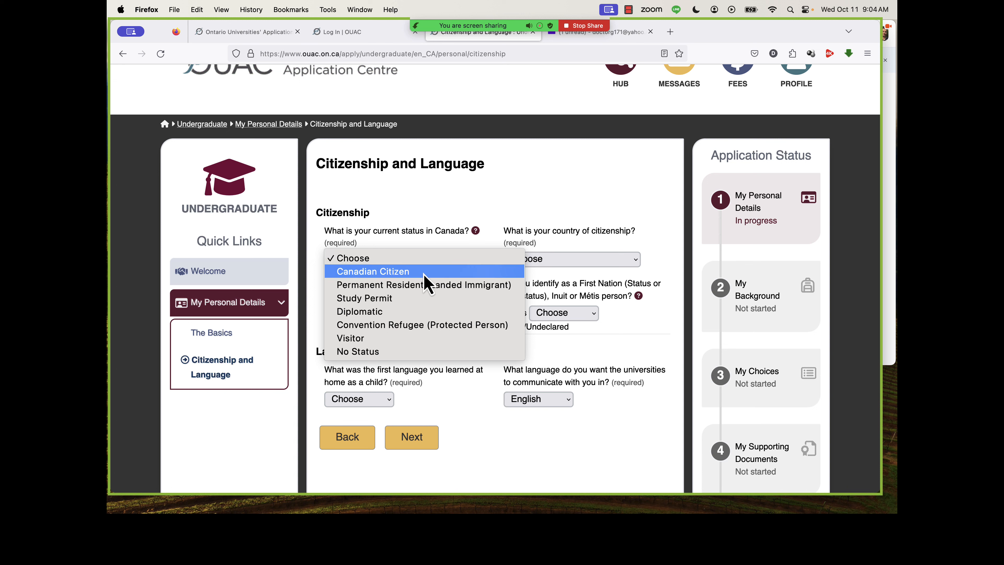
click(425, 352)
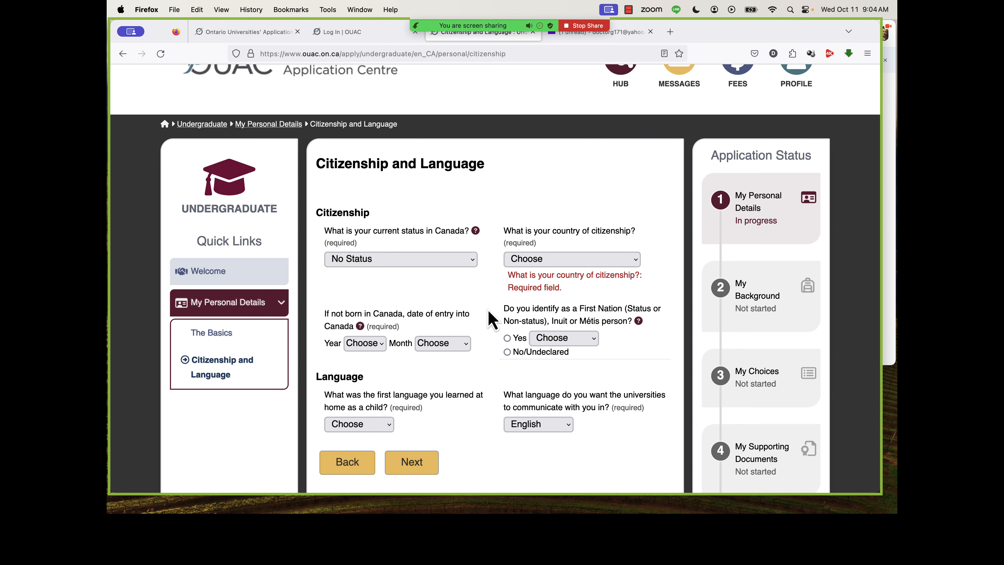
click(531, 261)
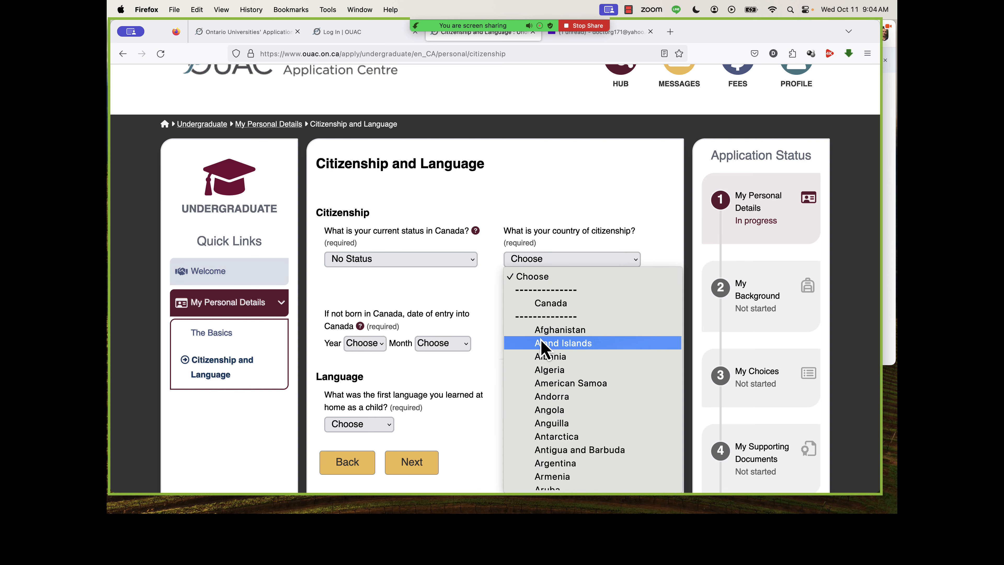
scroll(542, 341, down, 20)
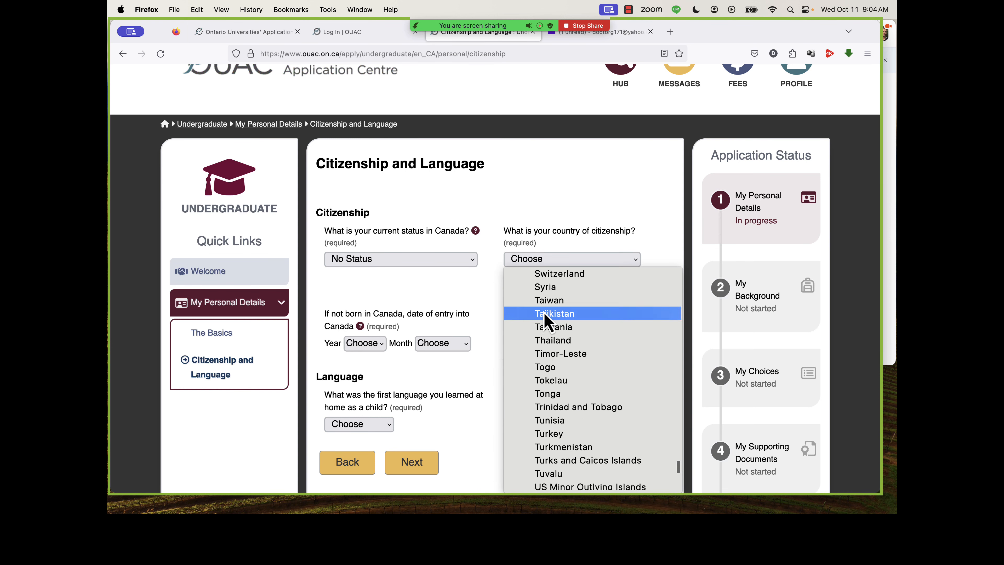
click(551, 342)
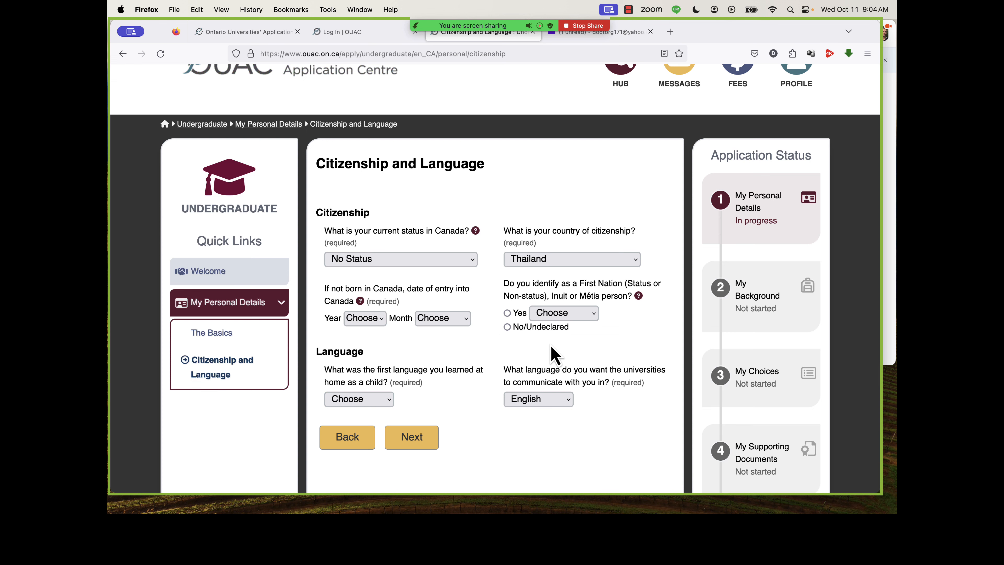
Set the date of entry into Canada to August 2024.
scroll(419, 354, down, 2)
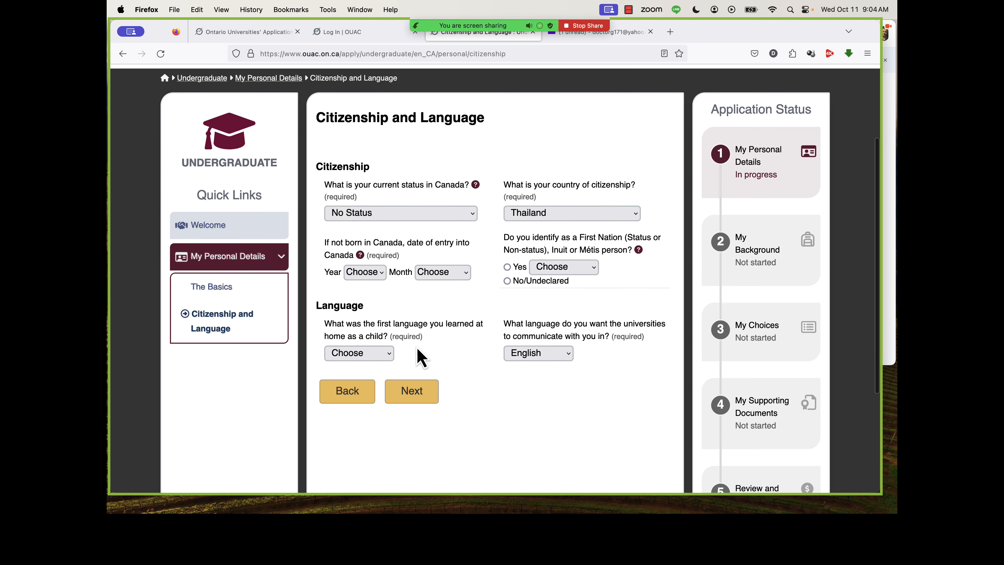
click(373, 277)
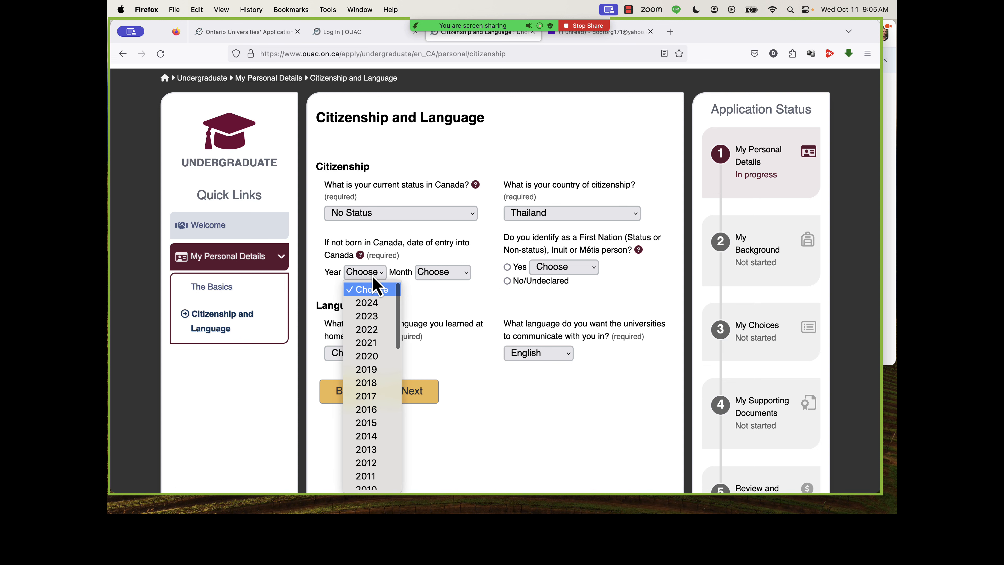
click(374, 302)
click(442, 273)
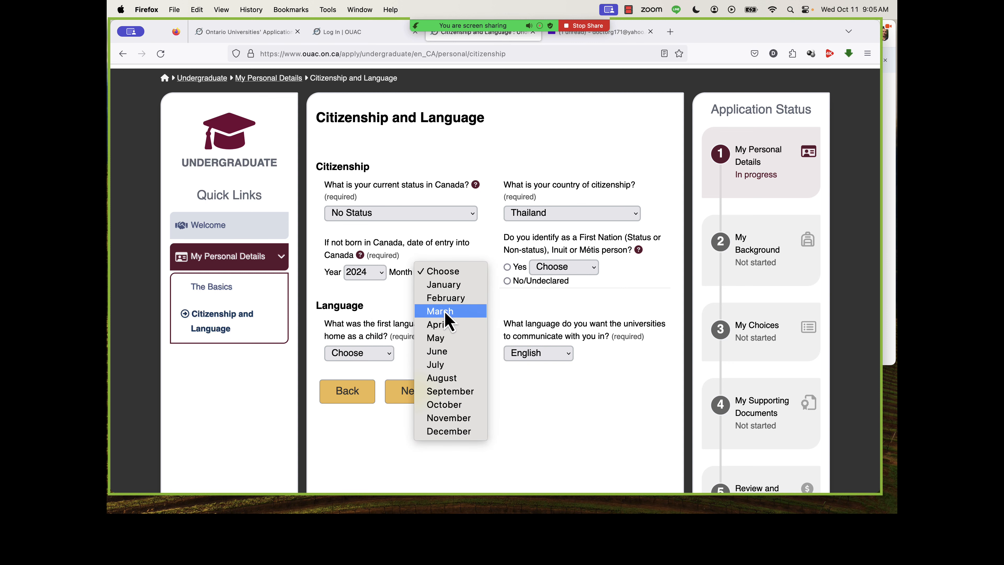
click(451, 378)
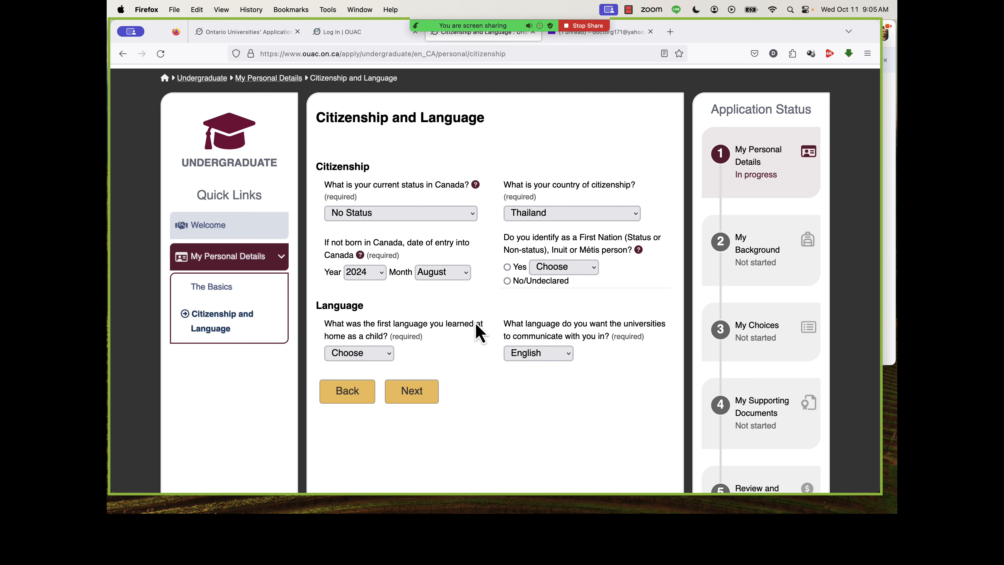
scroll(478, 332, down, 2)
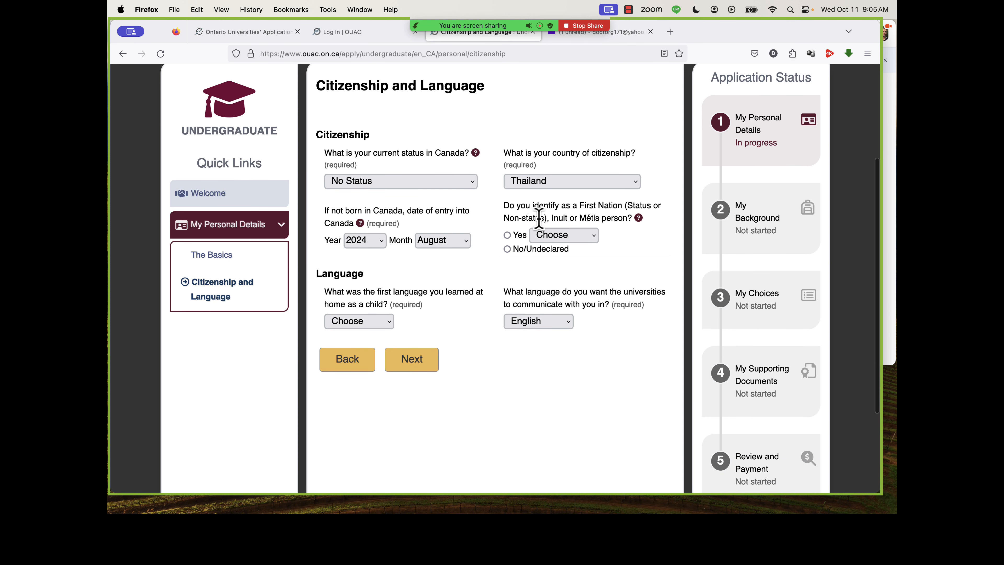
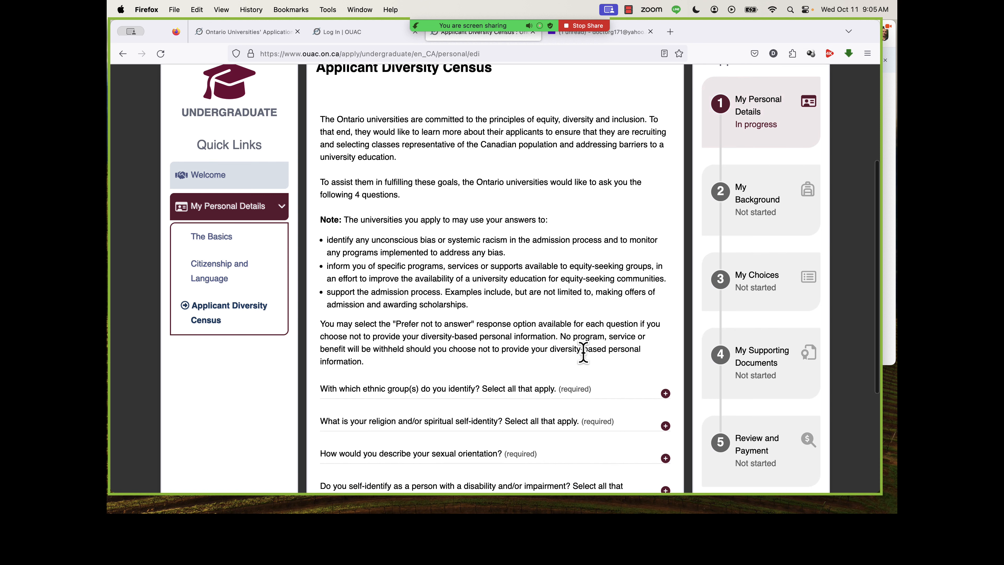
Expand the ethnic group question in the Applicant Diversity Census to show its answer options.
scroll(583, 353, down, 3)
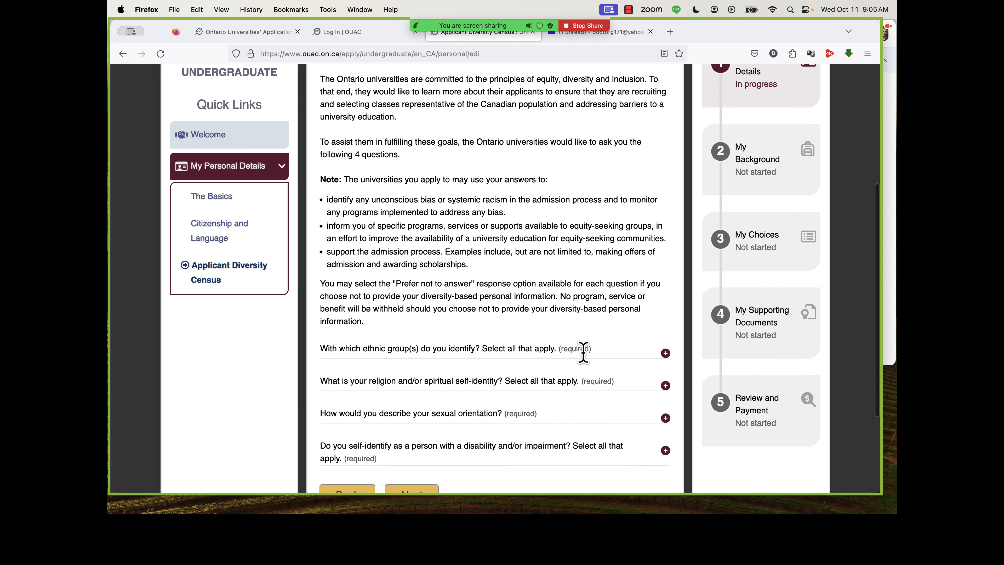
scroll(583, 353, down, 4)
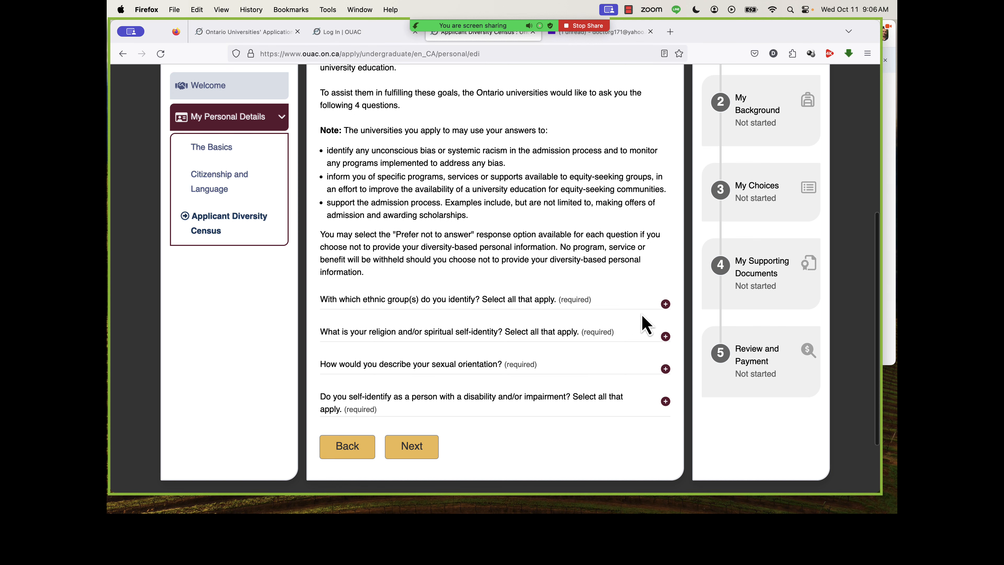
click(666, 304)
scroll(589, 299, down, 10)
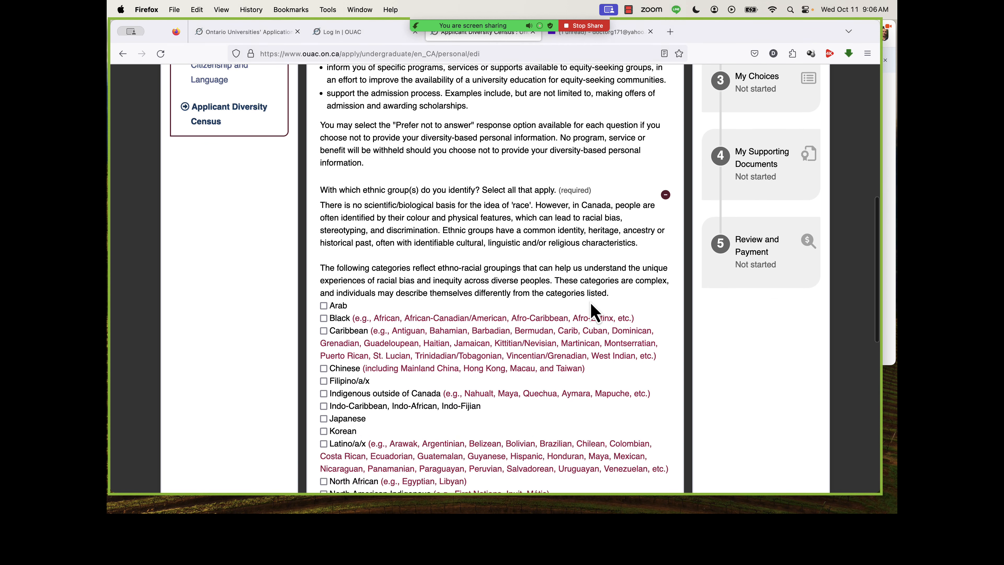
scroll(593, 312, down, 7)
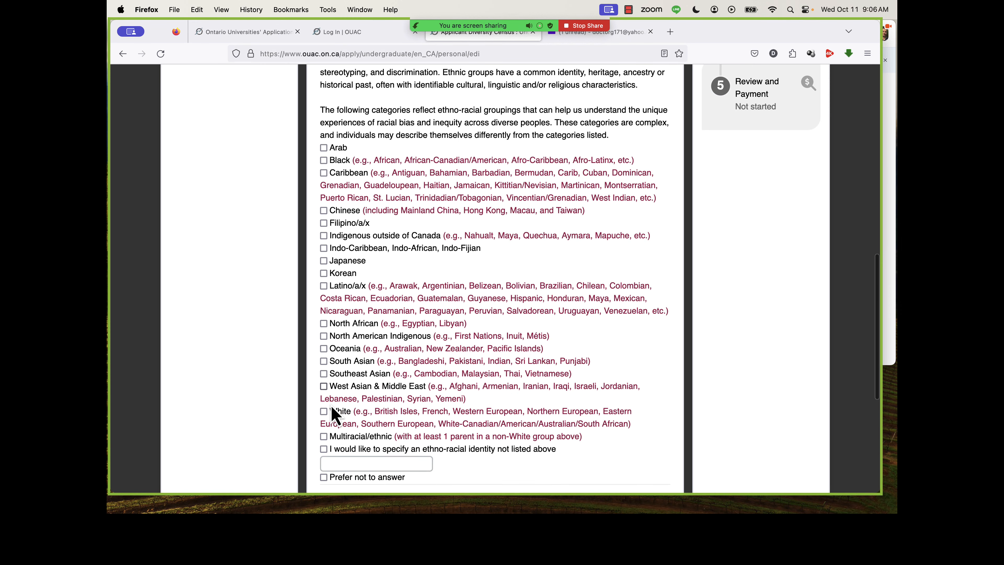
click(323, 412)
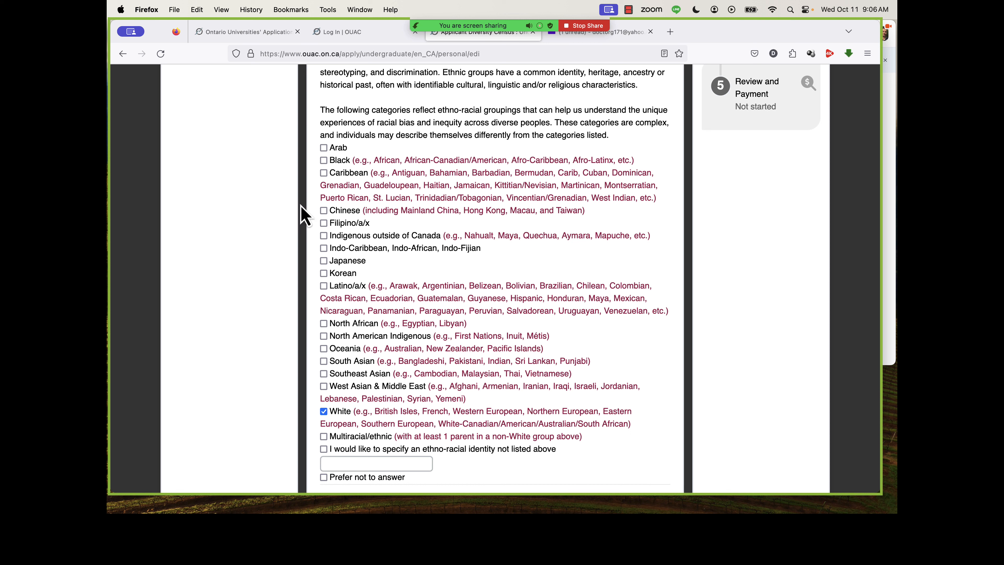
scroll(314, 255, down, 3)
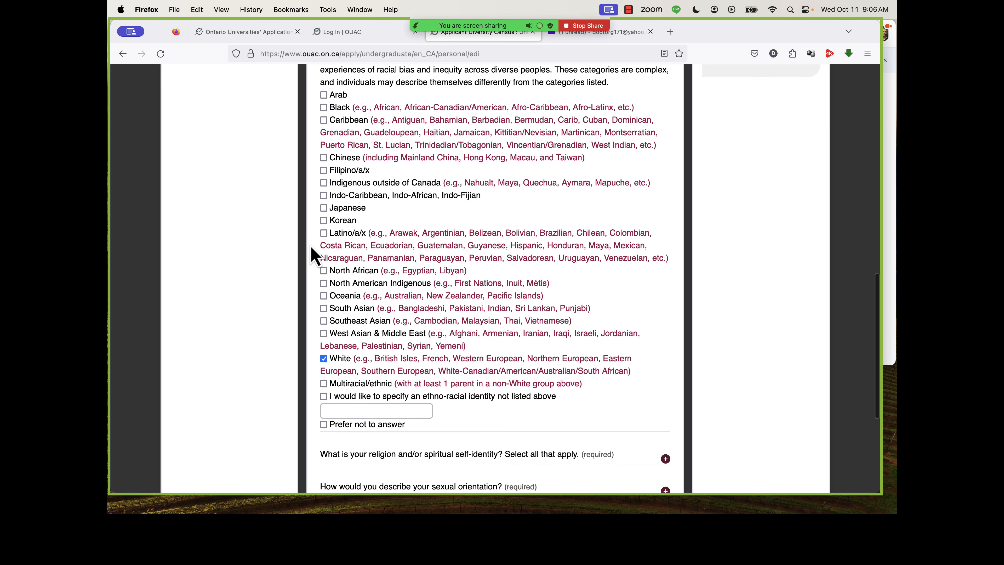
click(324, 360)
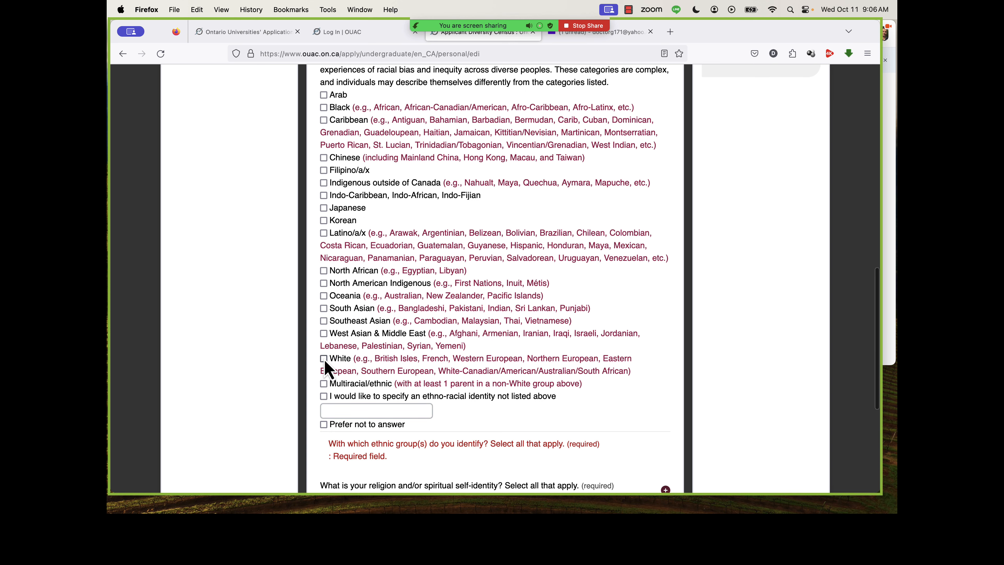
Select Southeast Asian as the ethnic group the applicant identifies with.
scroll(318, 315, up, 3)
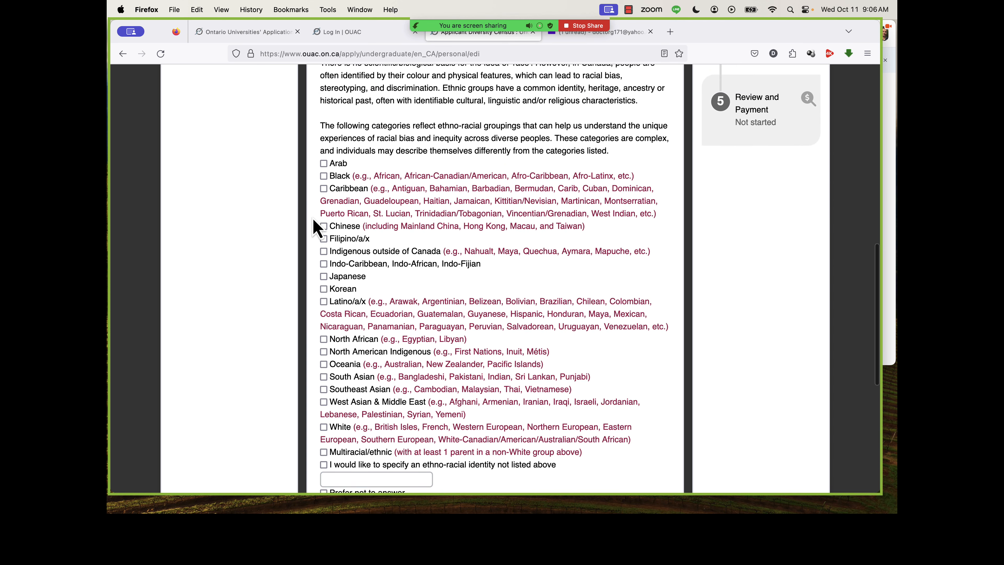
scroll(316, 315, down, 3)
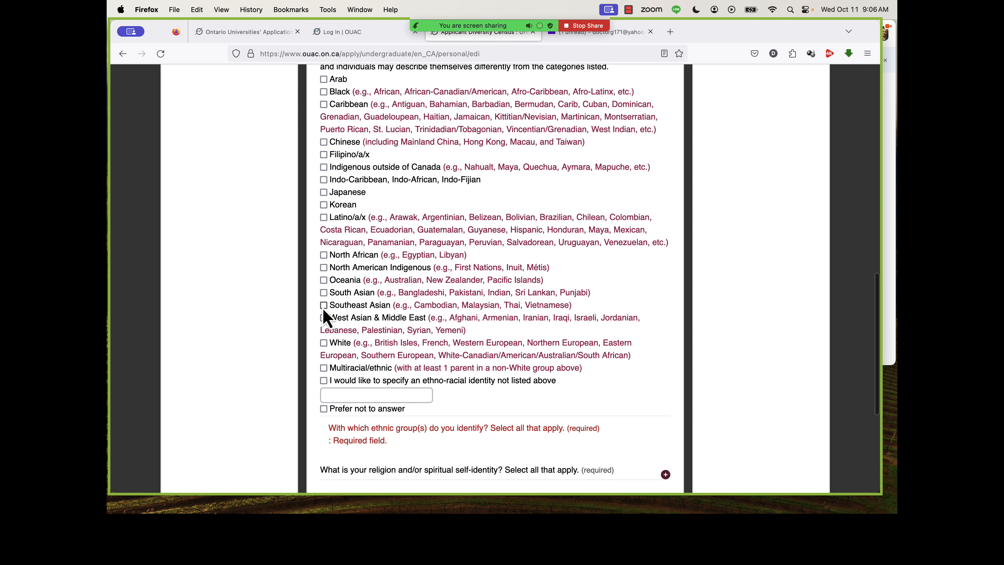
click(323, 307)
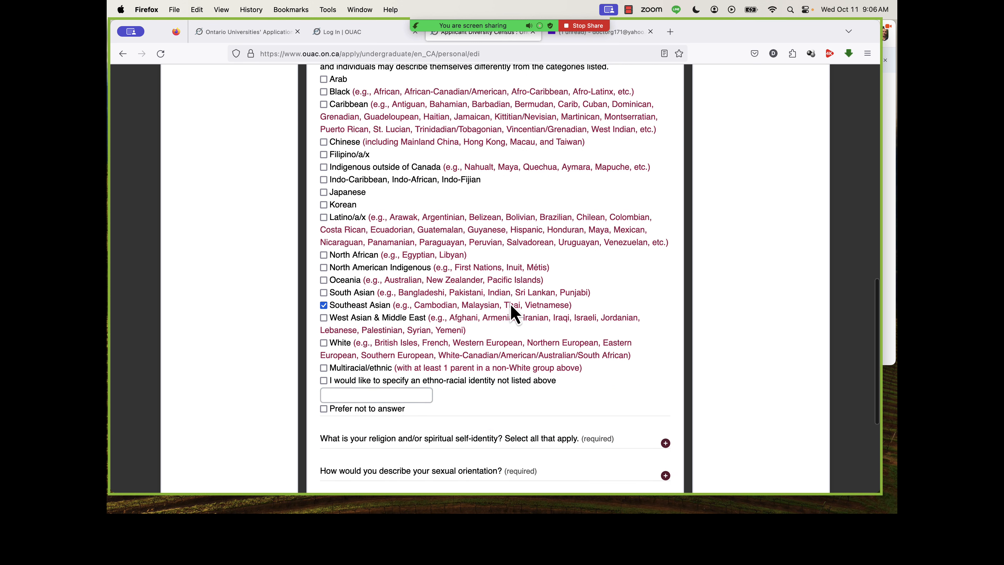
Expand the religion and spiritual self-identity question and answer it with No religion.
scroll(342, 325, down, 3)
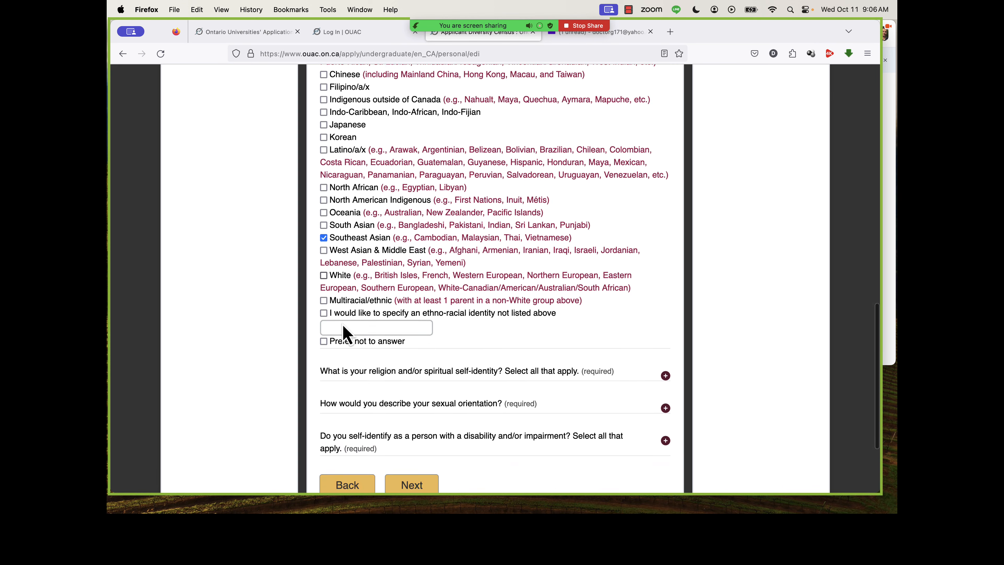
scroll(341, 332, down, 3)
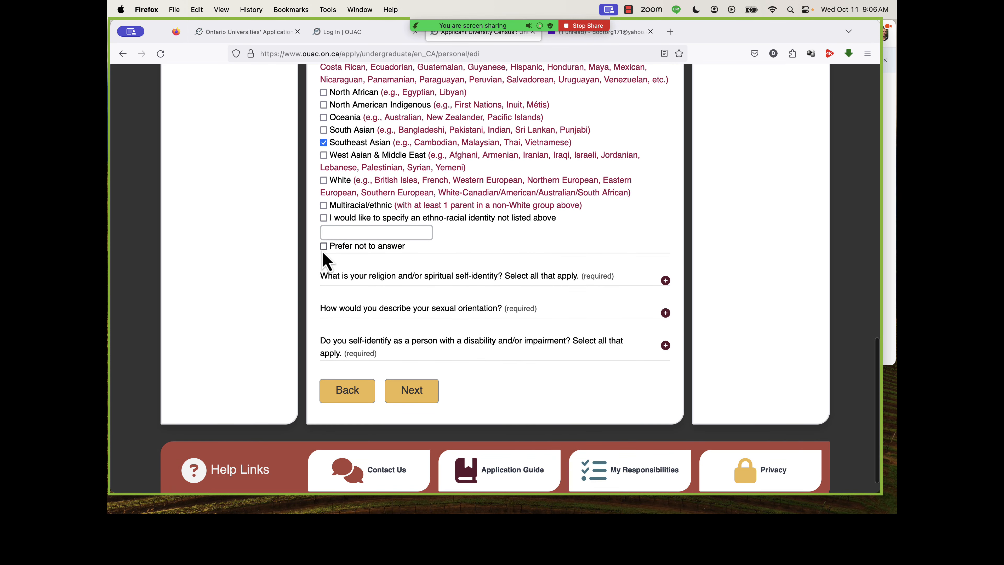
scroll(326, 259, up, 6)
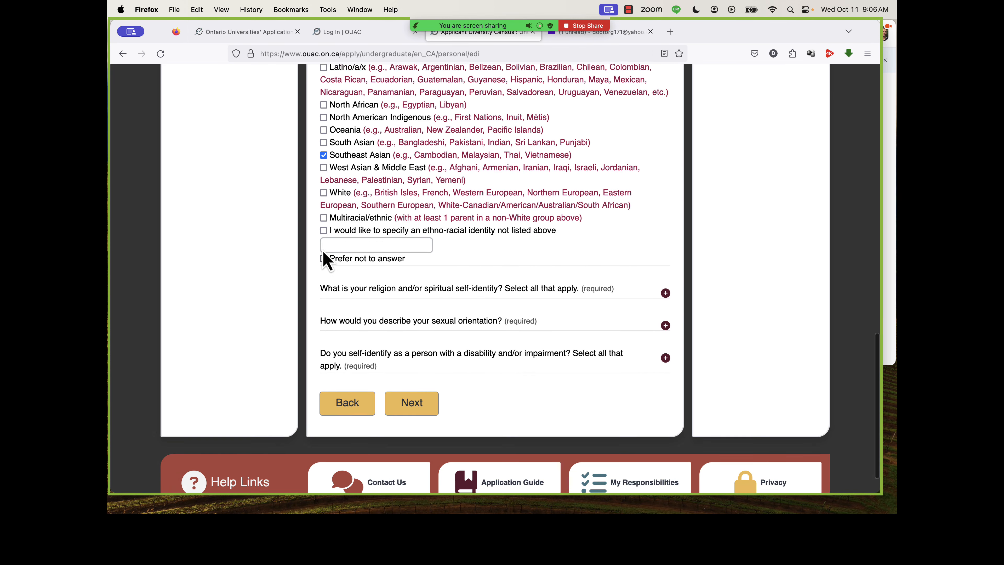
scroll(324, 206, down, 5)
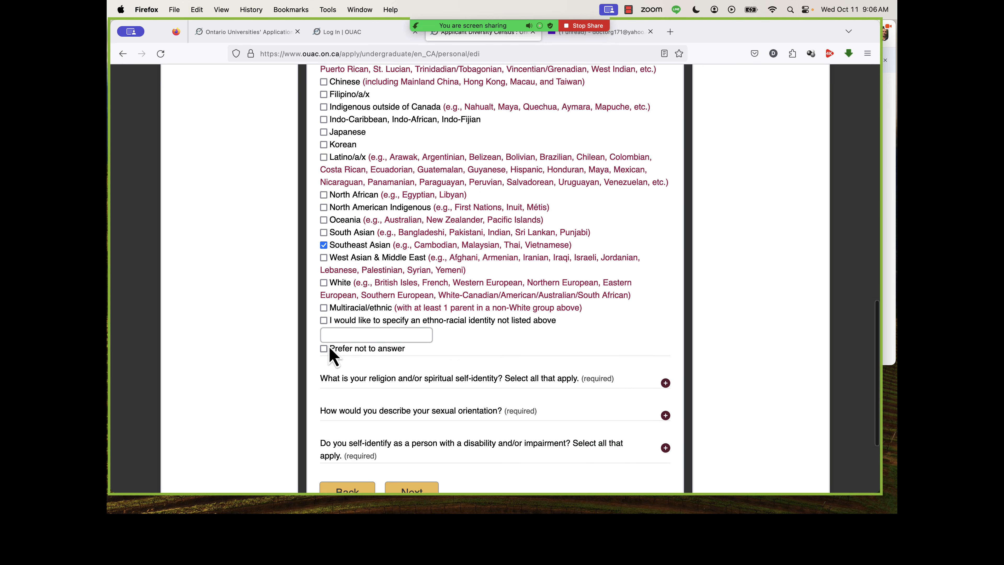
click(578, 290)
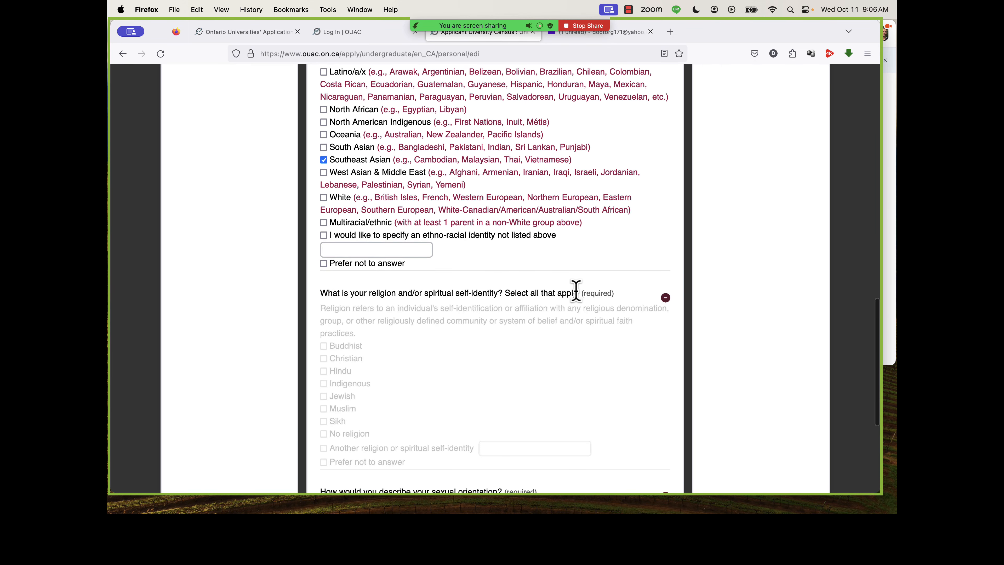
scroll(468, 348, down, 2)
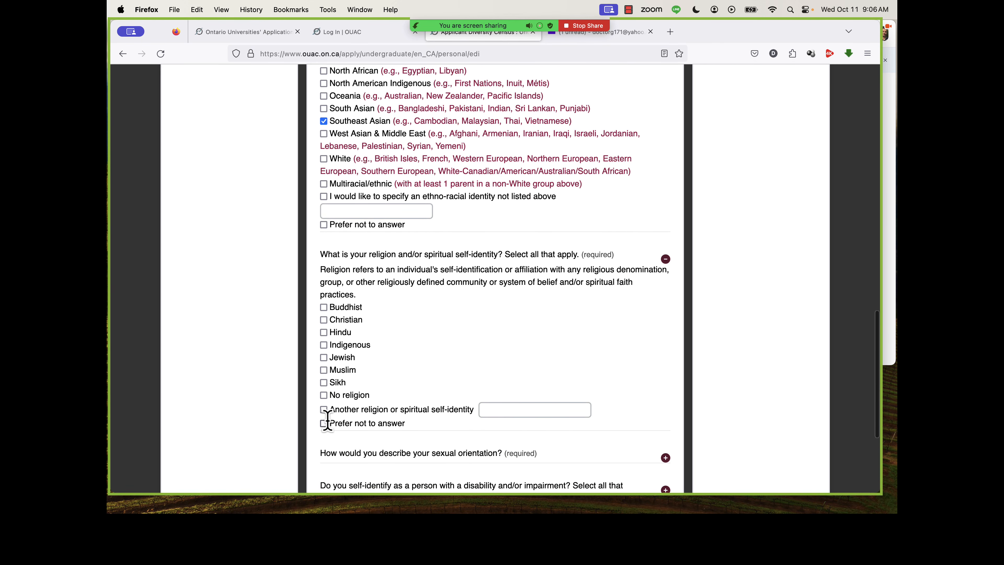
click(323, 396)
Expand the sexual orientation question and answer it with Prefer not to answer.
scroll(323, 395, down, 4)
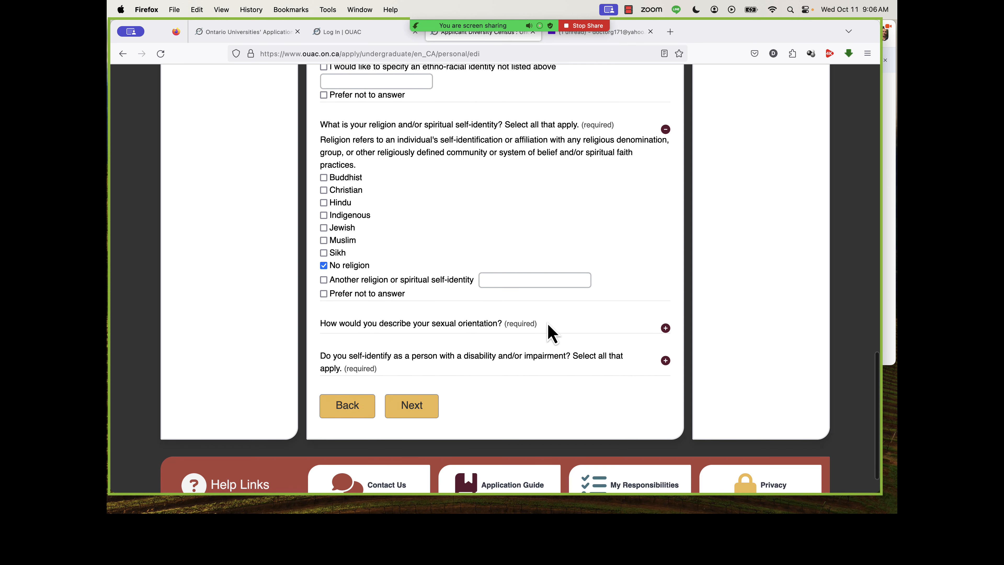
click(549, 330)
scroll(552, 333, down, 2)
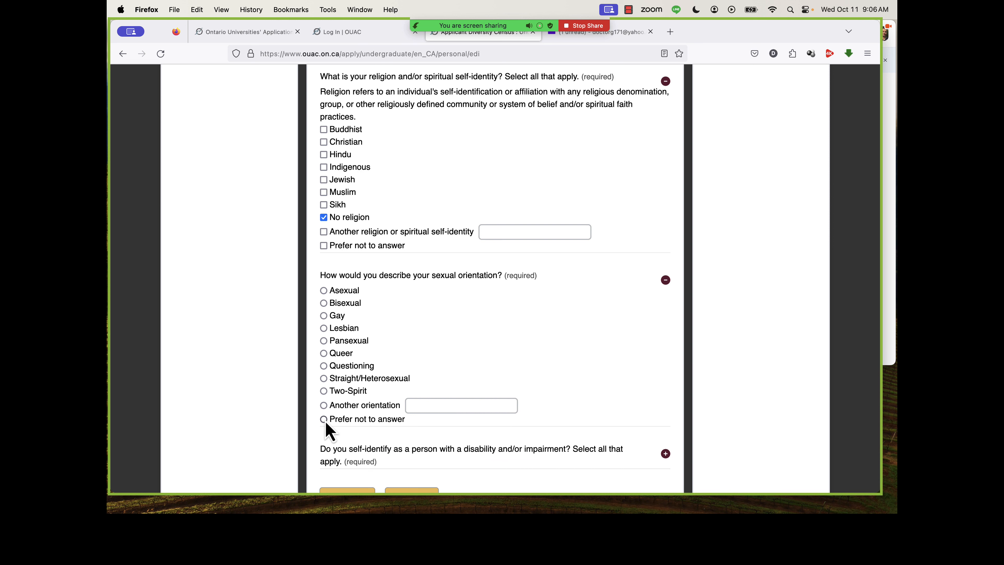
scroll(326, 423, down, 5)
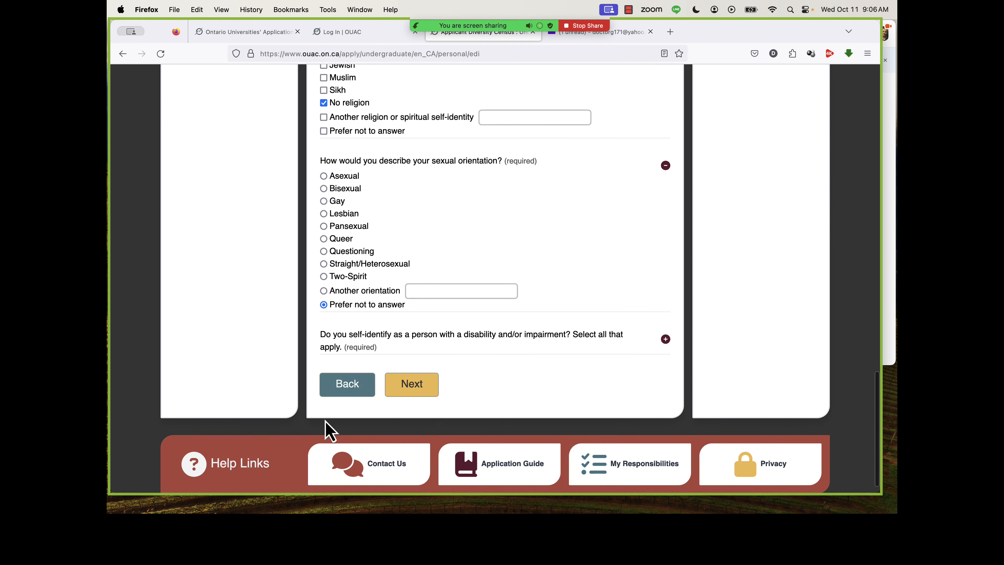
Declare that the applicant has no disability or impairment and continue to the Contact Details page.
click(607, 348)
scroll(607, 349, down, 5)
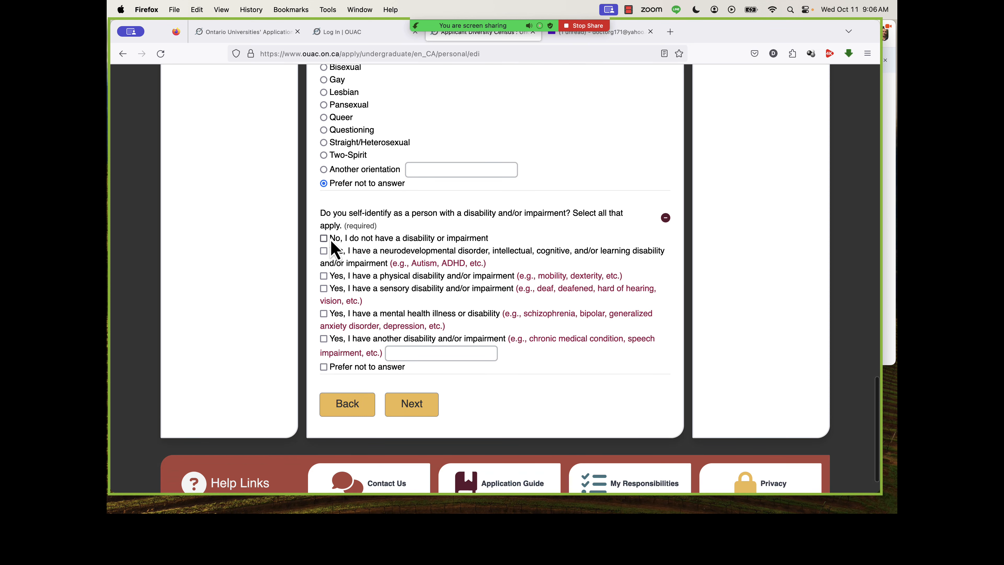
click(326, 242)
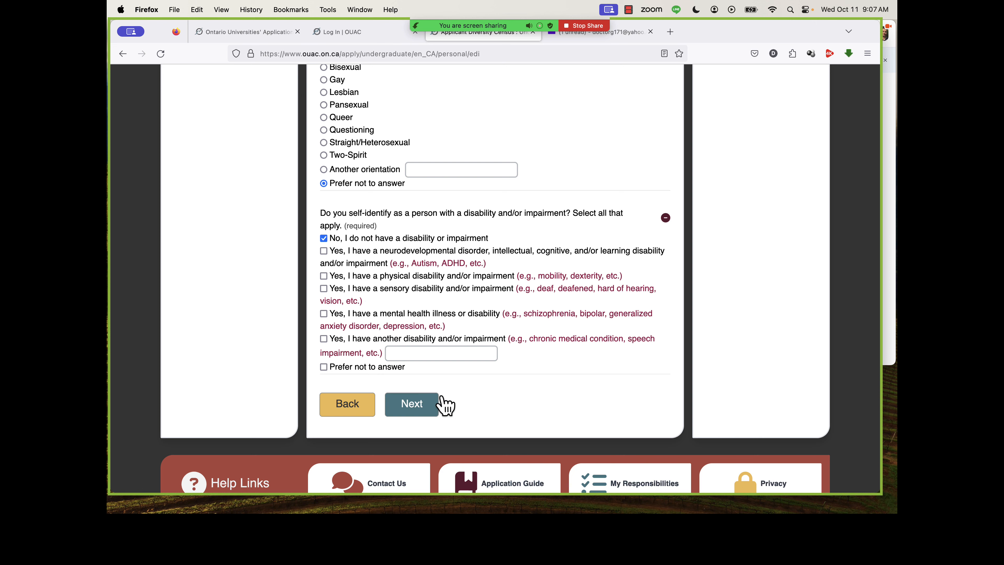
click(432, 405)
Start adding the home address and set its country to Thailand.
scroll(448, 405, down, 1)
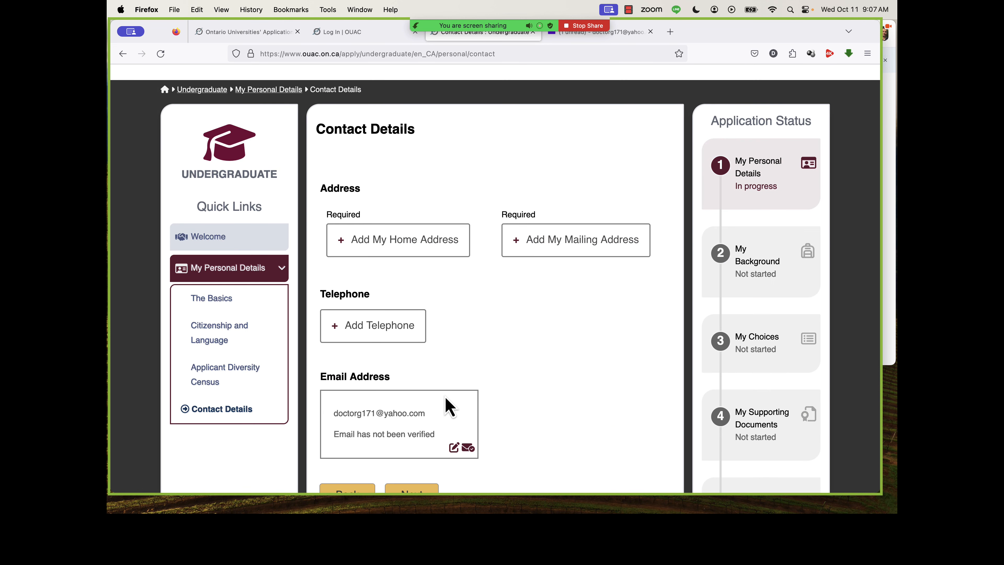
click(424, 250)
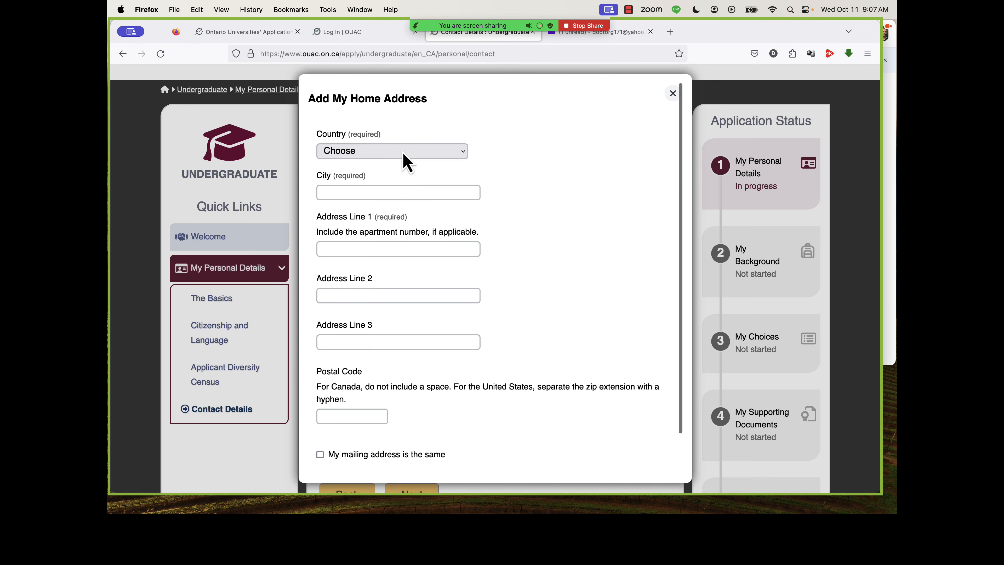
click(403, 154)
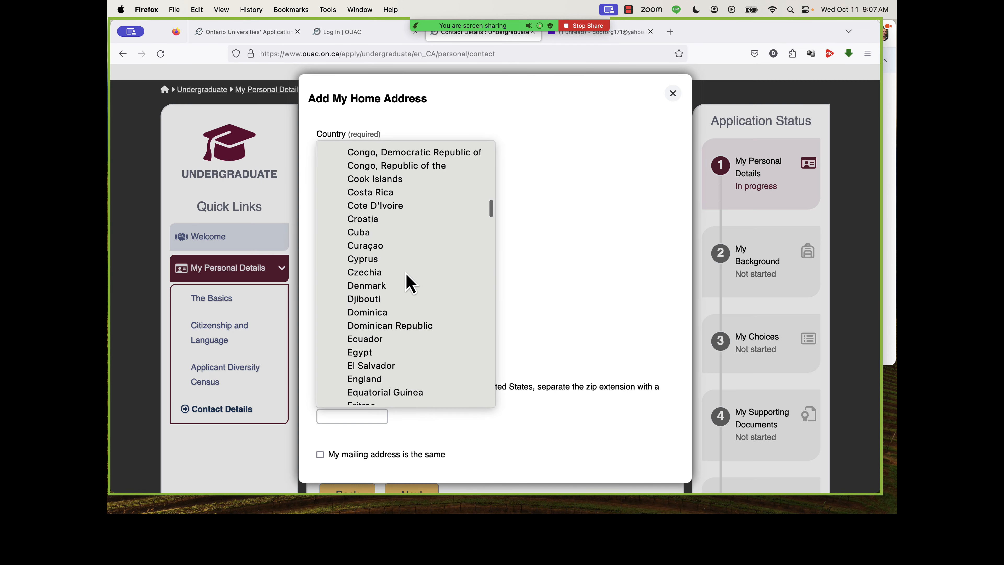
scroll(407, 277, down, 10)
scroll(407, 273, down, 10)
click(375, 154)
Enter the city, the first address line and the postal code of the home address.
click(372, 192)
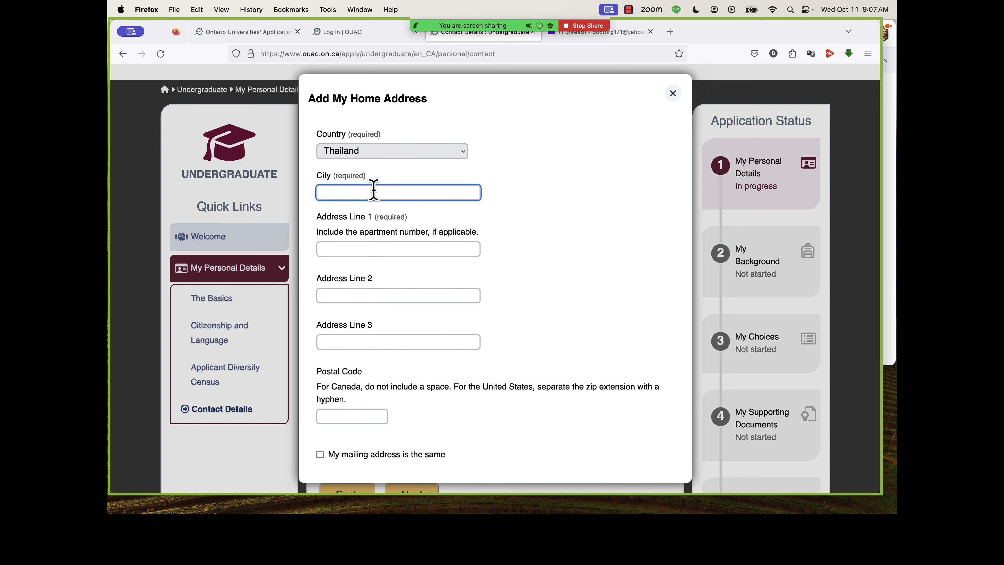
text(Samut Prakan)
click(381, 248)
text(1 Main Stree)
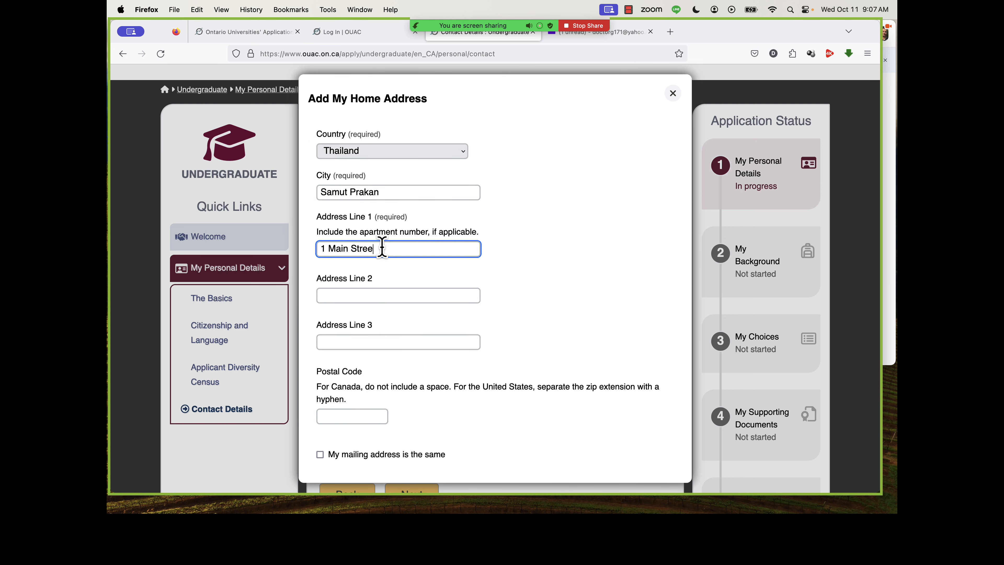
text(t)
scroll(378, 391, down, 1)
click(368, 397)
text(10540)
Mark the mailing address as the same as the home address and add both to the contact details.
click(409, 437)
scroll(507, 397, down, 1)
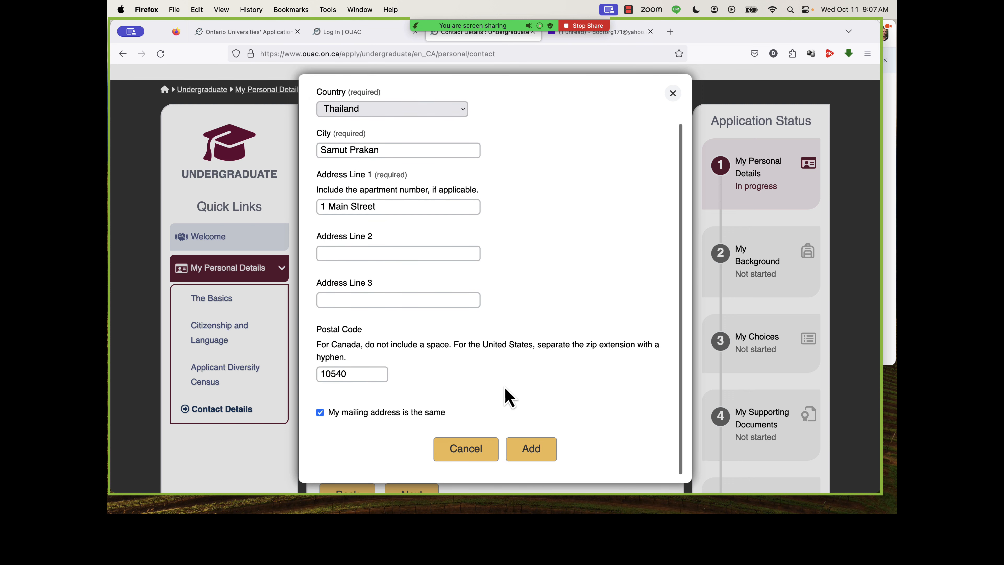
click(530, 451)
Add the applicant's telephone number with the type Mobile and continue to the Education page.
scroll(434, 356, down, 2)
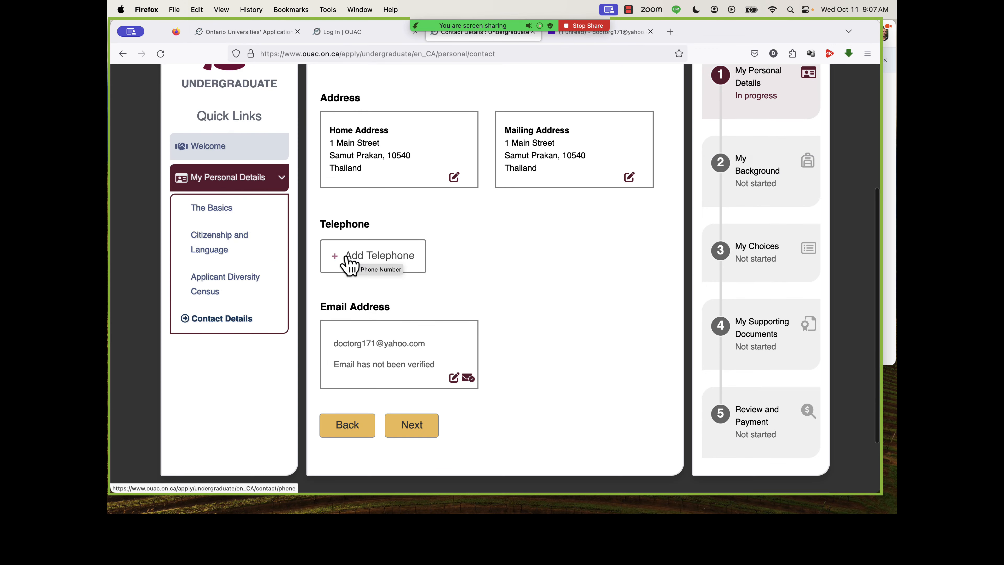
click(351, 261)
click(344, 260)
click(347, 308)
click(343, 301)
text(1111111111)
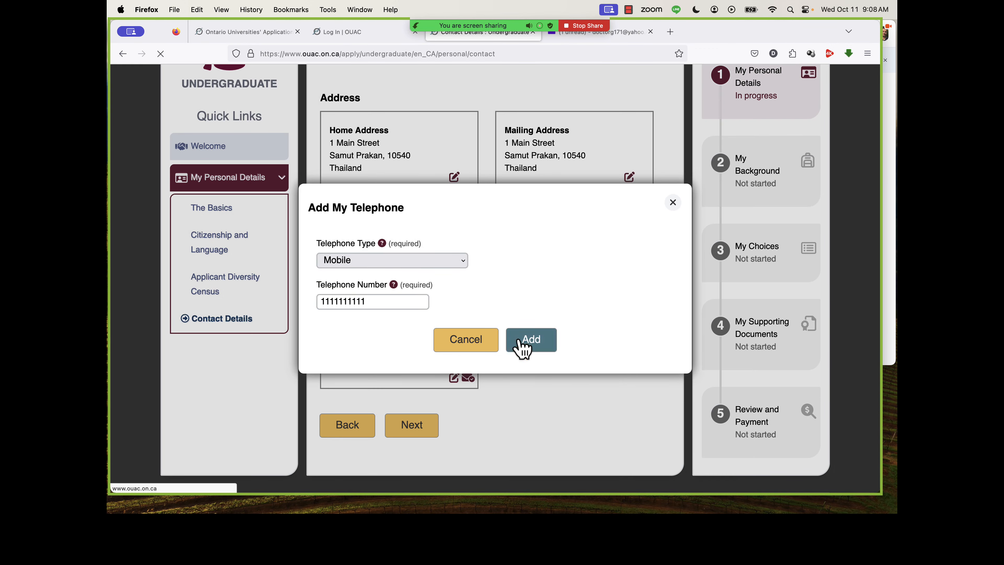
click(522, 348)
scroll(520, 347, down, 2)
click(412, 407)
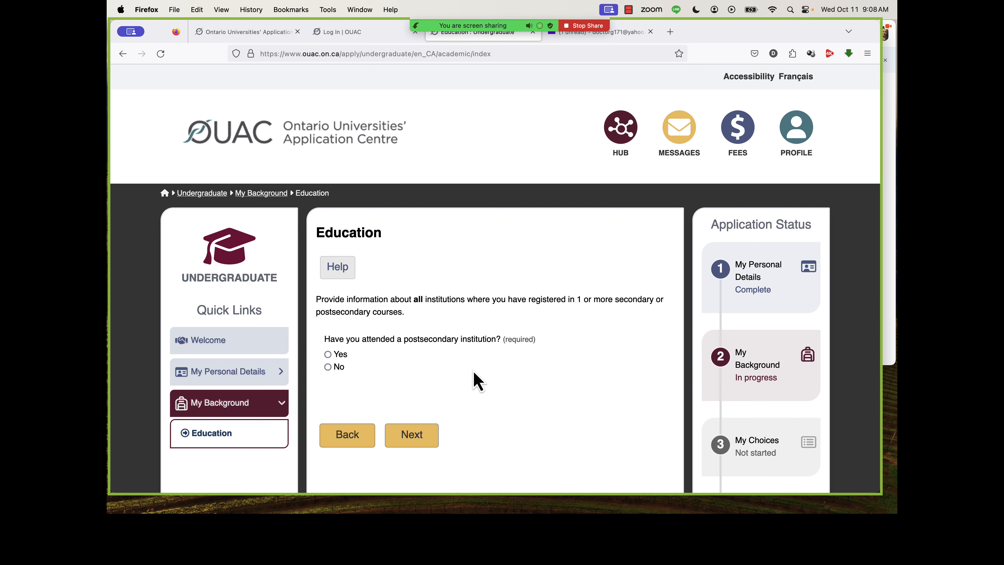
Answer No to having attended a postsecondary institution.
scroll(477, 381, down, 3)
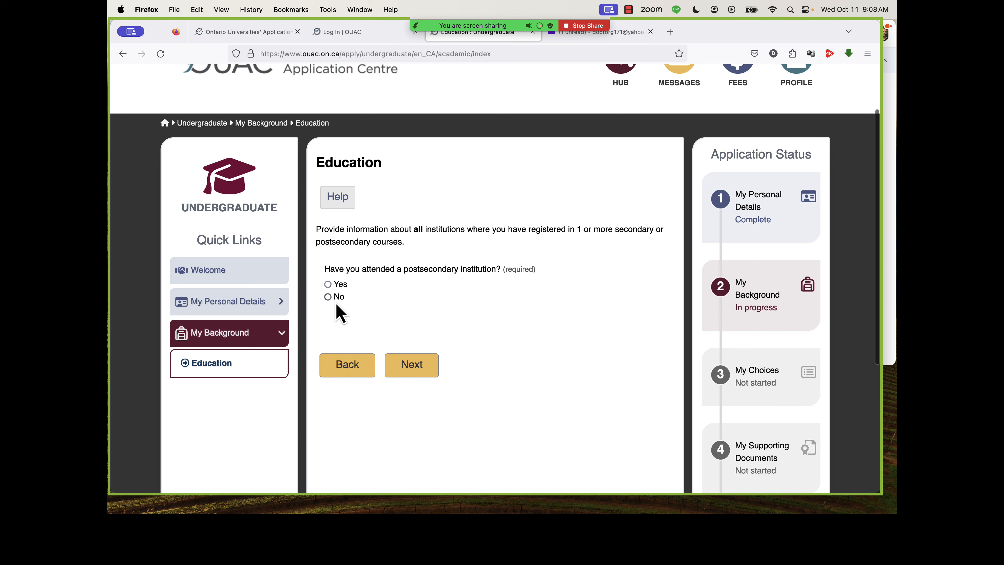
drag(403, 269, 456, 266)
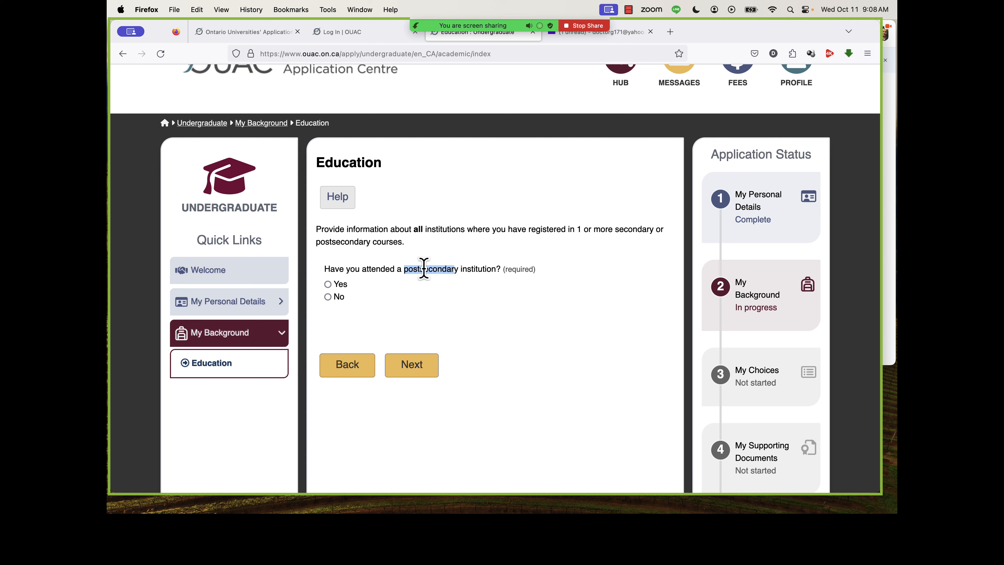
click(328, 296)
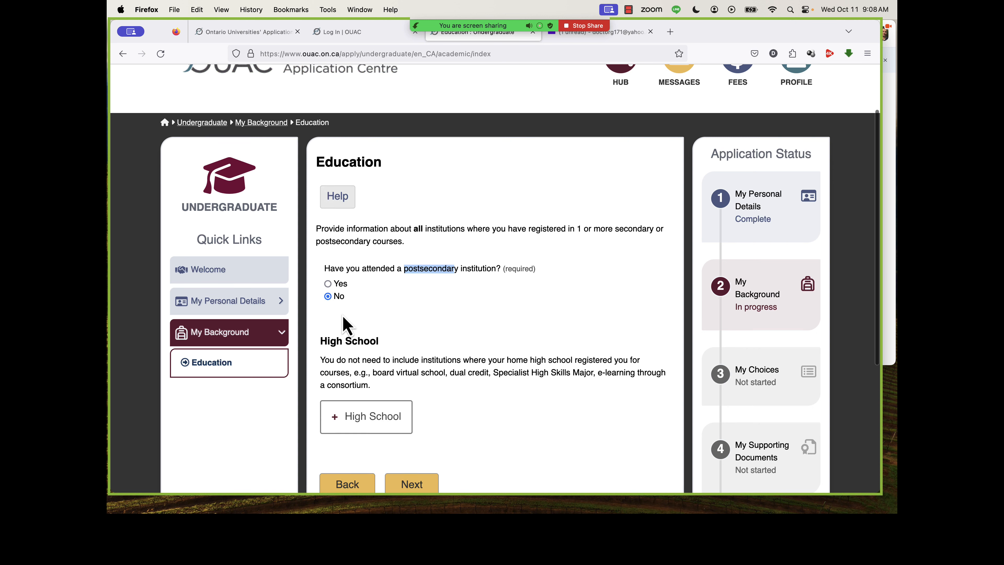
Start a new high school entry and set its institution country to Thailand.
scroll(342, 320, down, 5)
click(359, 222)
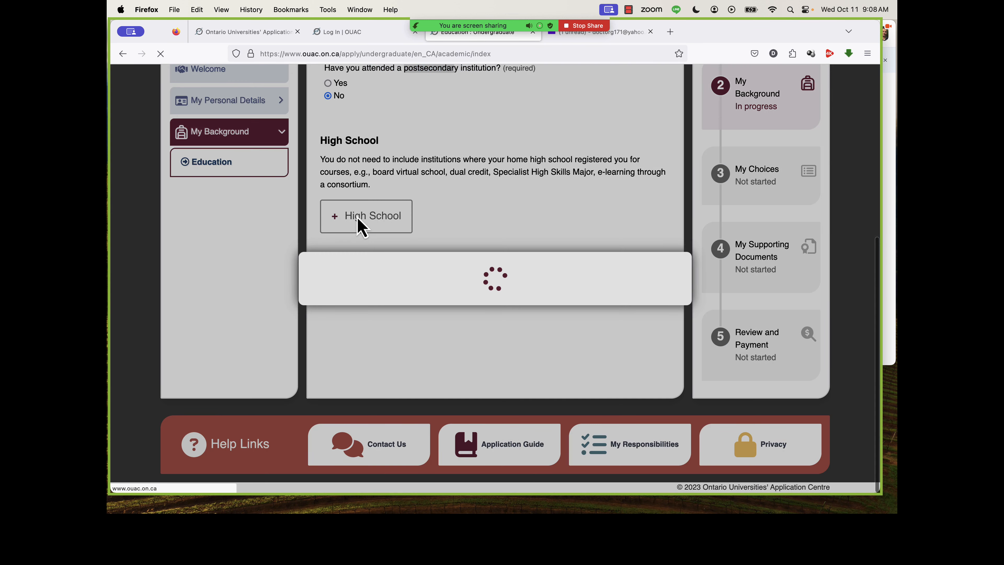
text(thai)
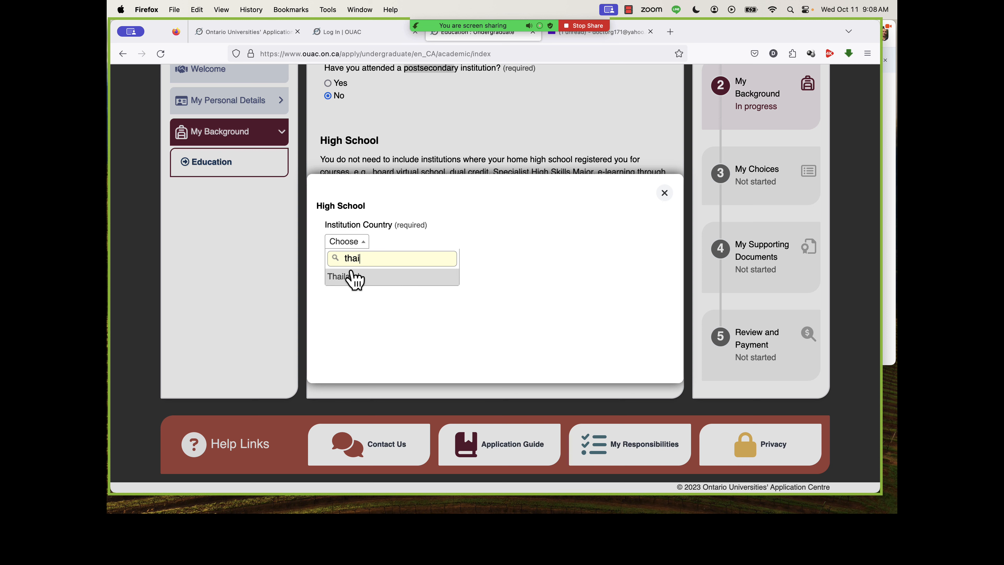
click(351, 281)
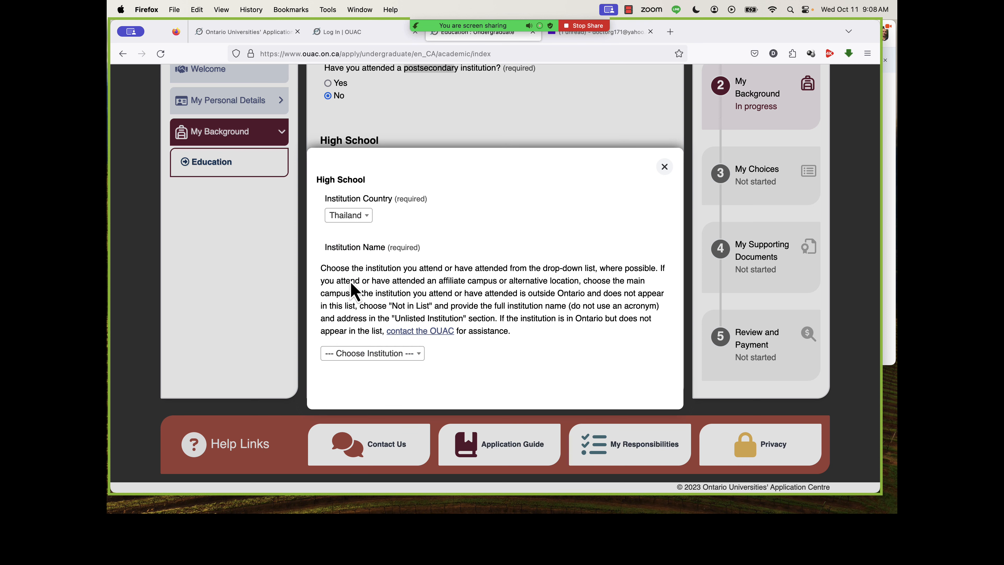
Search the institution names for "verso" and set the institution name to Not In List.
click(362, 353)
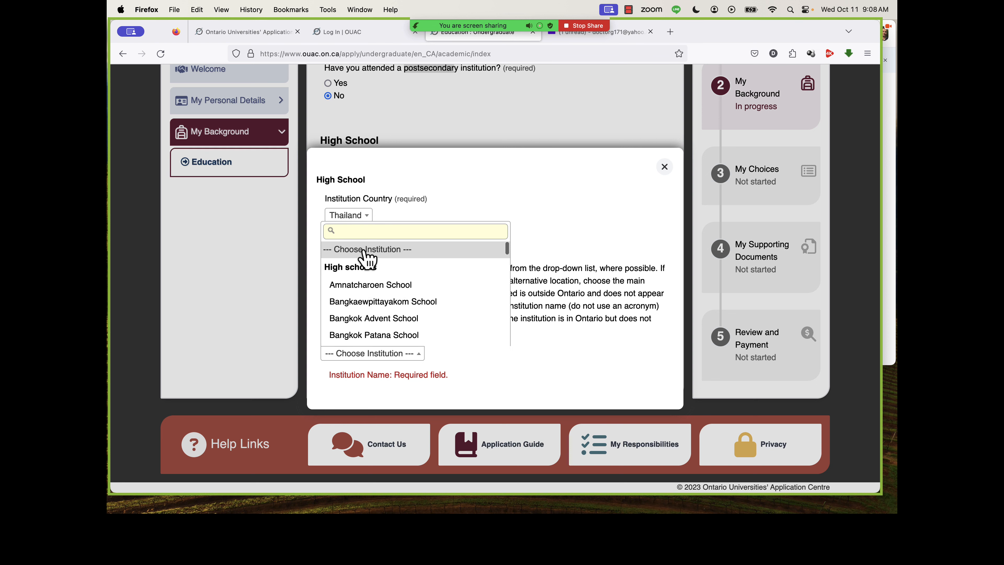
text(verso)
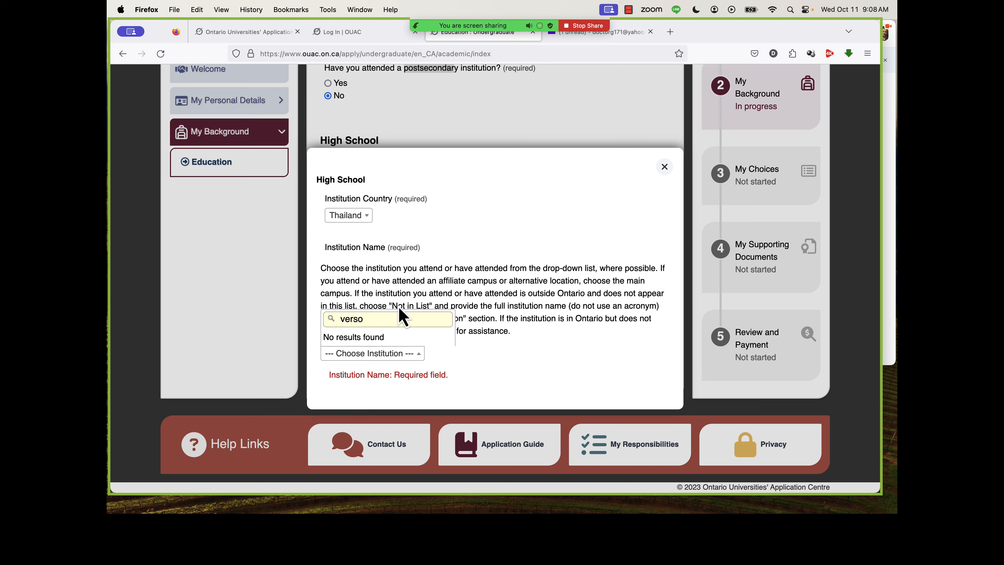
click(390, 355)
click(384, 353)
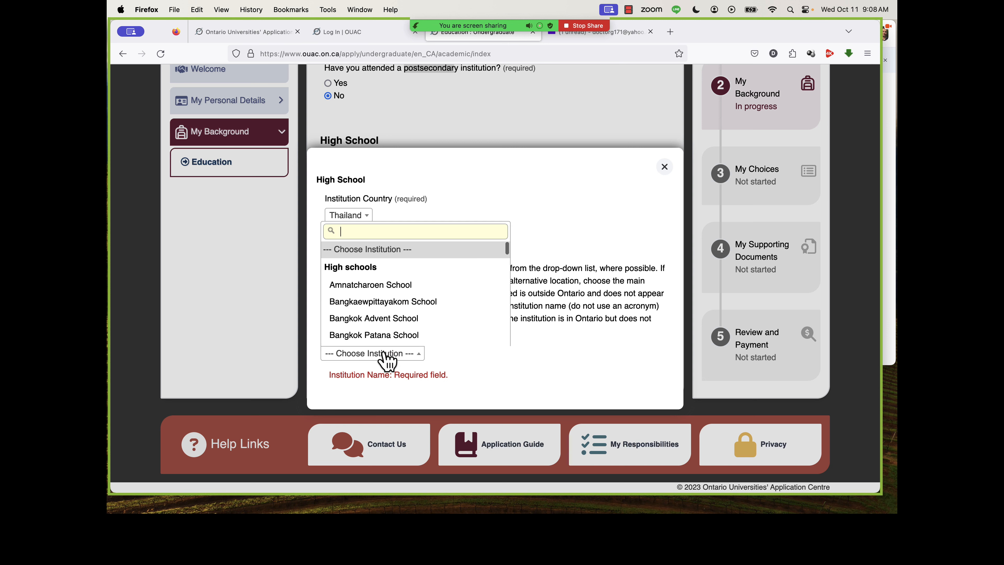
text(not)
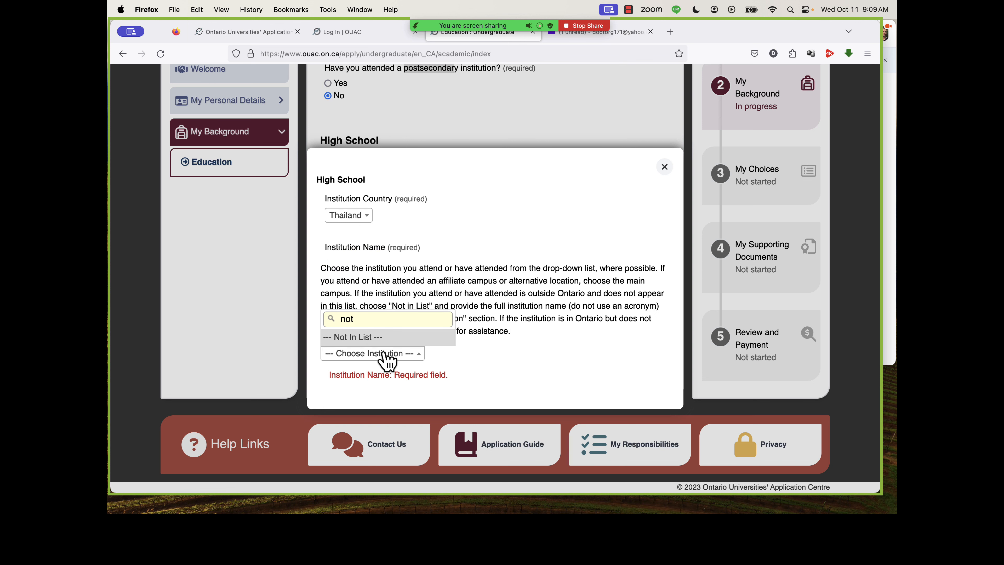
click(371, 341)
Fill in the unlisted institution as VERSO International School in Samut Prakan, including its first address line.
click(389, 364)
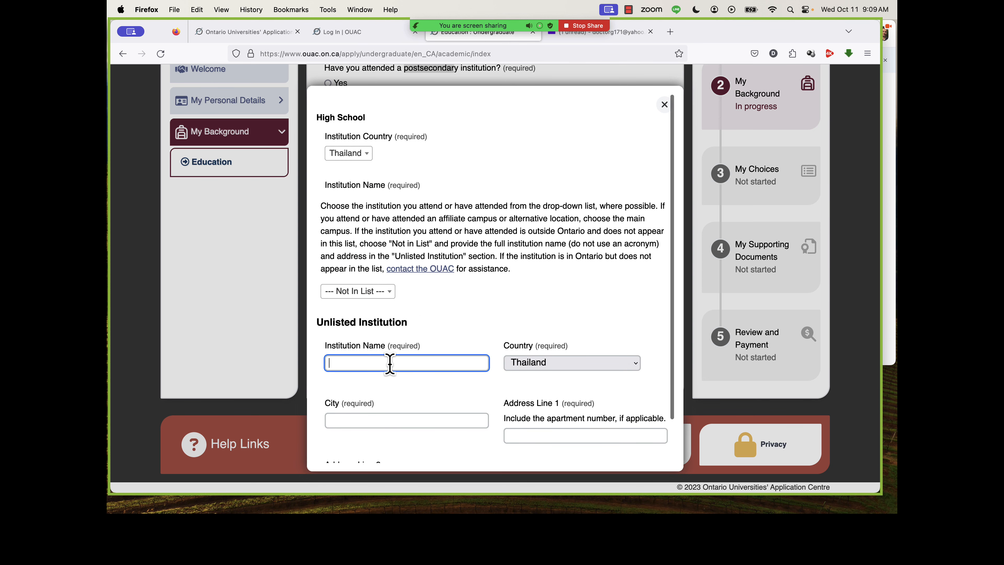
text(VERSO International School)
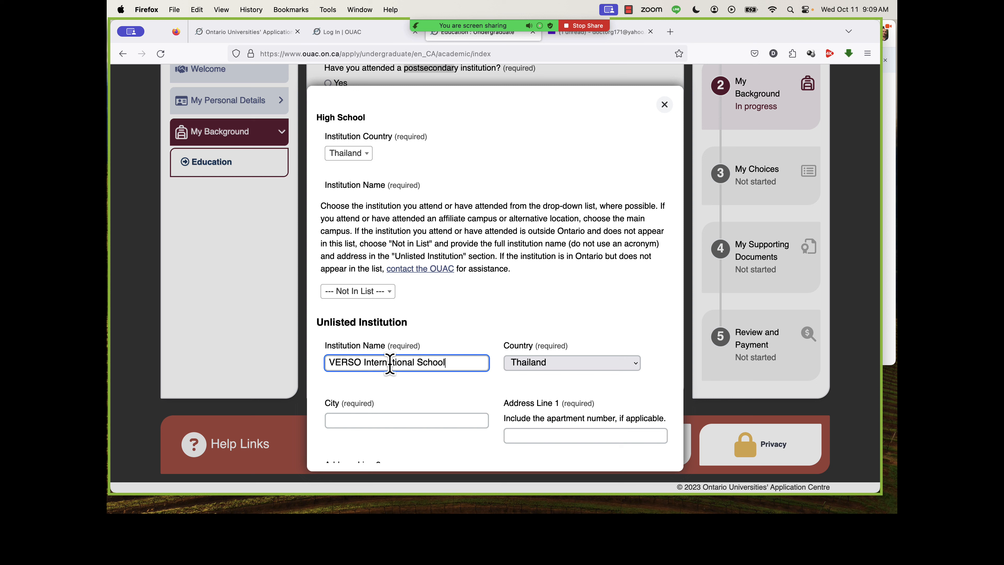
click(390, 418)
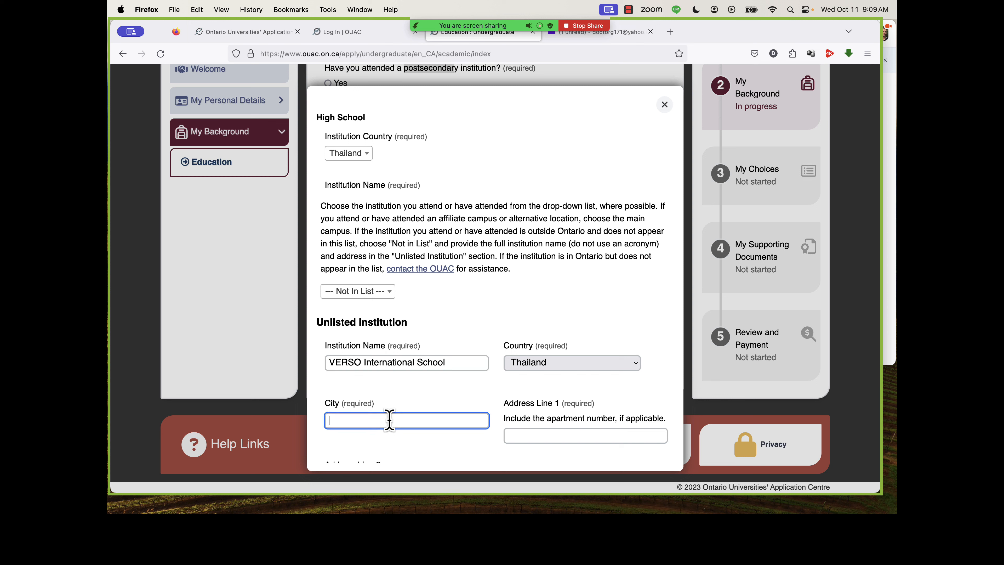
text(Samut Prakan)
scroll(487, 407, down, 2)
click(514, 389)
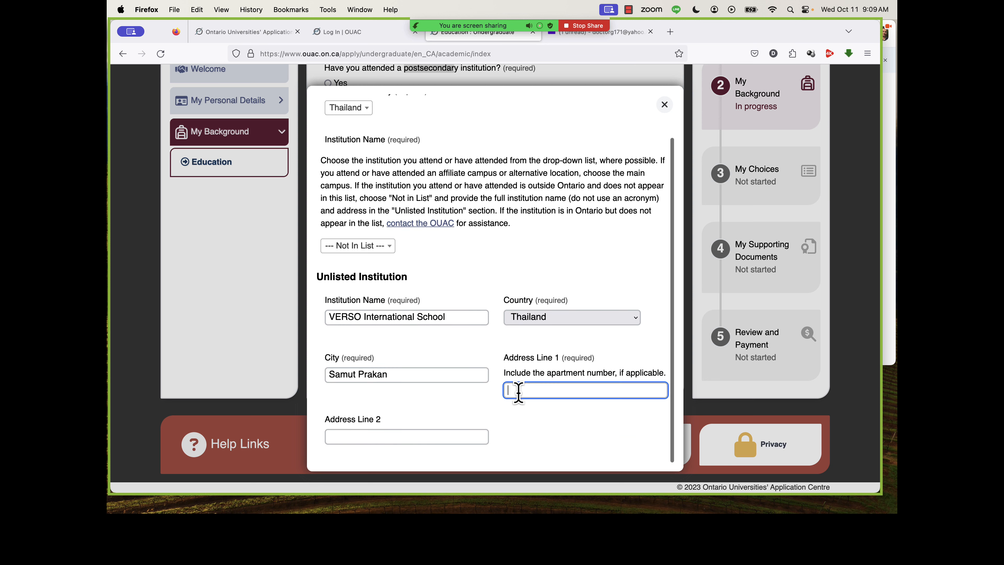
text(1 Tha)
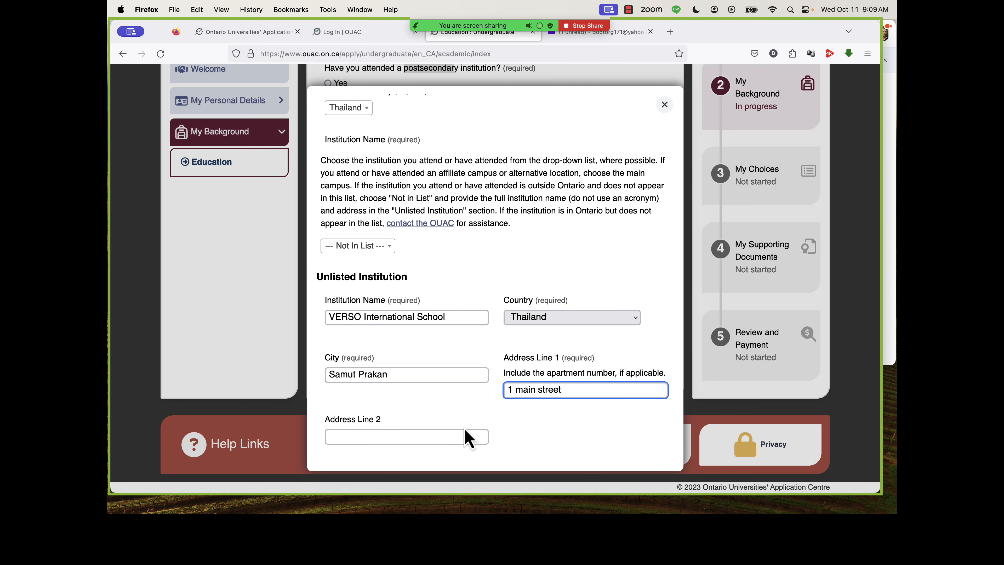
Set the high school's start date to August 2020.
scroll(469, 437, down, 5)
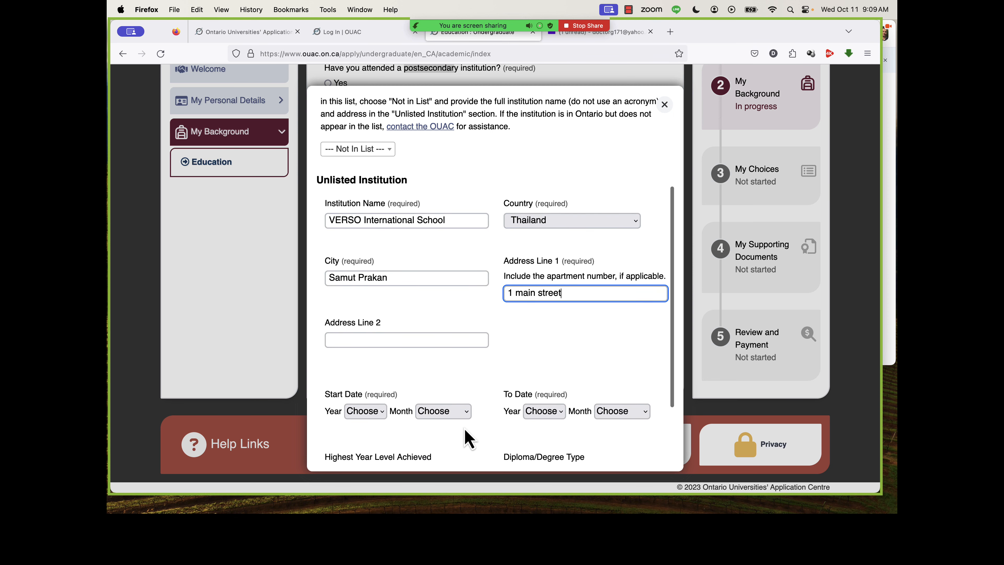
scroll(468, 437, down, 2)
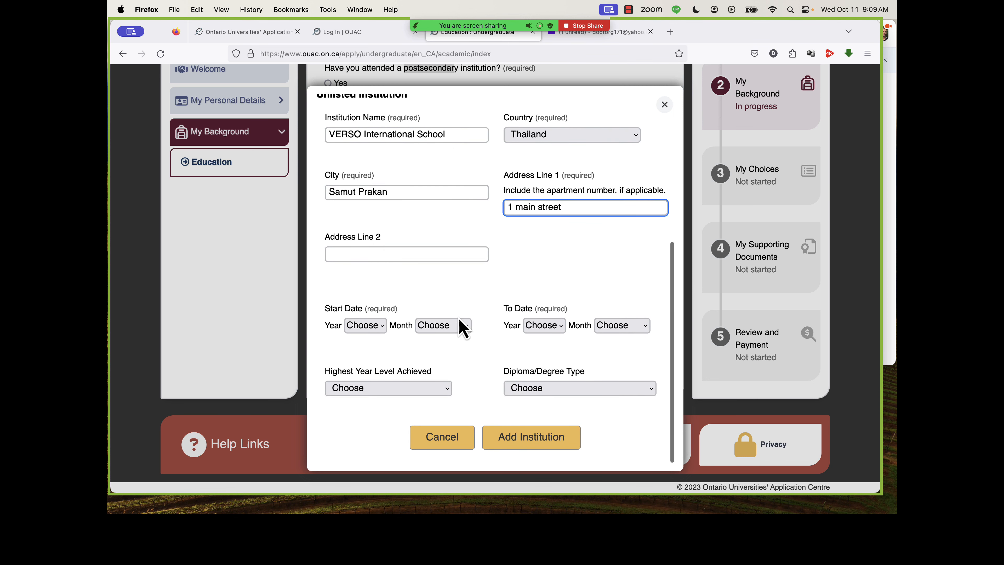
click(367, 328)
scroll(368, 170, down, 3)
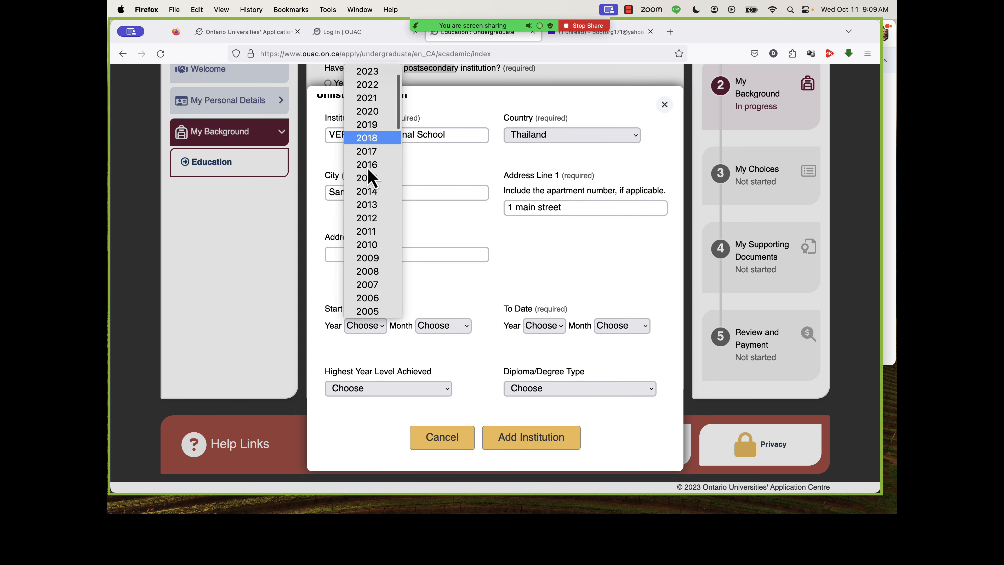
scroll(367, 174, up, 3)
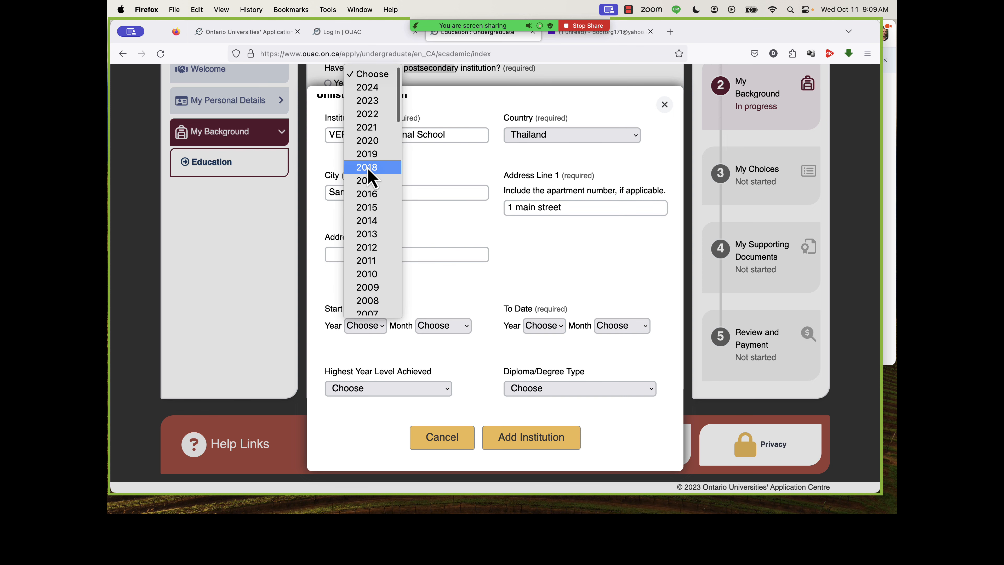
click(366, 143)
click(445, 336)
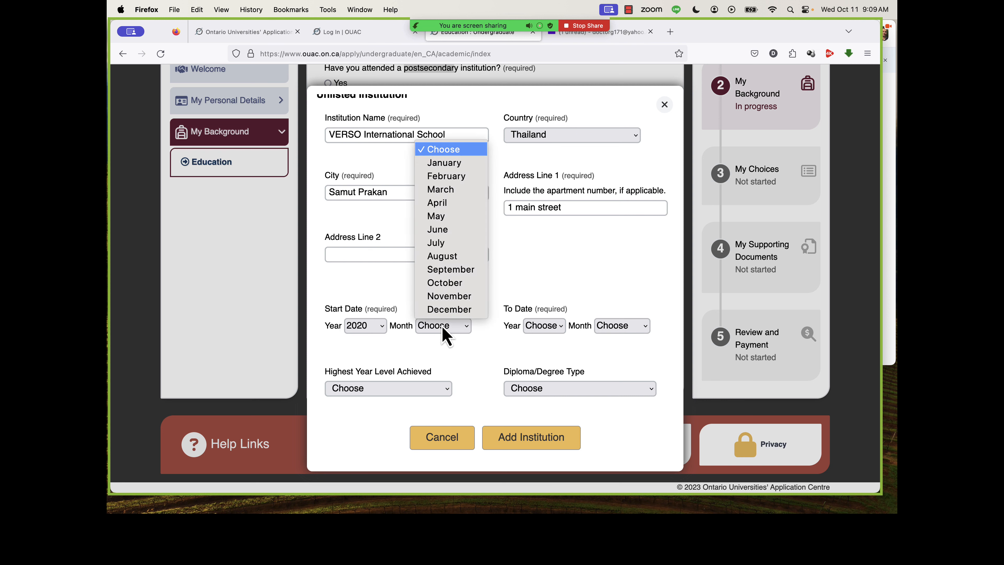
click(442, 261)
Set the high school's end date to June 2024.
click(537, 330)
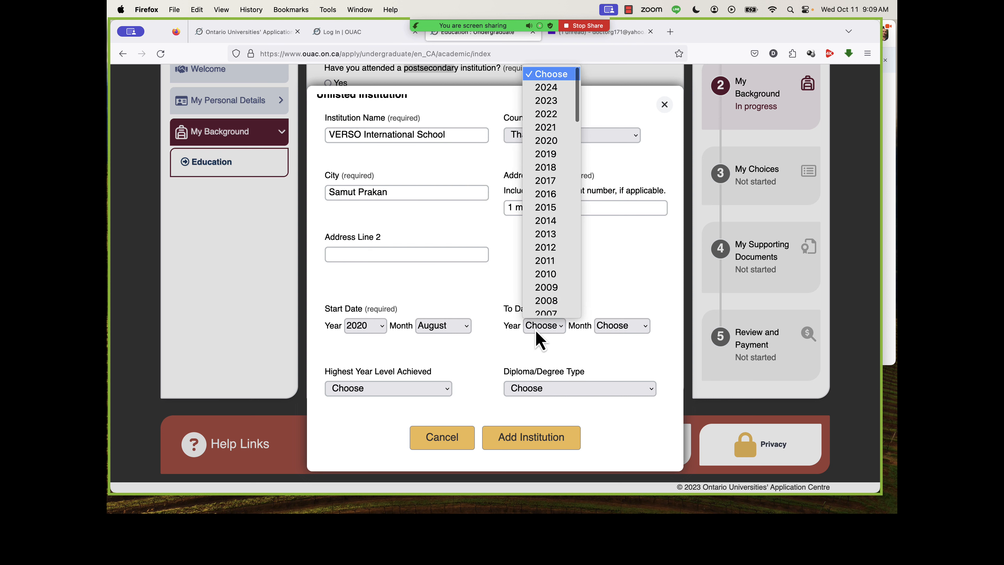
click(552, 88)
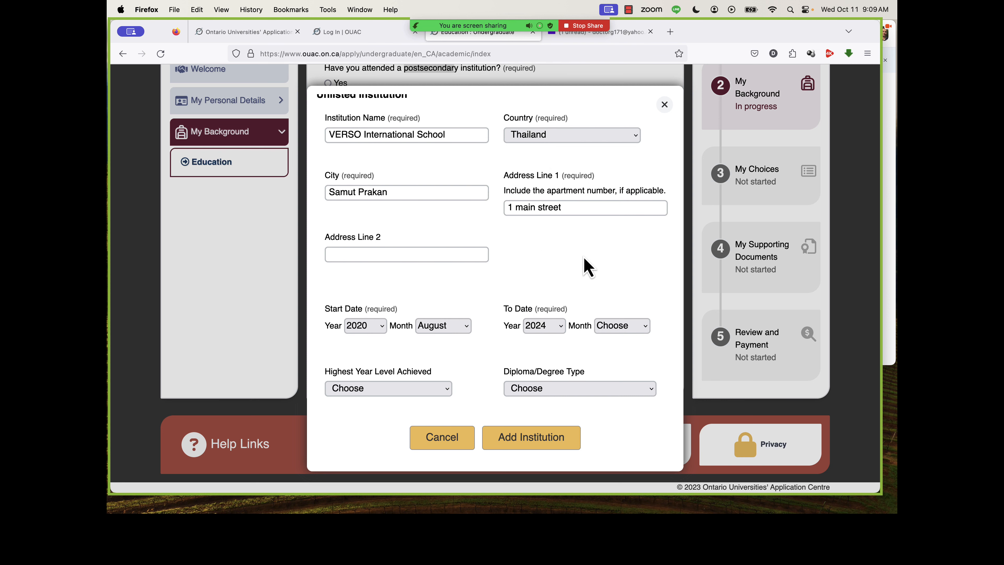
click(621, 330)
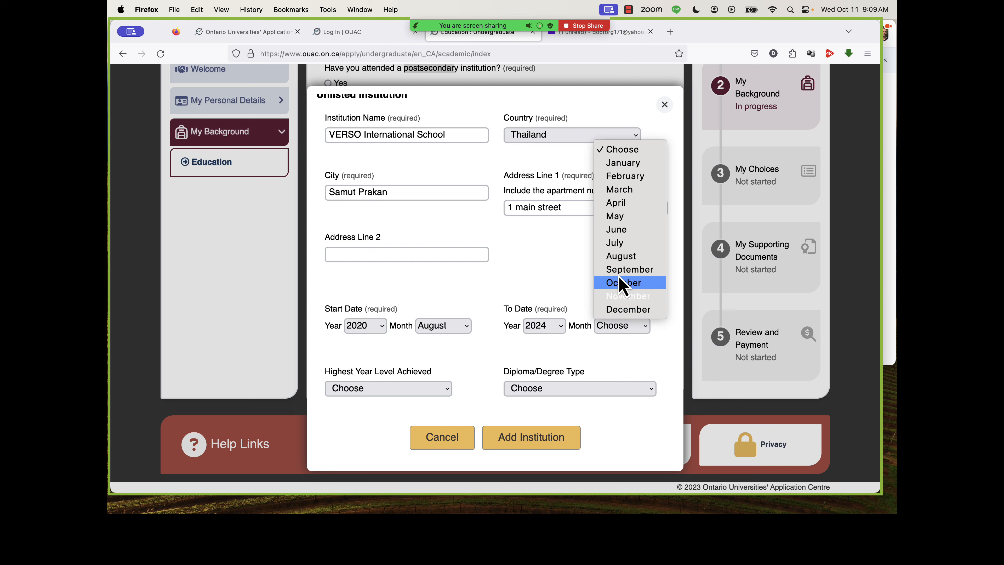
click(623, 233)
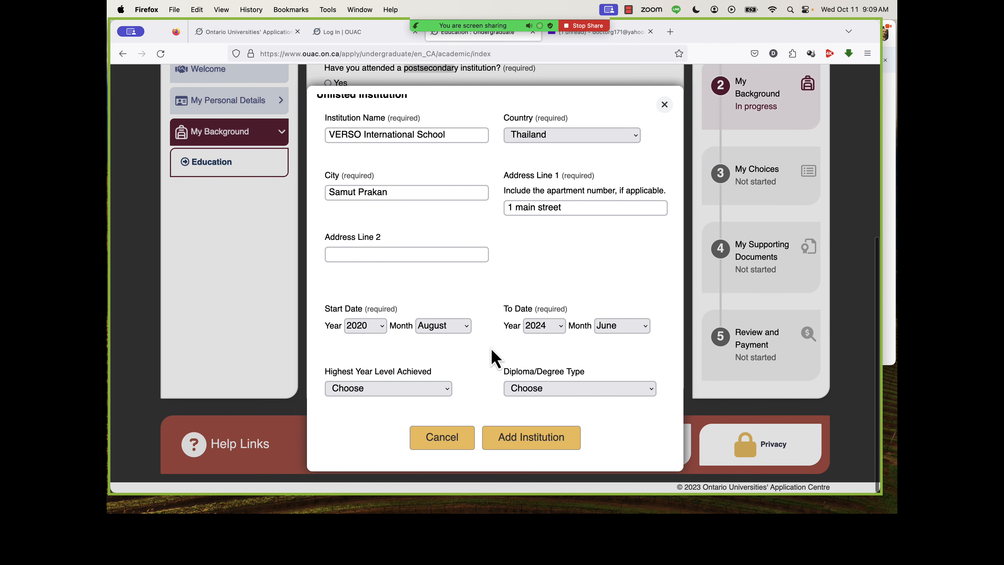
Add the institution with Grade 11 as the highest year level achieved and High School/Secondary School as the diploma type.
click(419, 389)
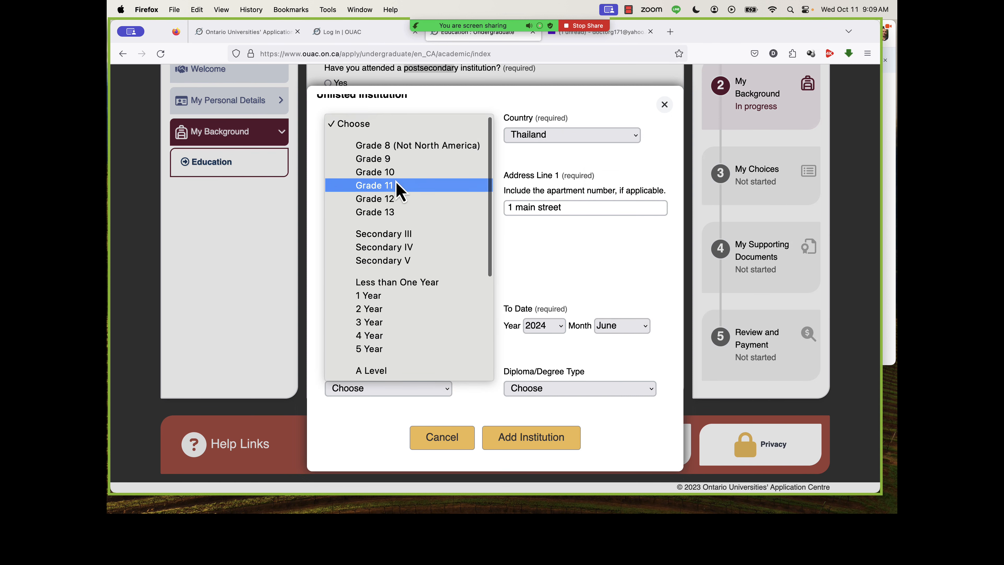
click(399, 199)
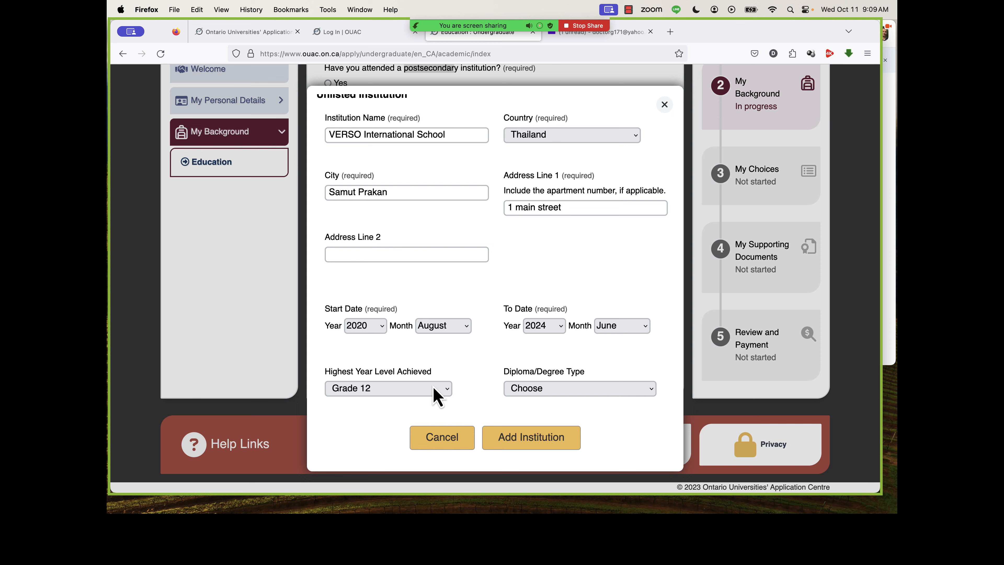
click(512, 387)
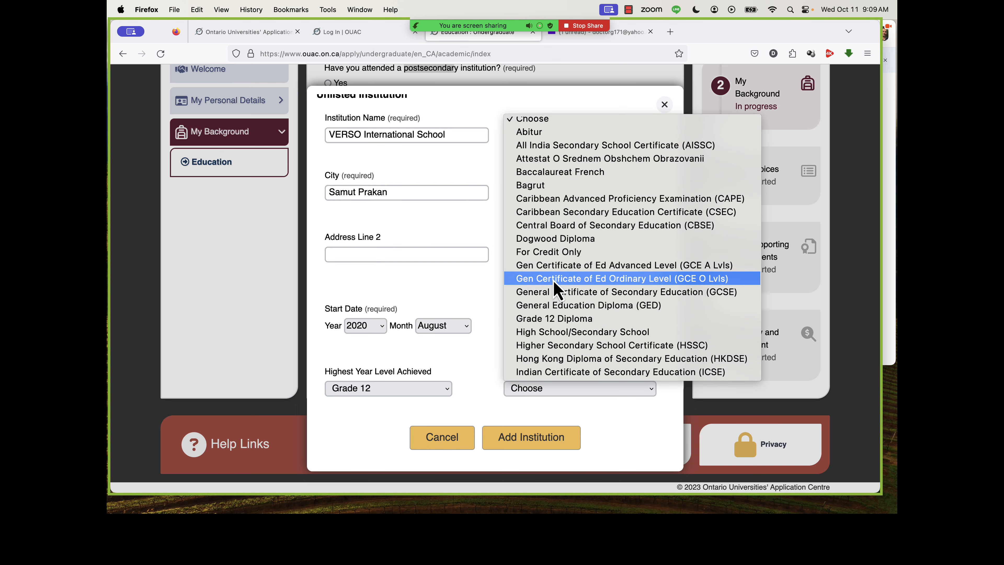
scroll(555, 289, down, 5)
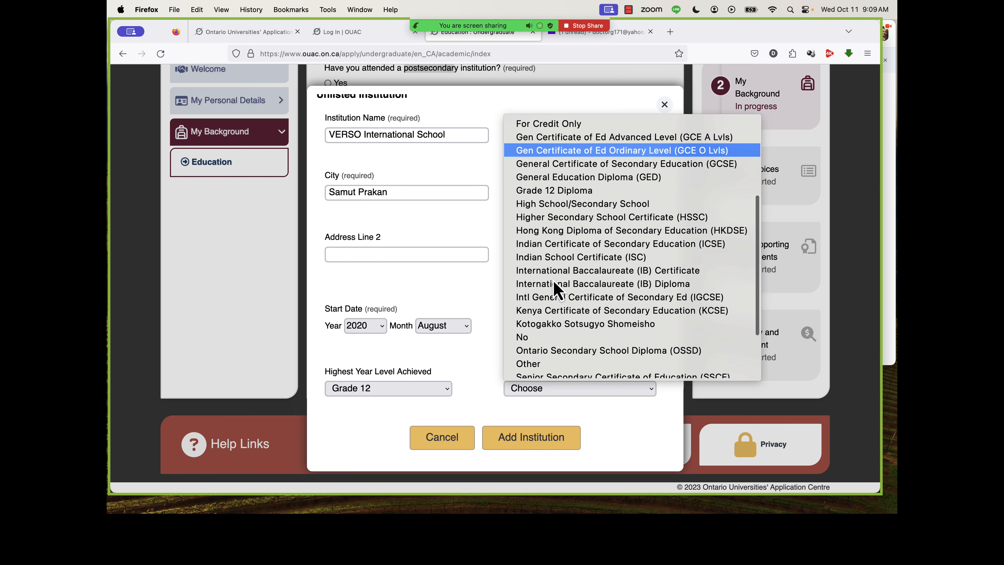
scroll(555, 289, down, 2)
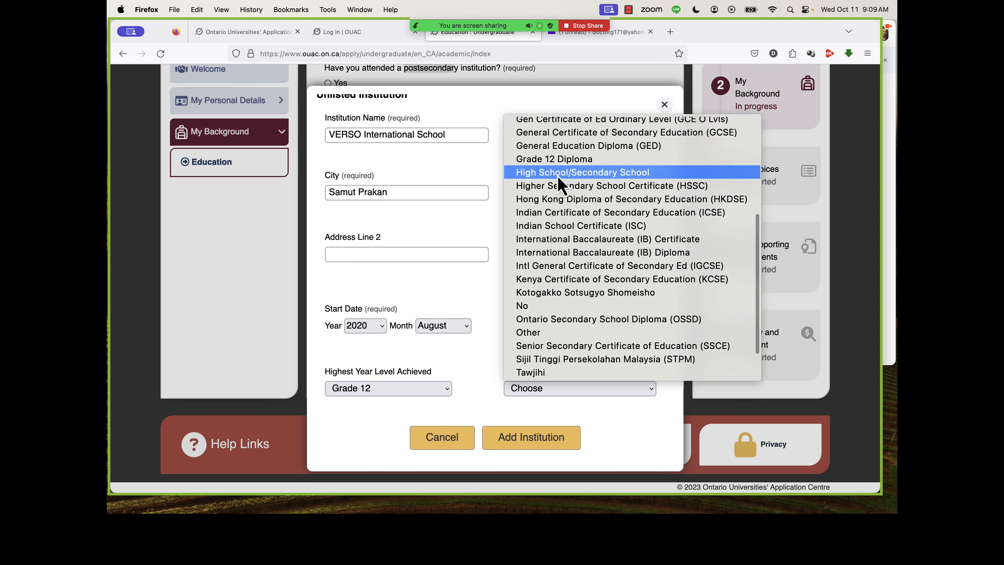
scroll(560, 185, down, 2)
key(Return)
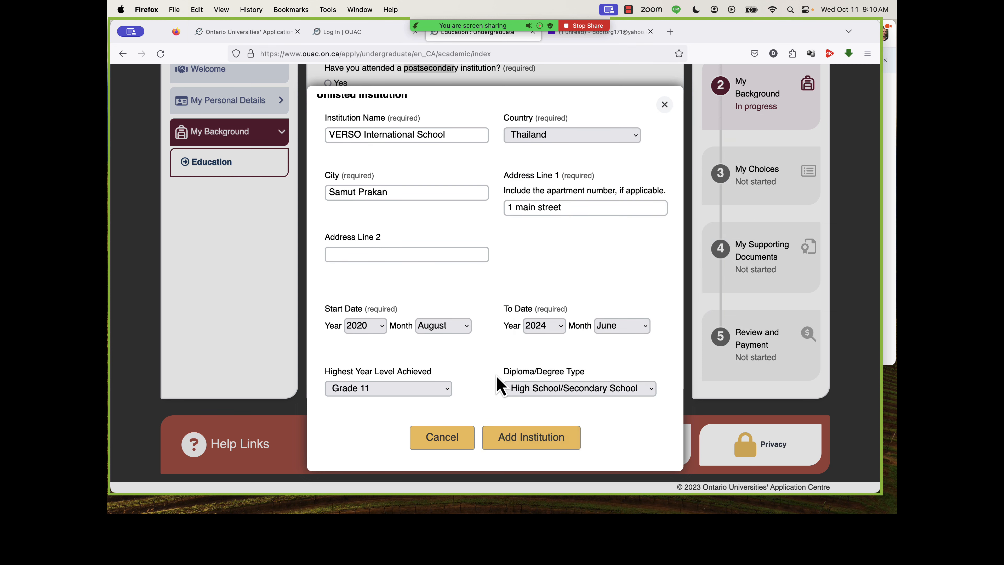
click(525, 446)
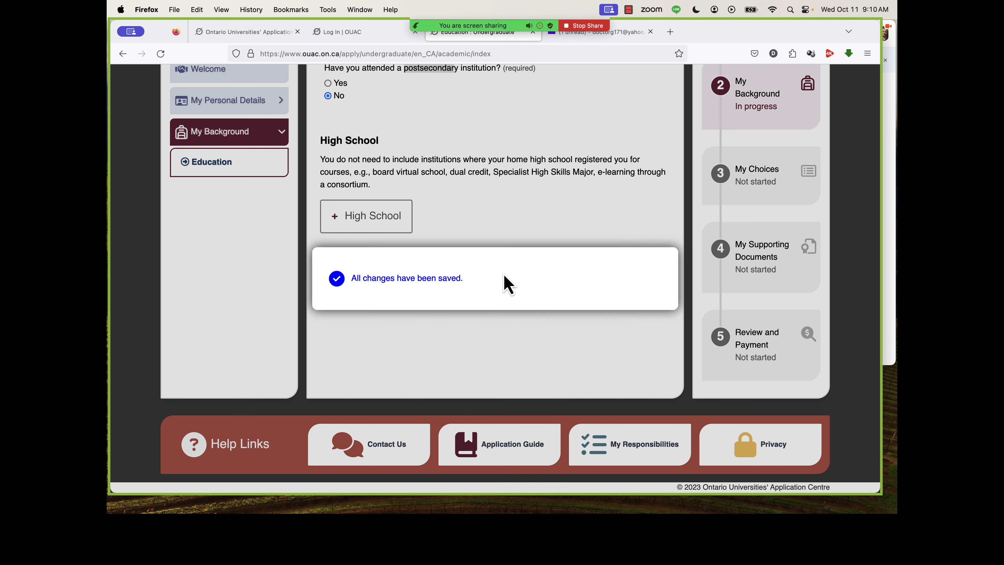
Start adding other education information and set the total years in an English-language school system outside Canada to 4.
scroll(508, 284, down, 1)
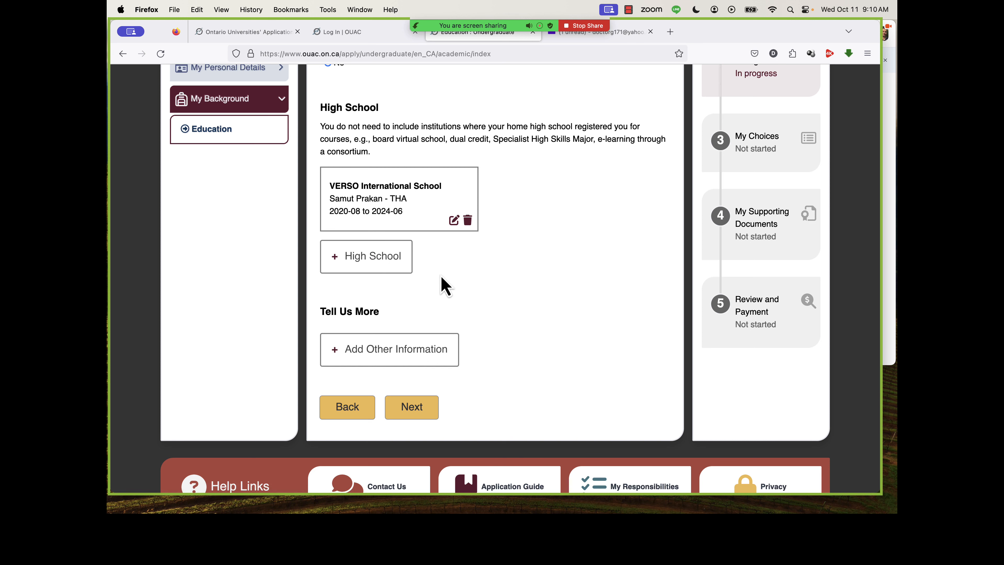
click(410, 352)
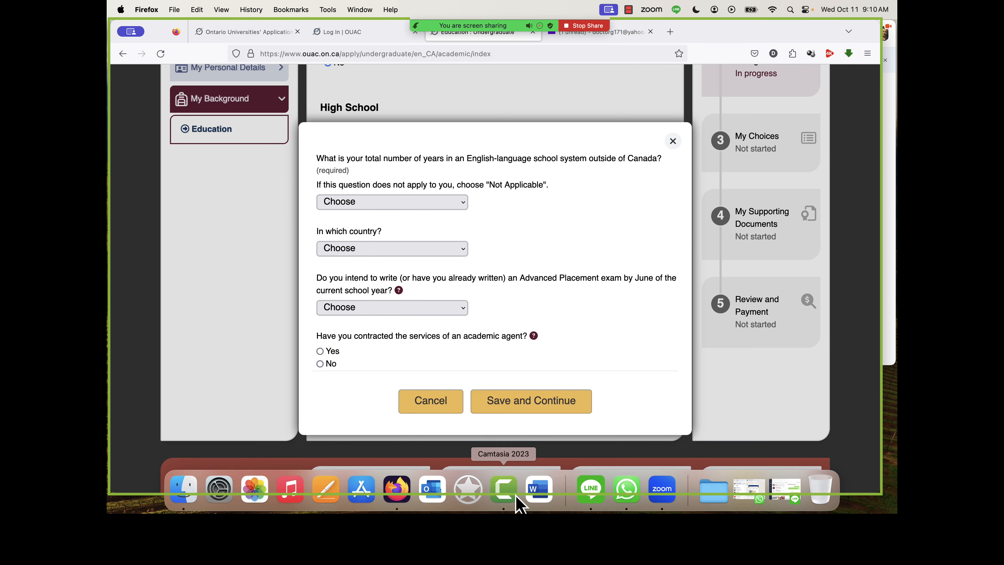
click(399, 203)
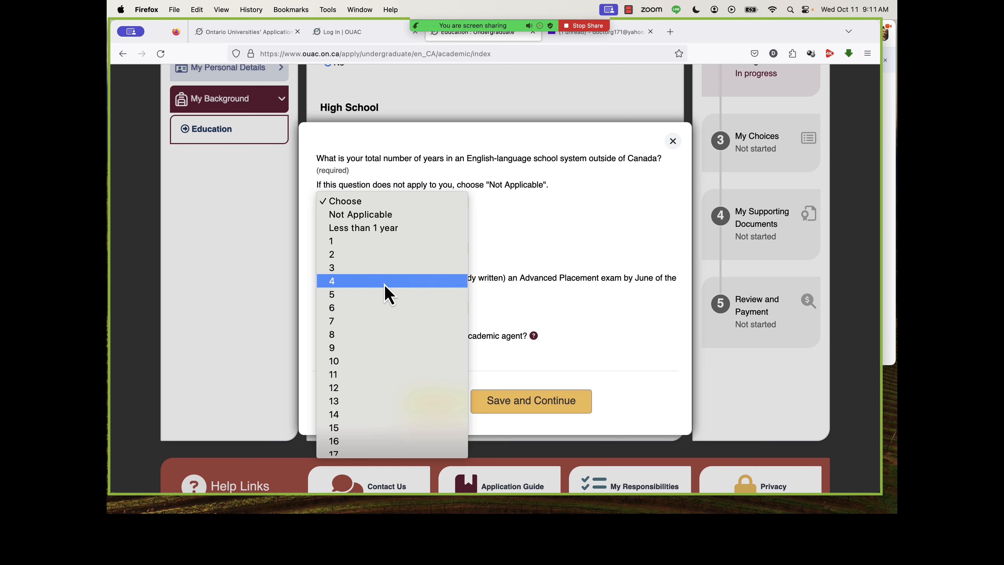
click(376, 286)
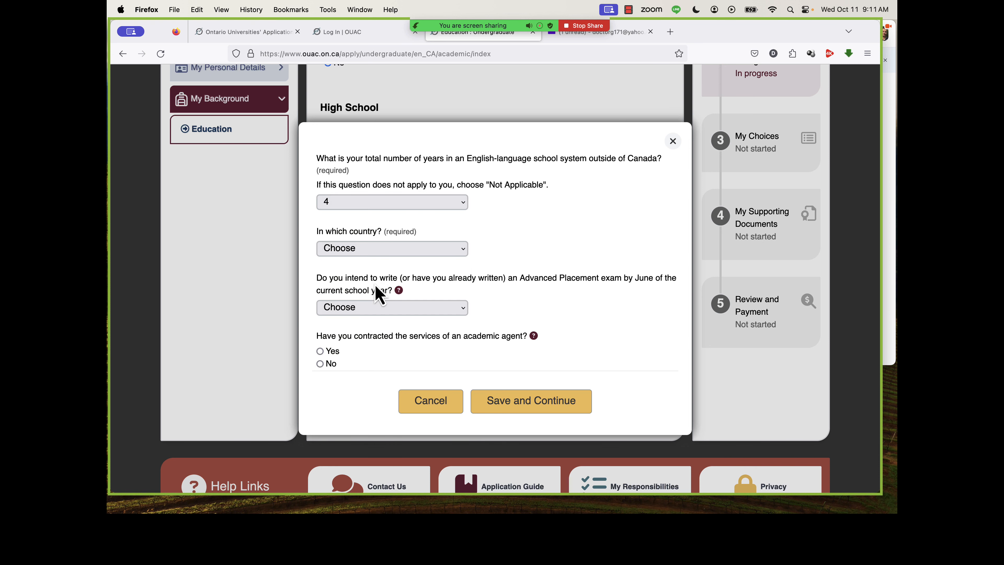
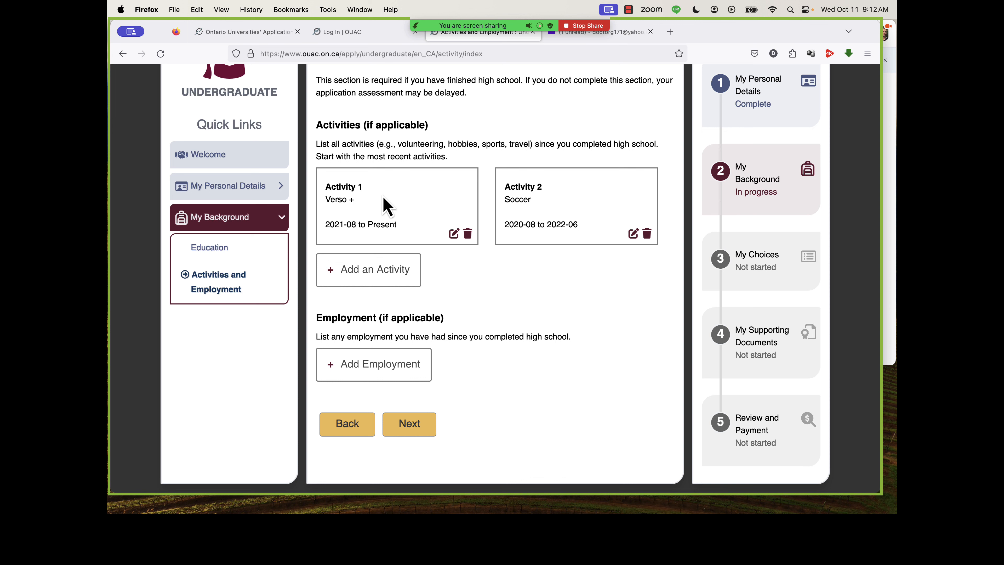
Start a new employment entry with the description "fry cook" and the employer "McDonalds".
scroll(575, 234, down, 4)
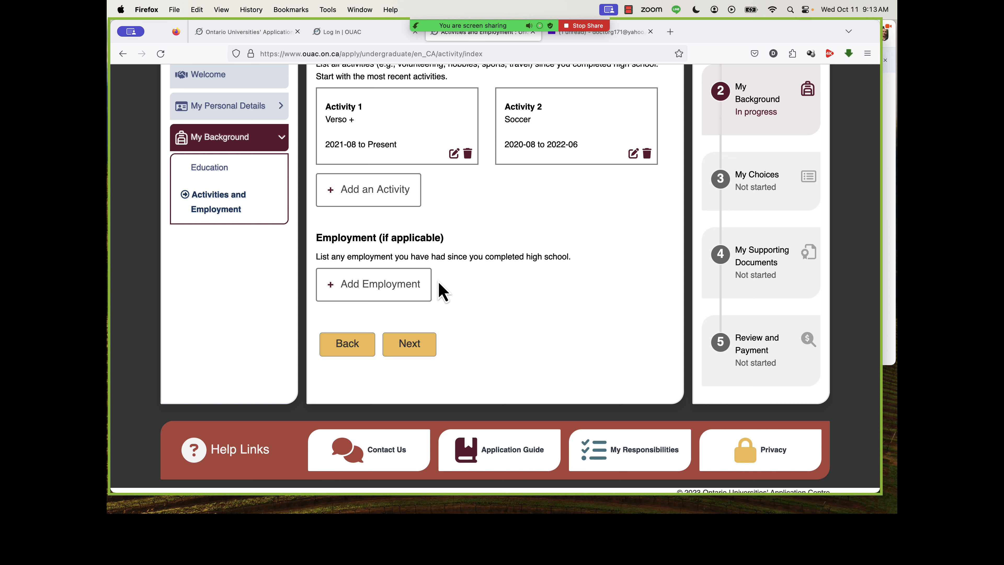
click(399, 292)
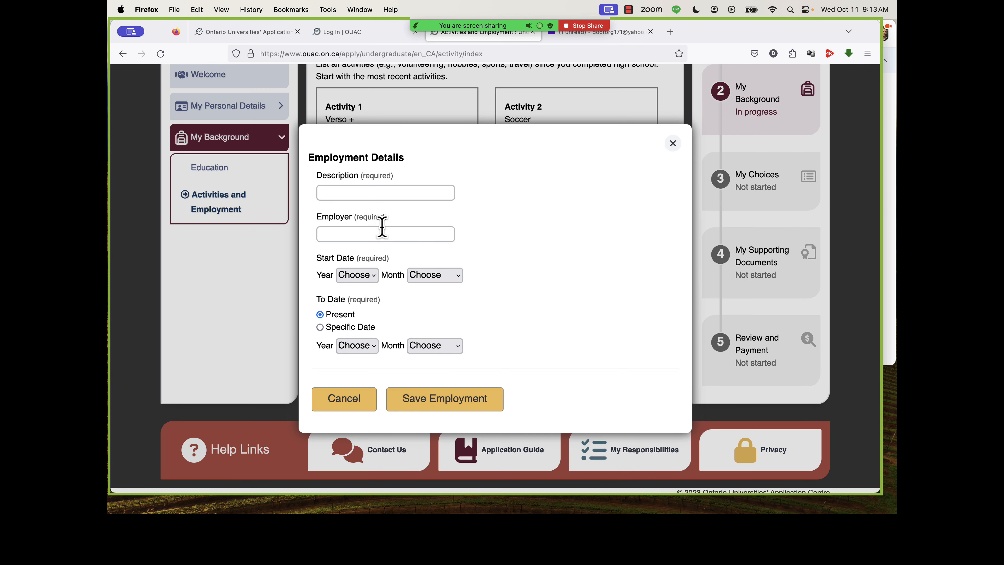
click(368, 193)
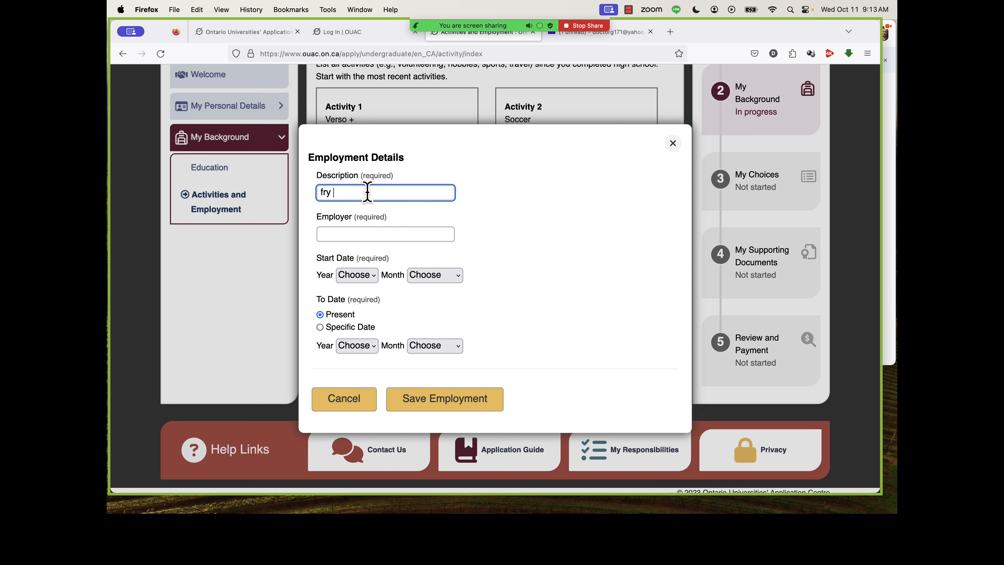
text(fry cook)
click(375, 234)
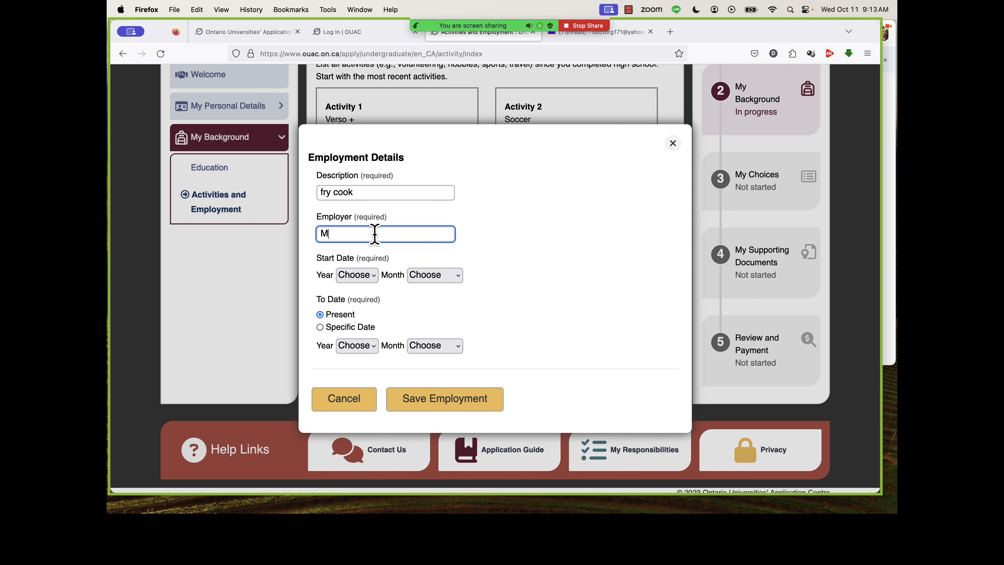
text(McDonalds)
Set the employment's start date to January 2020.
click(356, 275)
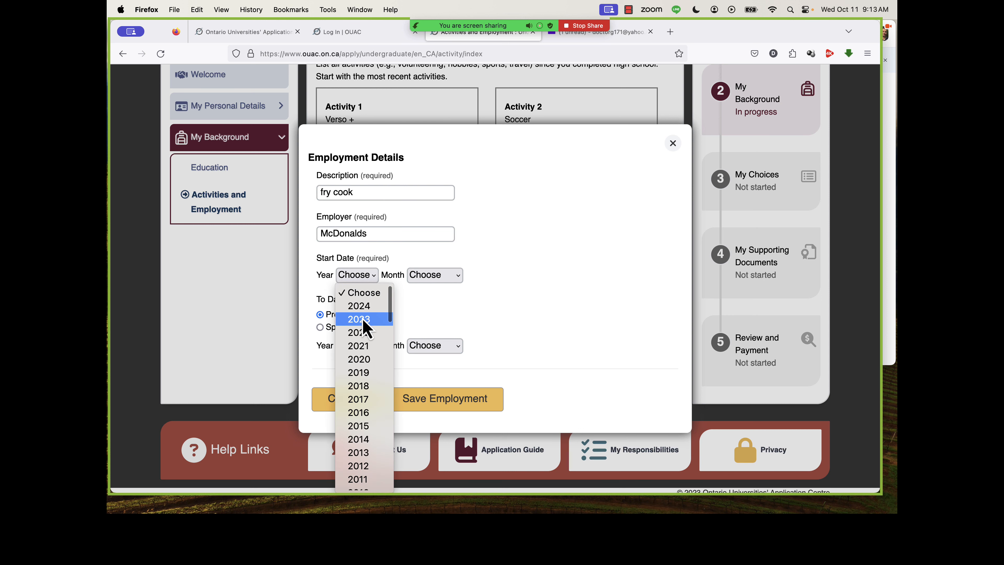
scroll(364, 324, down, 2)
click(363, 331)
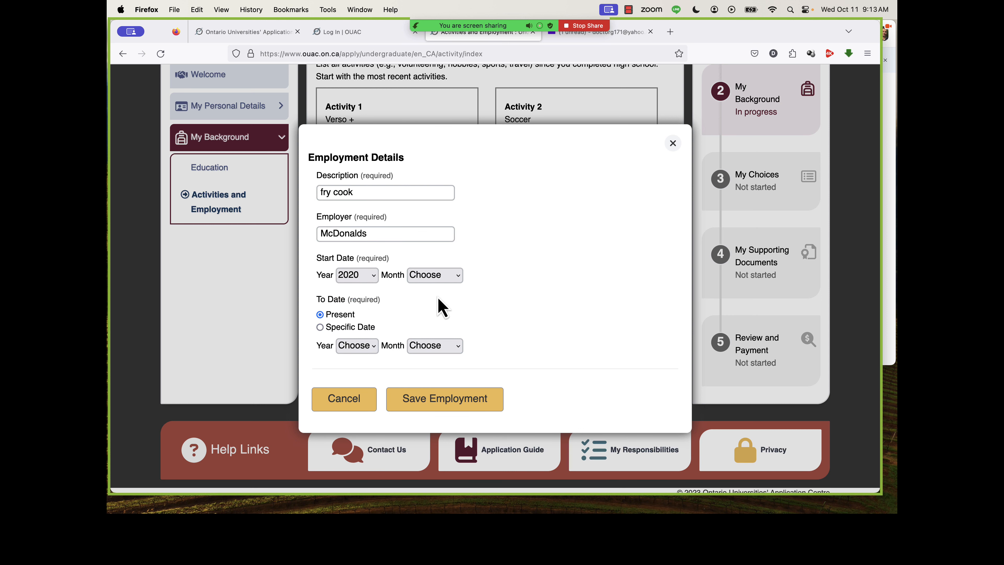
click(438, 276)
click(440, 294)
Give the employment a specific end date of January 2022 and save the entry.
click(344, 328)
click(357, 345)
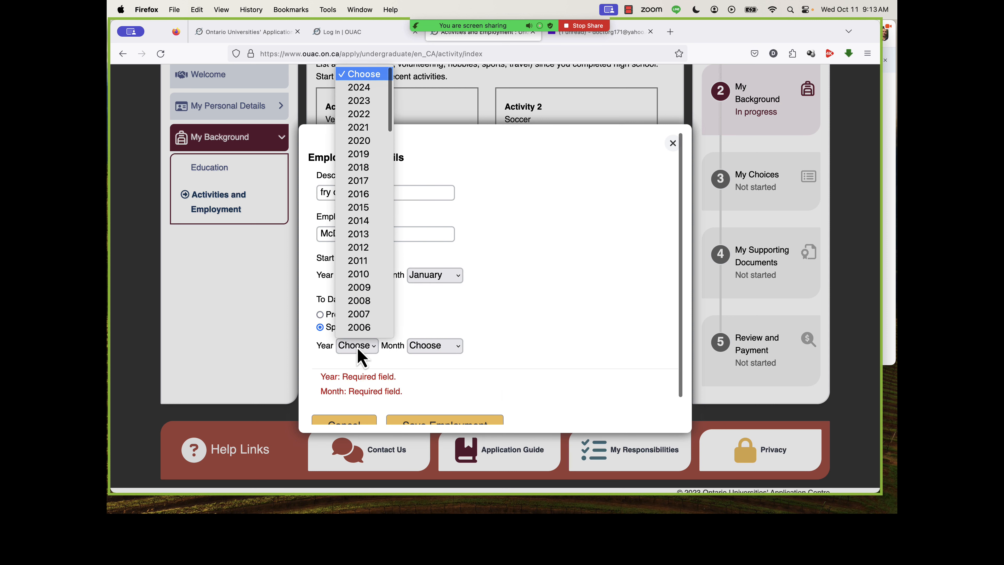
click(360, 121)
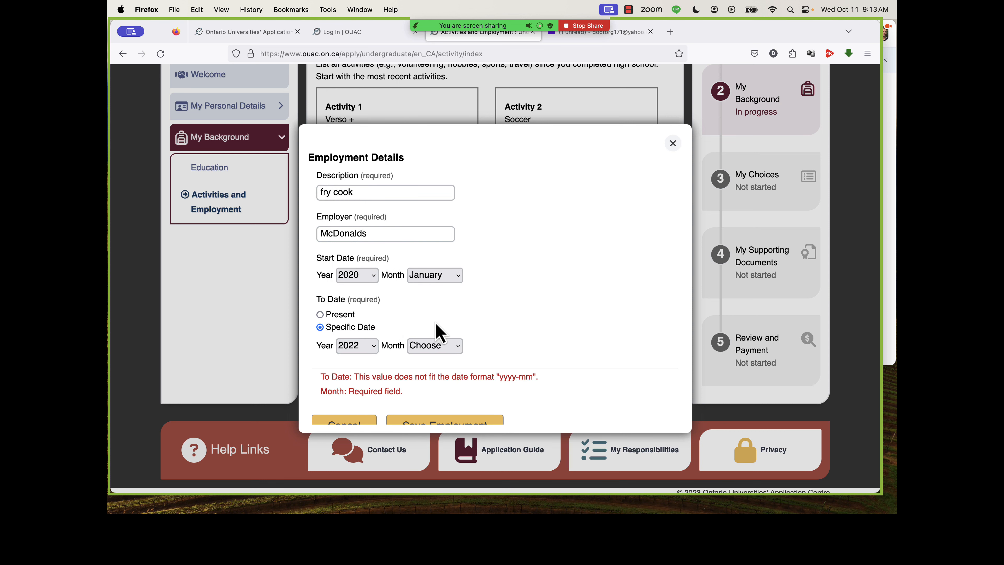
click(437, 346)
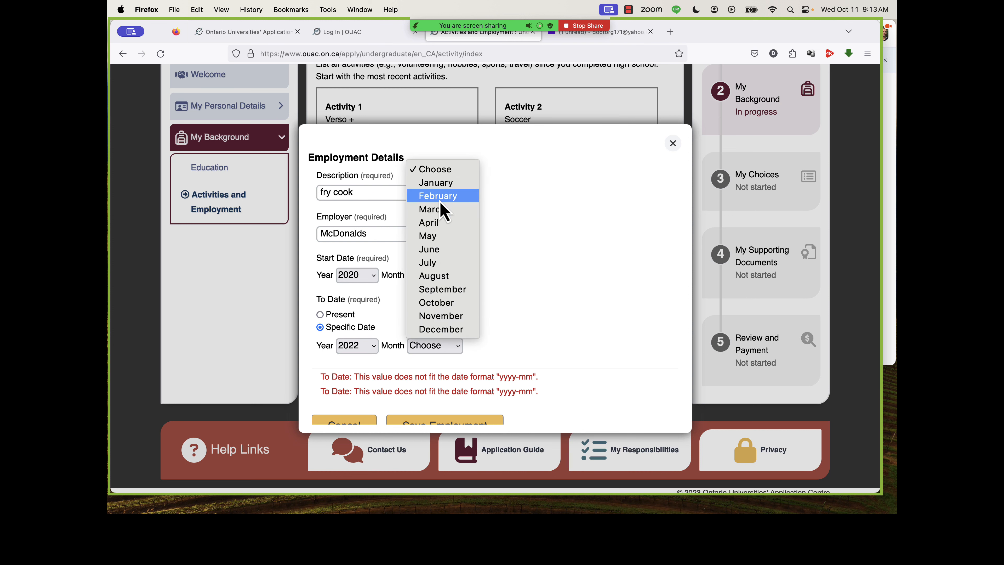
click(436, 183)
scroll(520, 325, down, 1)
click(466, 406)
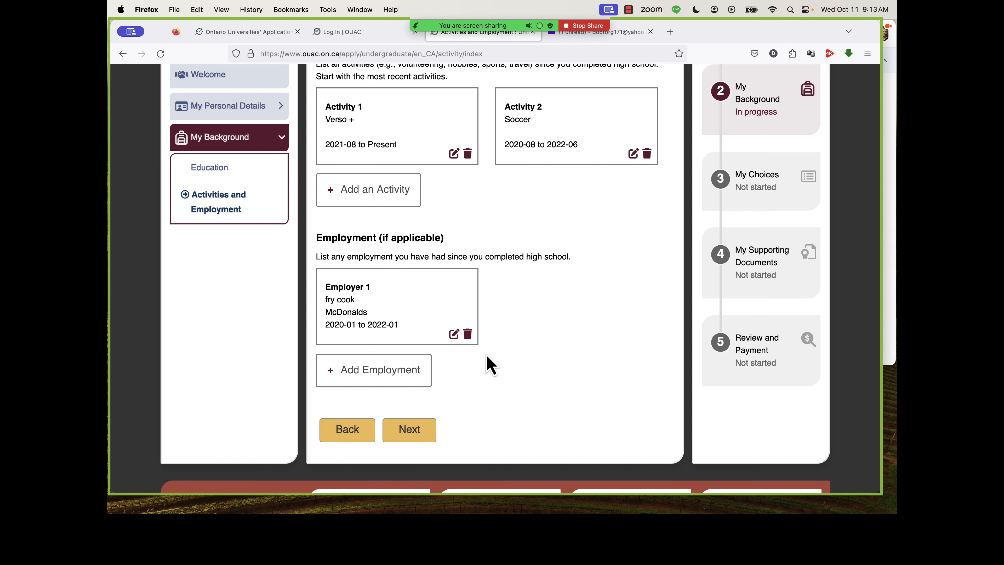
Review the listed activities and employment, and continue to the program choices section.
scroll(486, 356, down, 3)
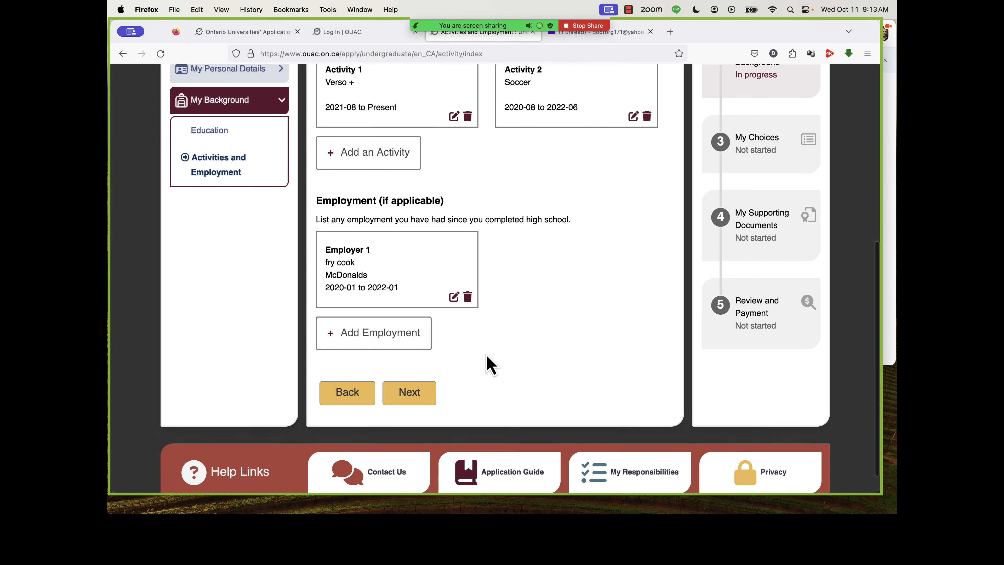
scroll(516, 298, up, 5)
scroll(517, 296, up, 3)
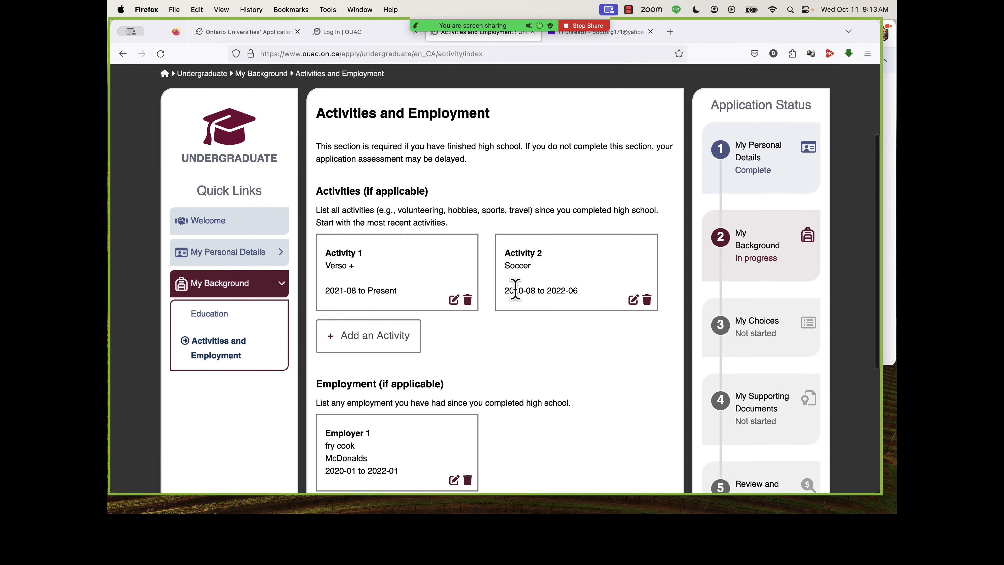
scroll(516, 290, down, 4)
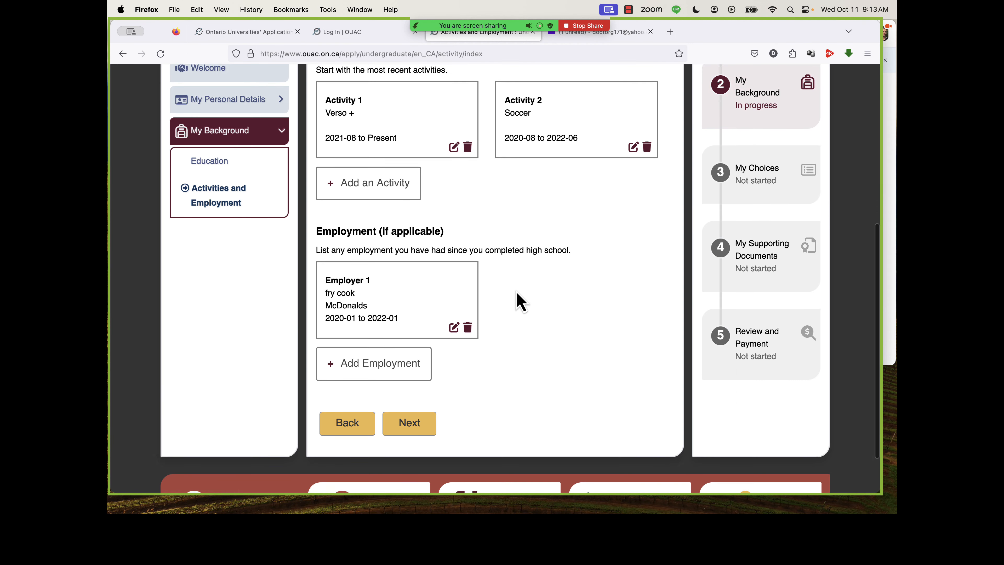
click(424, 421)
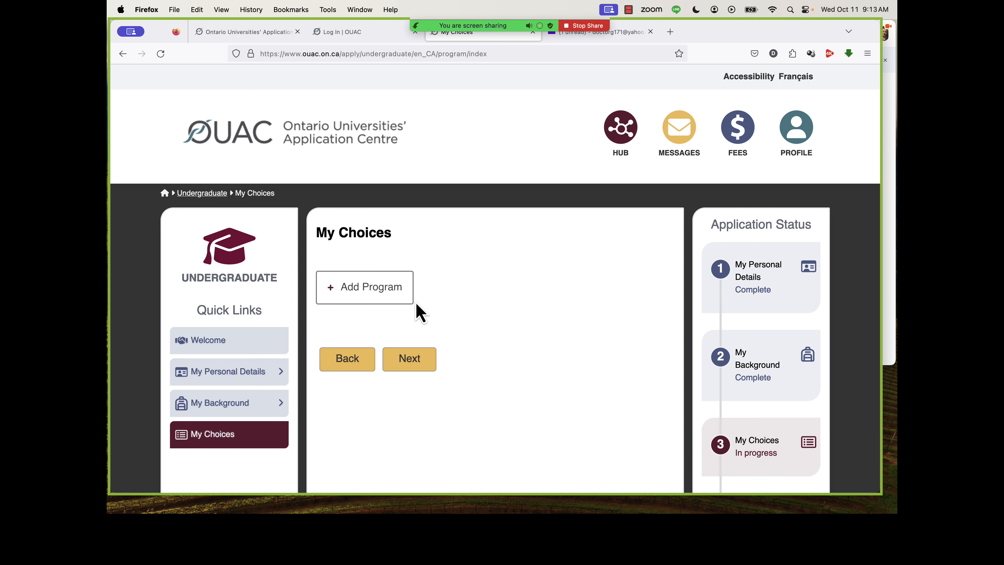
Start adding a program and choose Trent University from the list of universities.
click(403, 300)
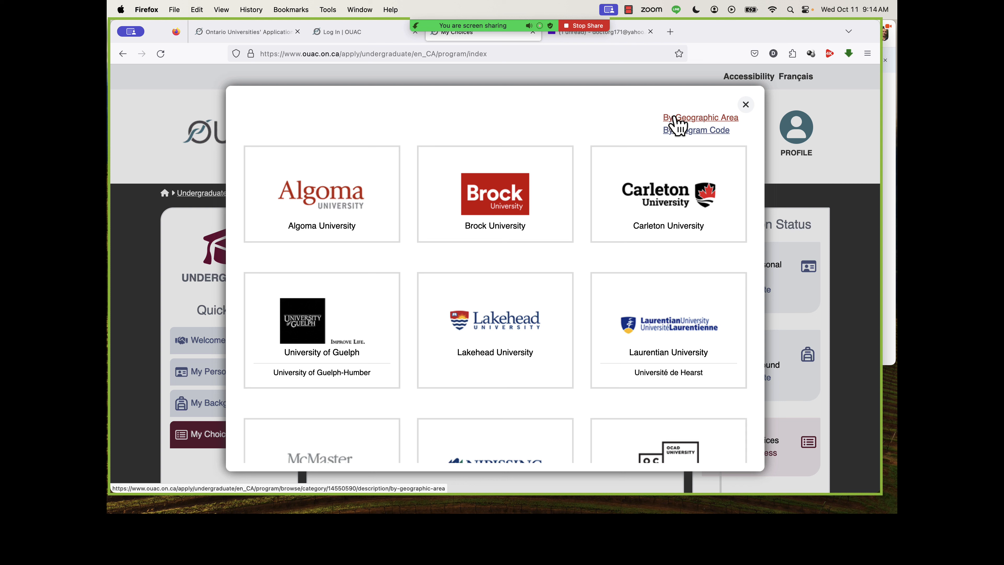
scroll(591, 294, down, 3)
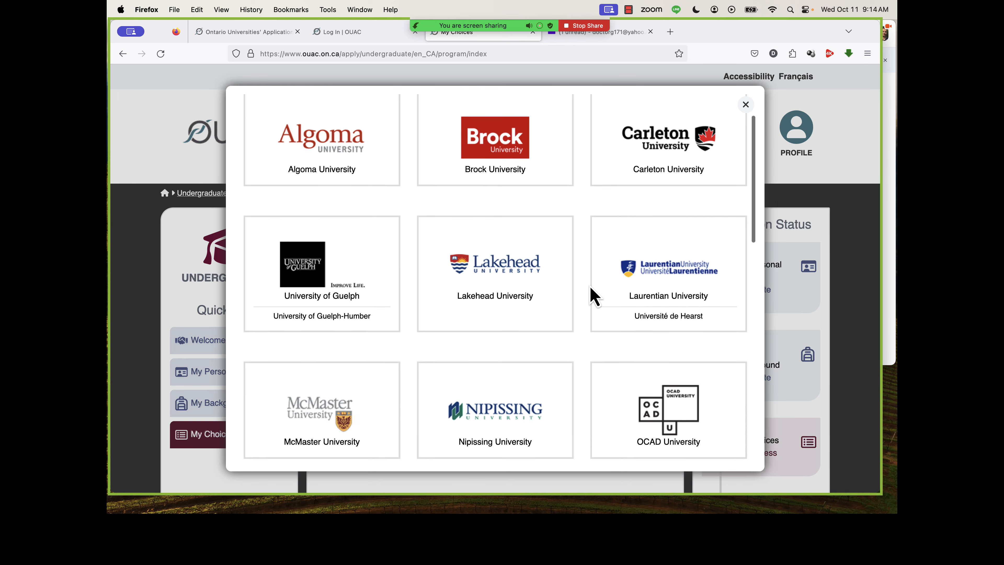
scroll(591, 293, down, 5)
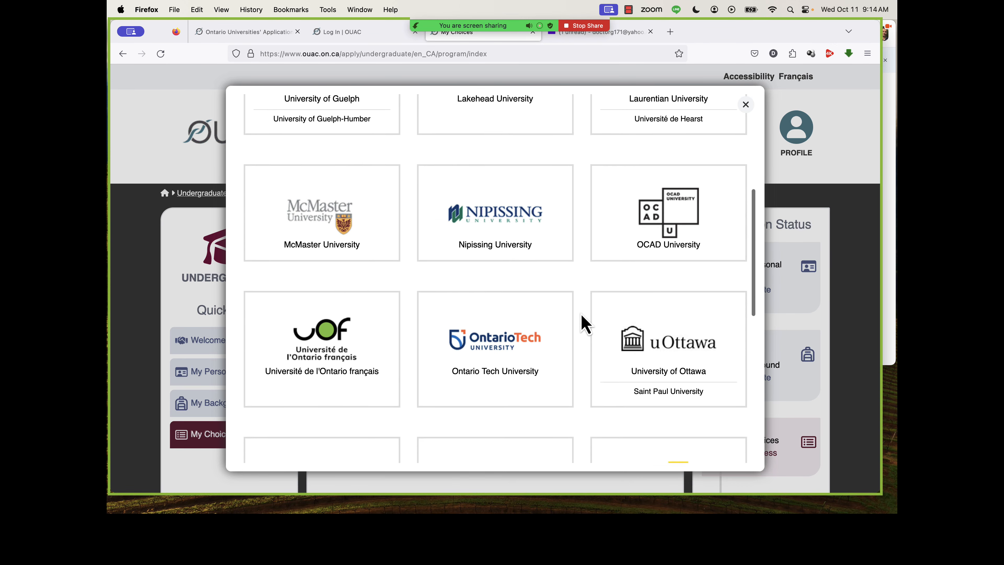
scroll(585, 322, down, 2)
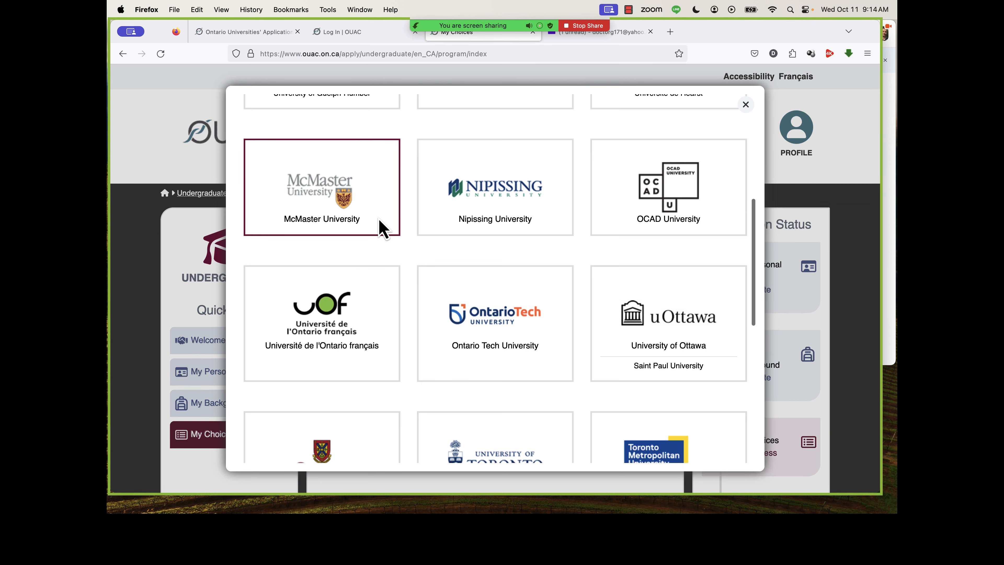
scroll(411, 297, down, 3)
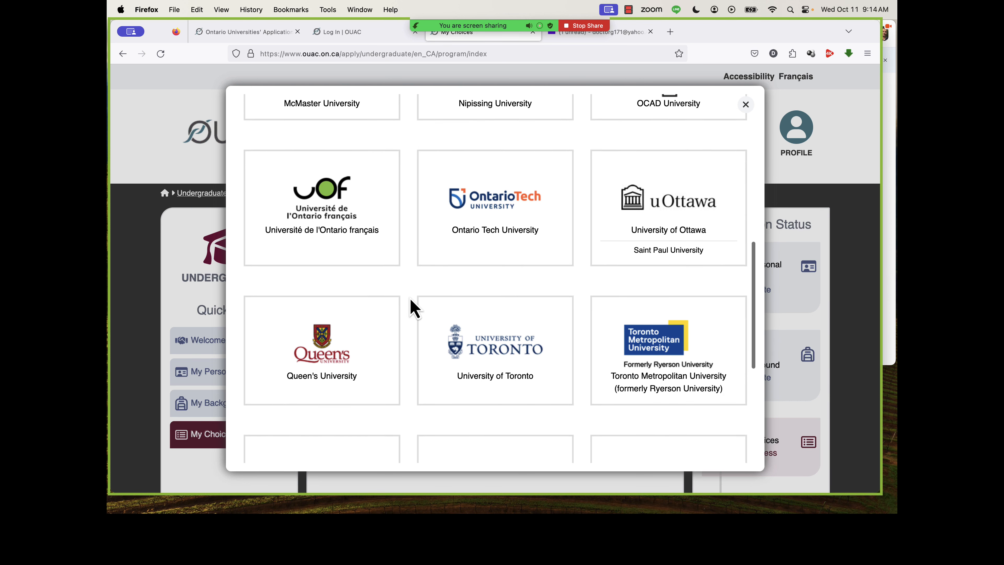
scroll(414, 309, down, 6)
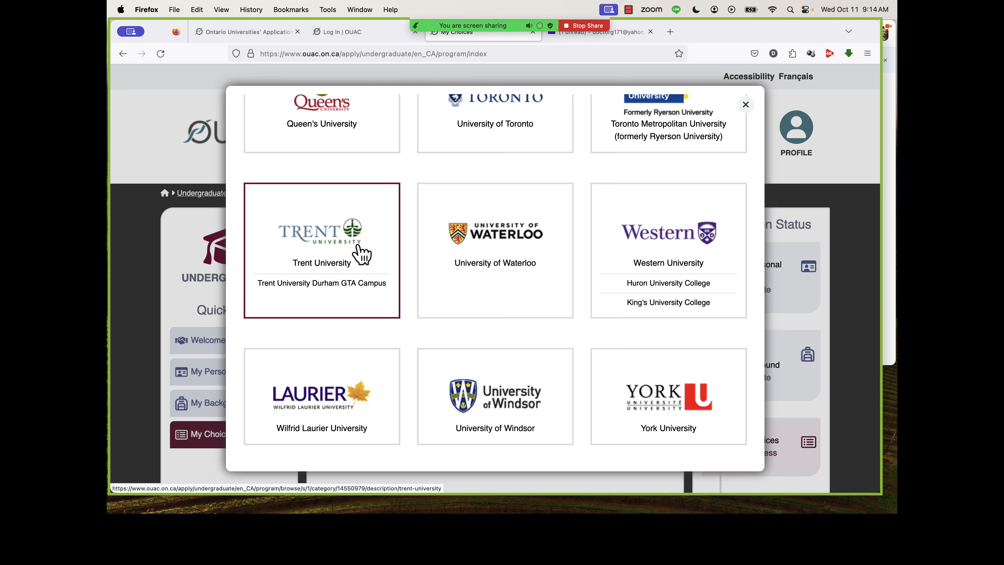
click(360, 254)
Read through the Trent University campus and ESL pathway information and continue to the previous university history.
scroll(462, 273, down, 2)
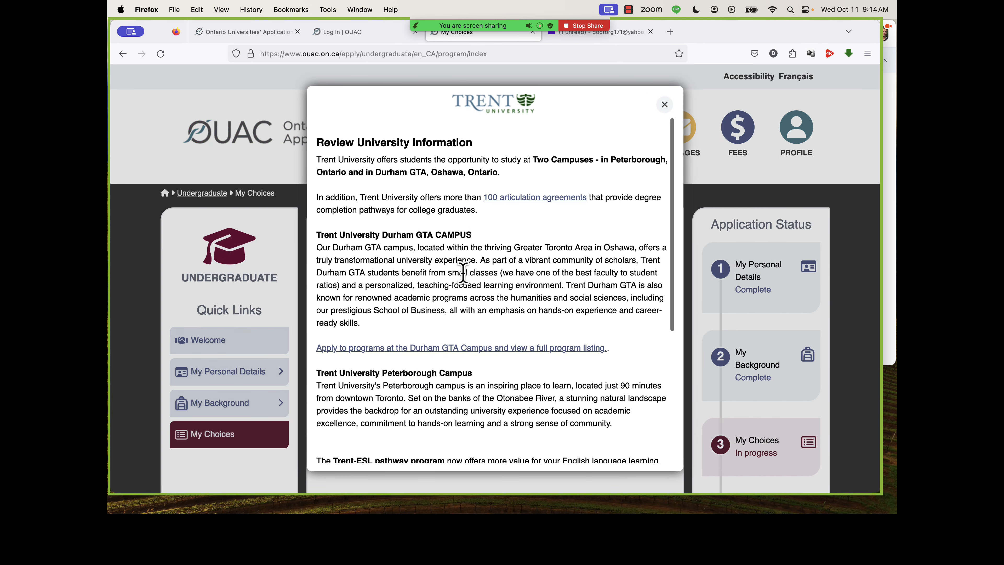
scroll(462, 273, down, 5)
scroll(458, 269, up, 5)
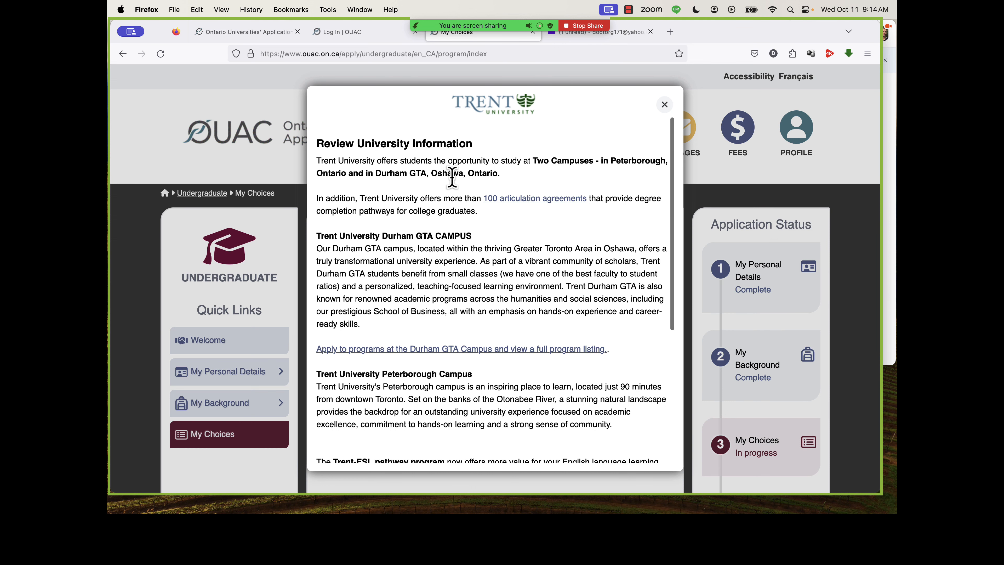
scroll(457, 315, down, 3)
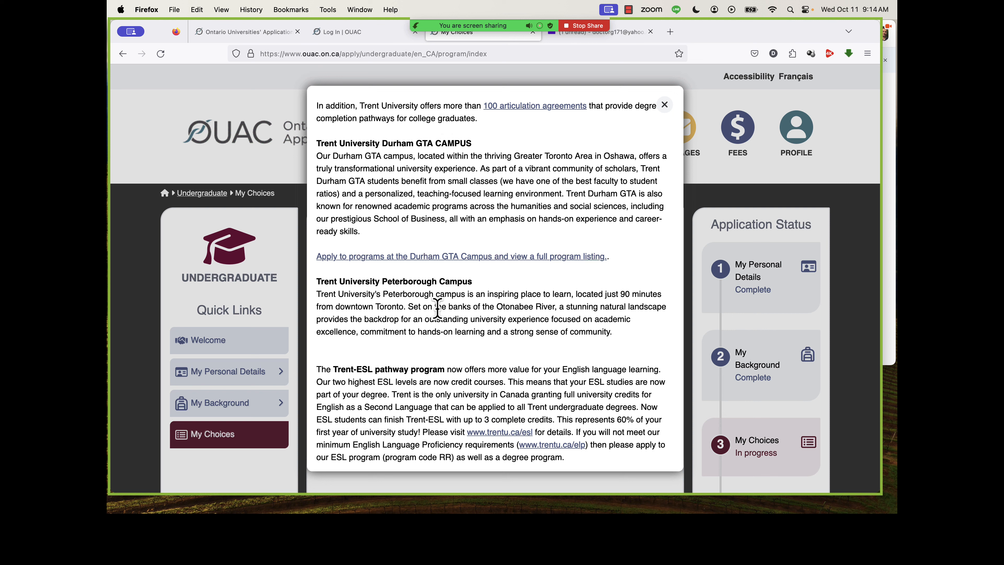
scroll(441, 328, down, 5)
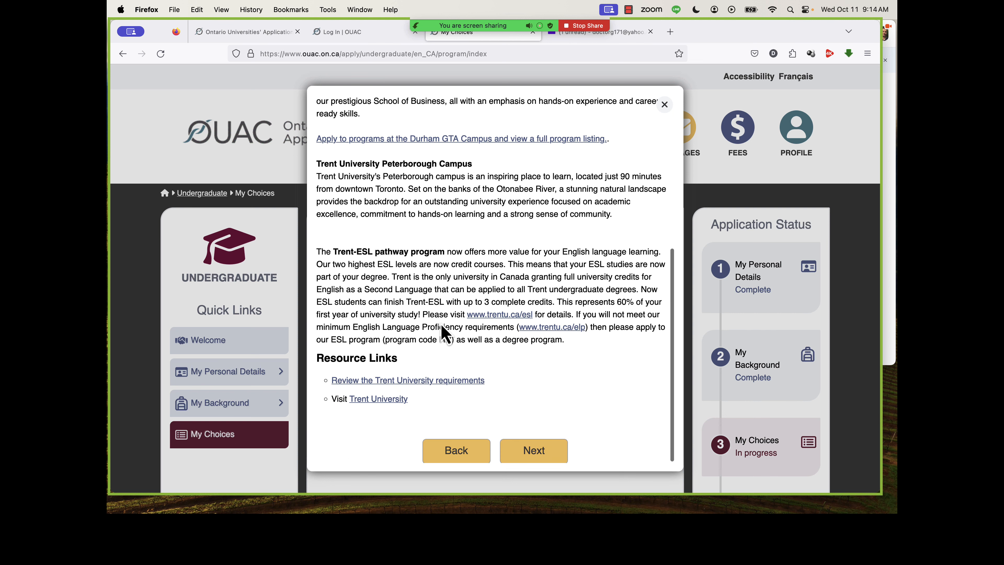
click(534, 450)
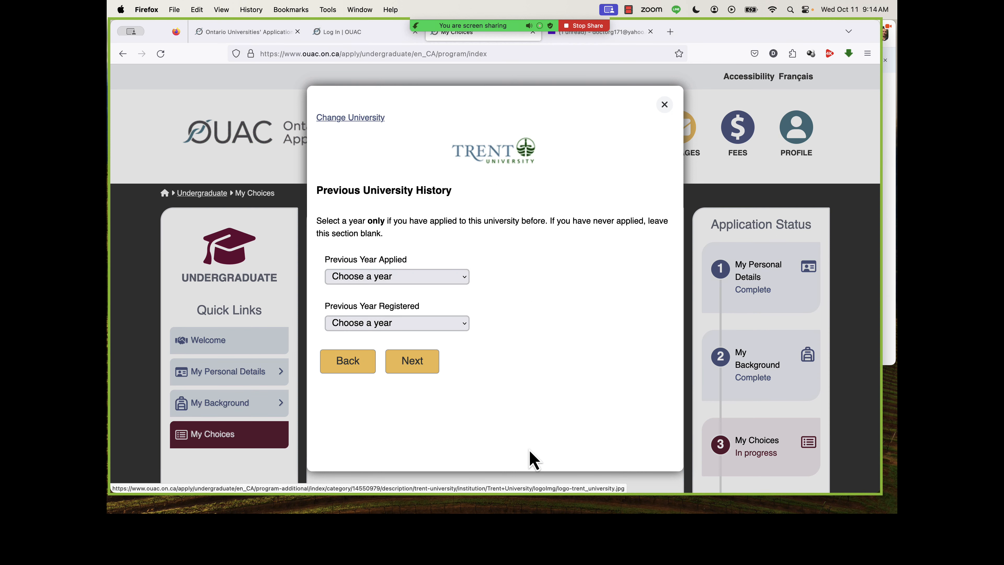
Leave the previous year applied and previous year registered at Trent blank and continue to the program list.
click(426, 279)
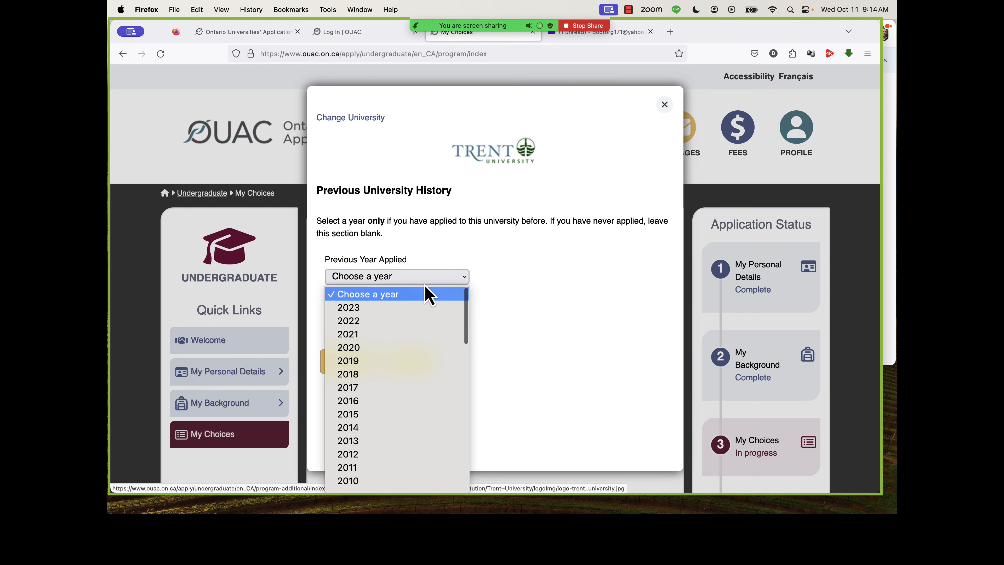
click(512, 298)
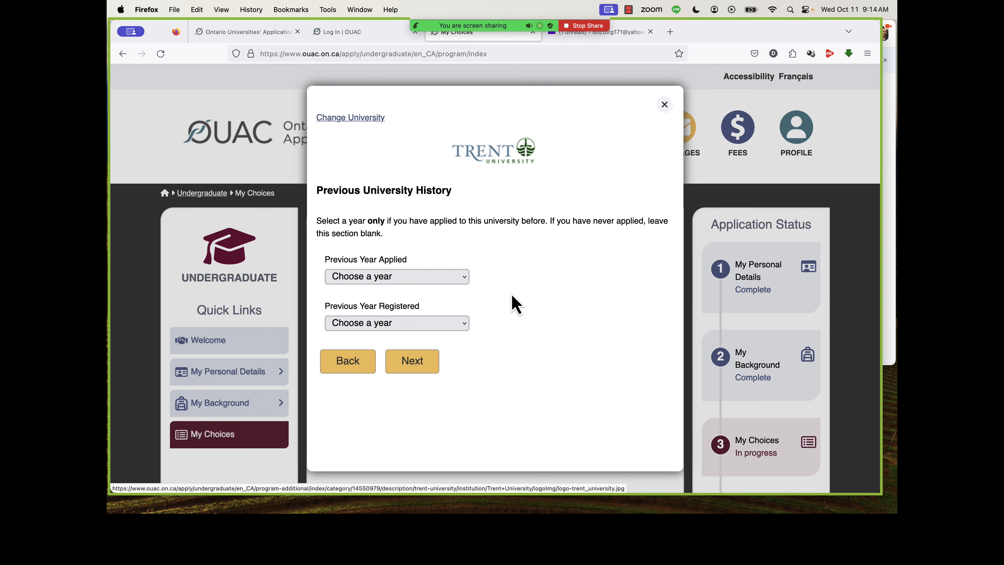
click(446, 326)
click(512, 321)
drag(640, 222, 646, 242)
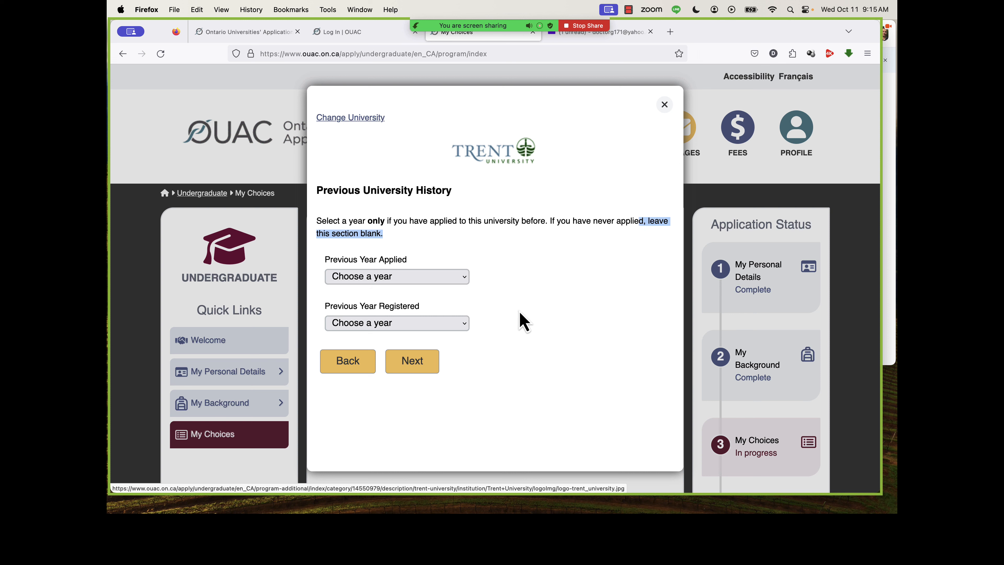
click(411, 370)
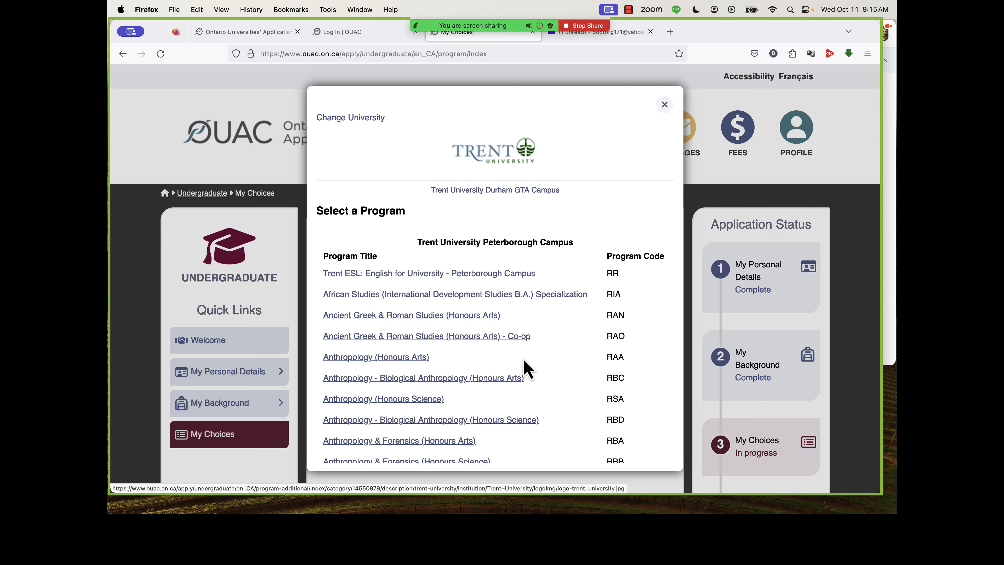
Choose Psychology - Behavioural and Cognitive Neuroscience (Honours Arts) from Trent's program list and review its program details.
scroll(616, 423, down, 2)
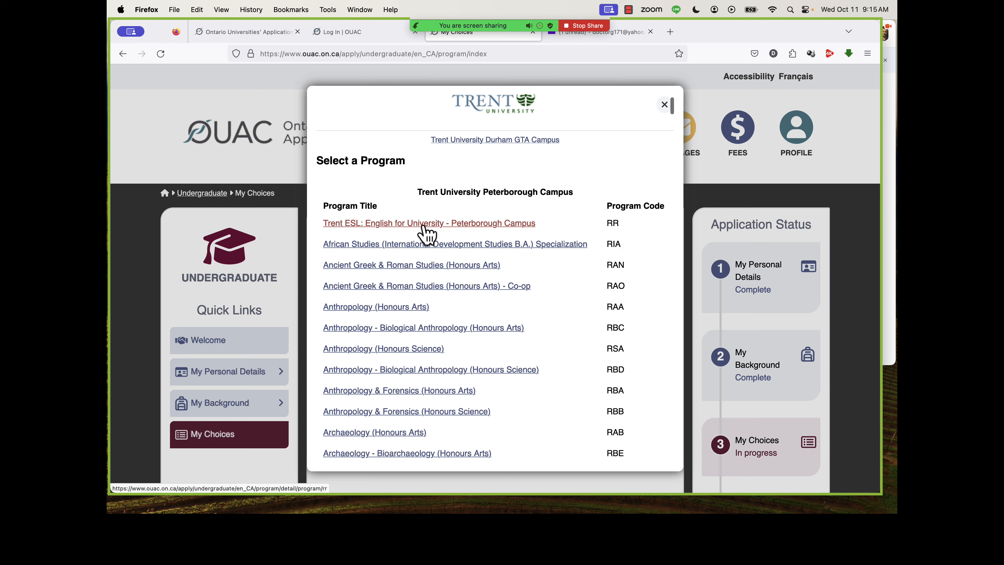
scroll(423, 237, down, 1)
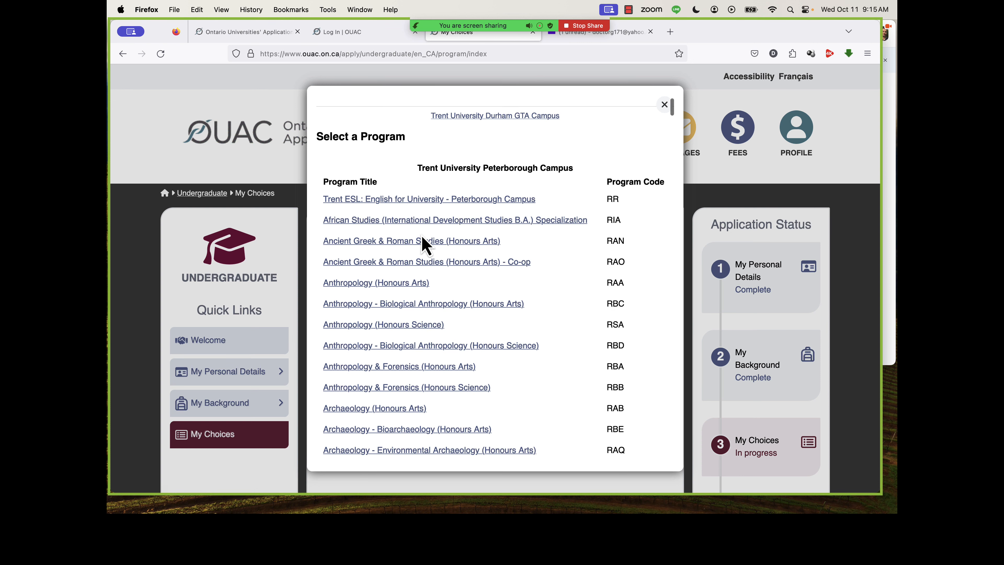
scroll(420, 230, down, 10)
click(409, 174)
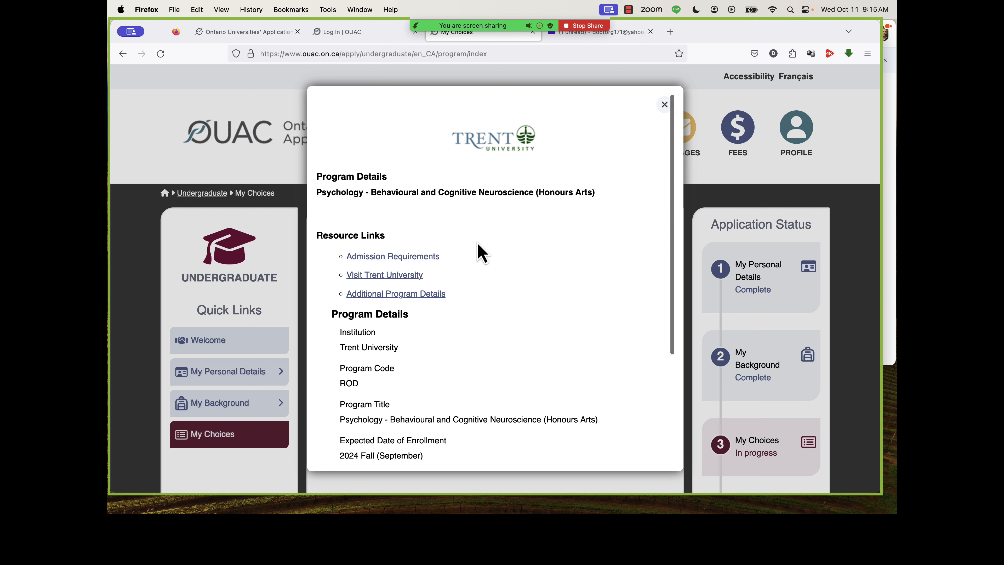
scroll(481, 253, down, 3)
scroll(481, 254, down, 3)
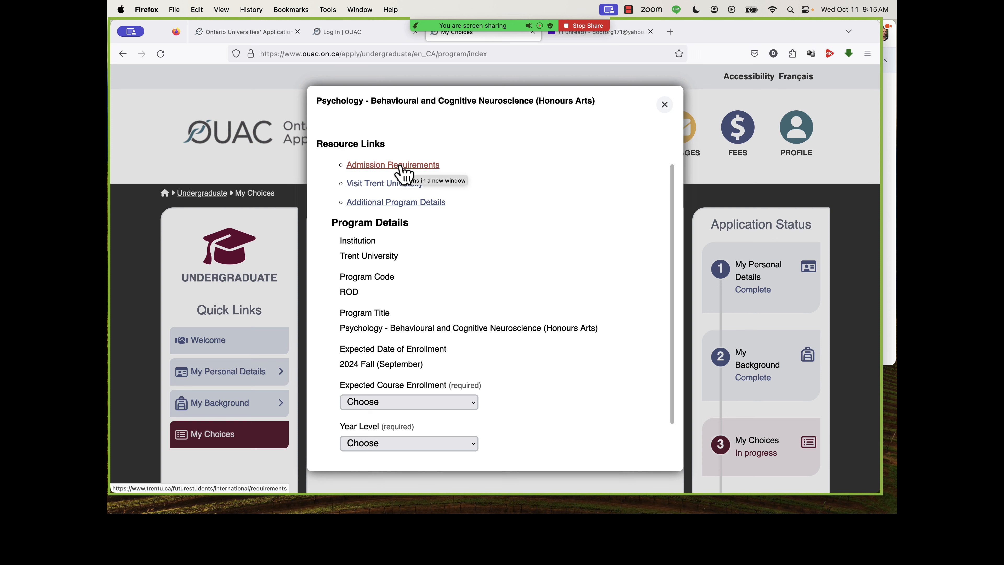
scroll(390, 265, down, 3)
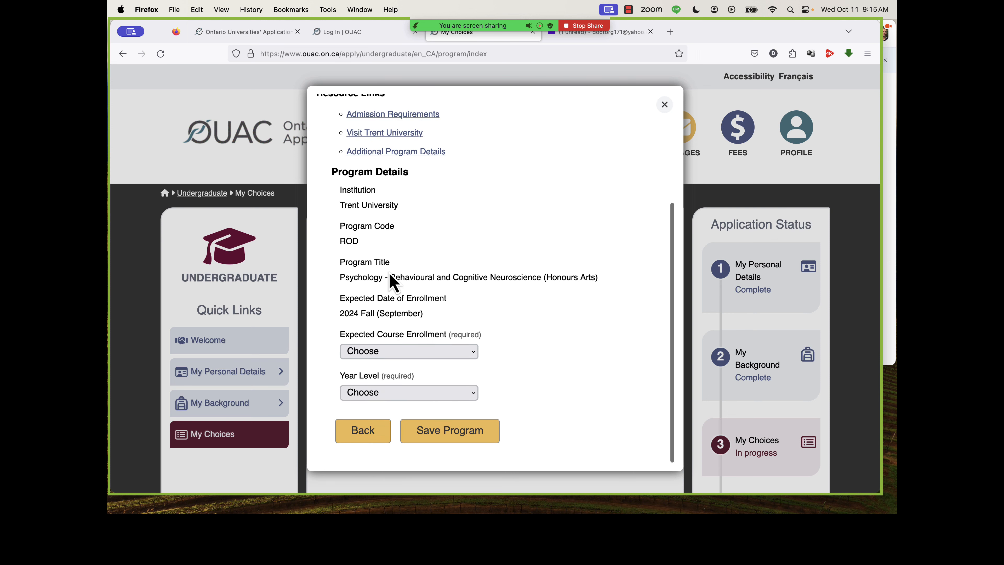
scroll(408, 312, down, 2)
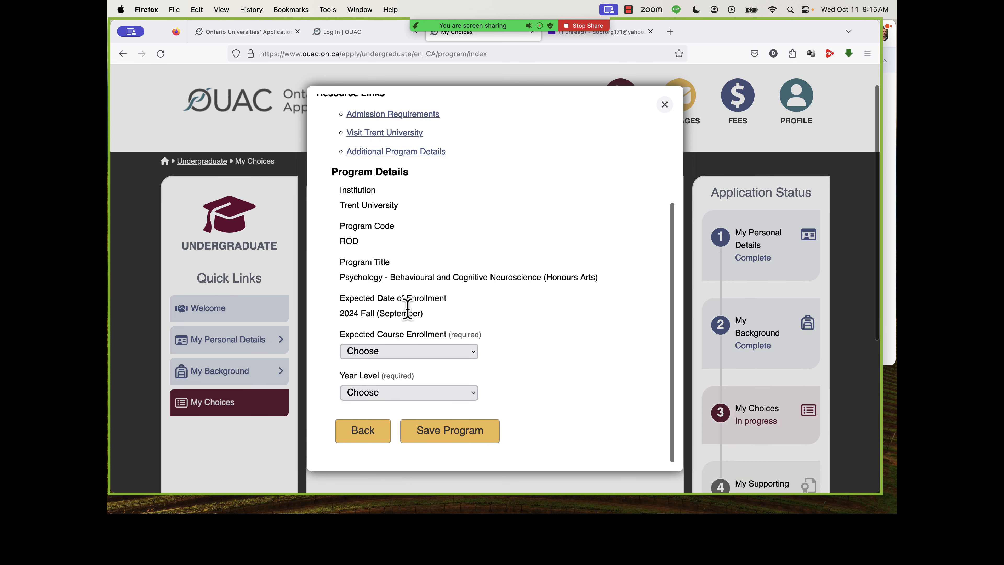
Set the Trent psychology program's expected course enrollment to Full-Time and year level to First Year, and save the program.
click(405, 353)
click(404, 370)
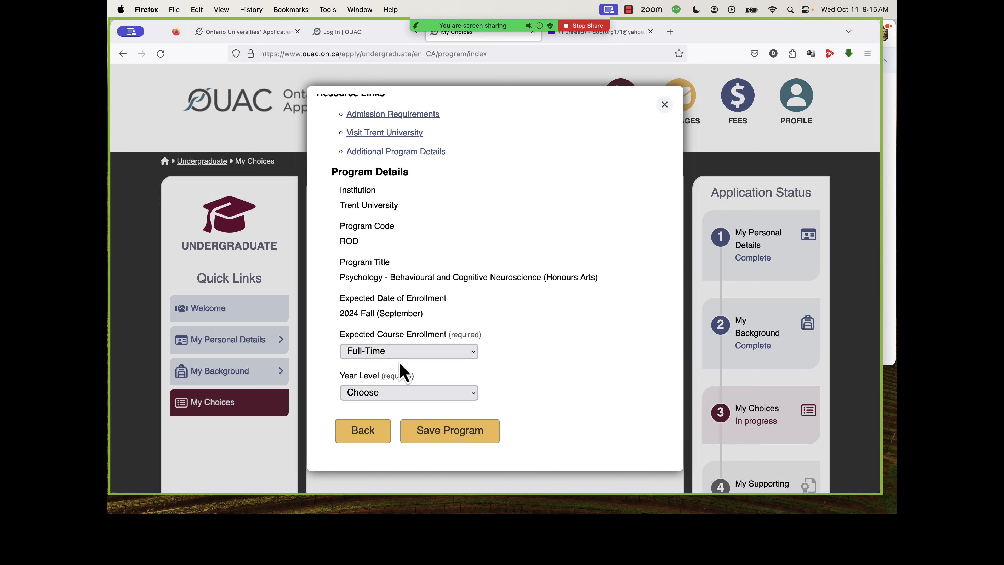
click(397, 392)
click(397, 405)
scroll(531, 354, down, 2)
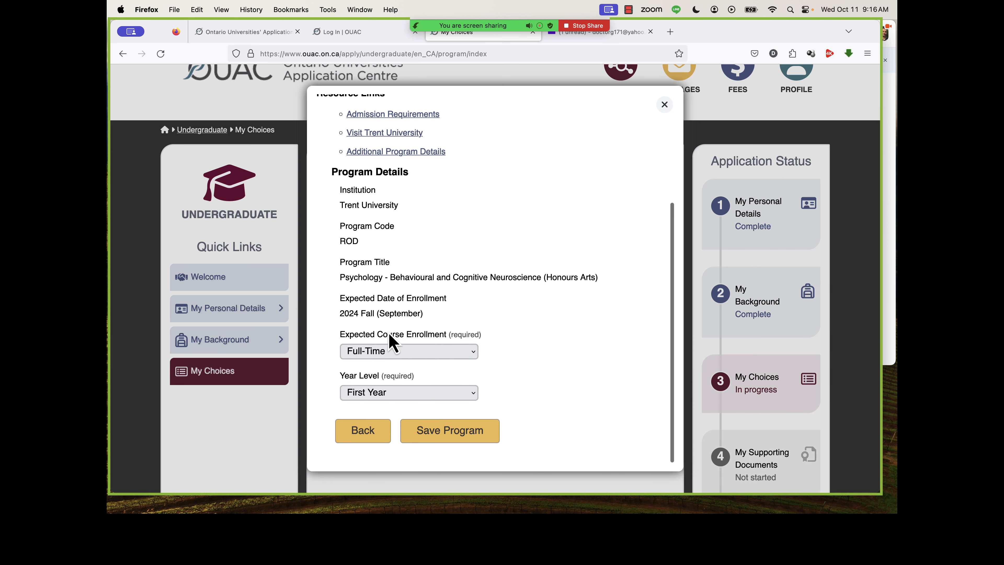
click(434, 433)
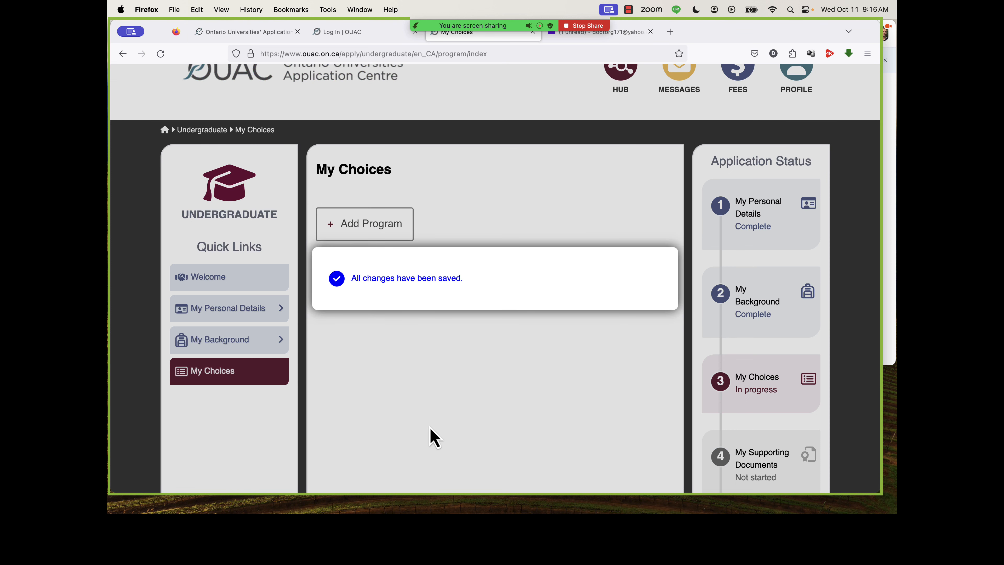
scroll(473, 374, down, 3)
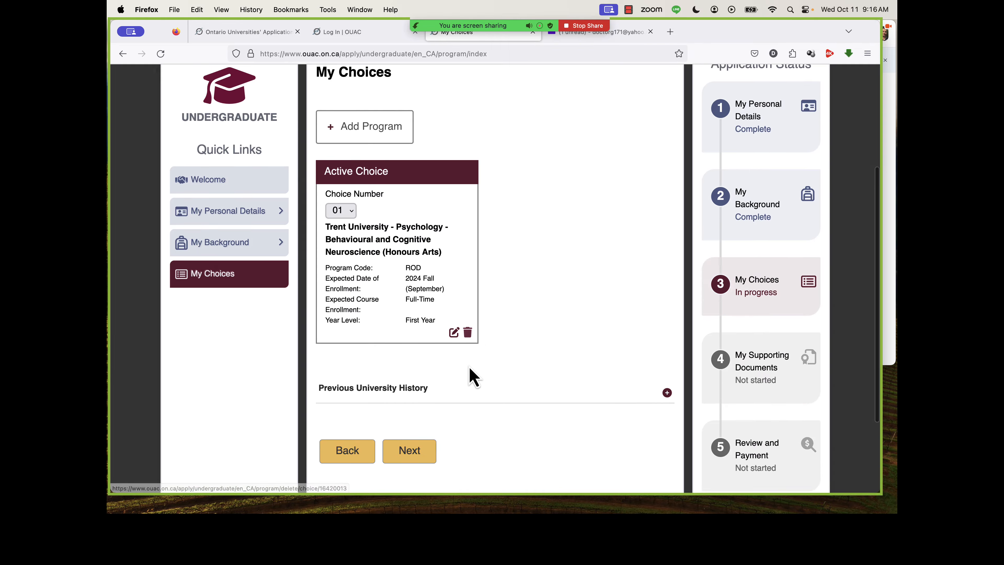
Start adding another program and choose University of Toronto from the list of universities.
scroll(470, 376, up, 5)
click(388, 210)
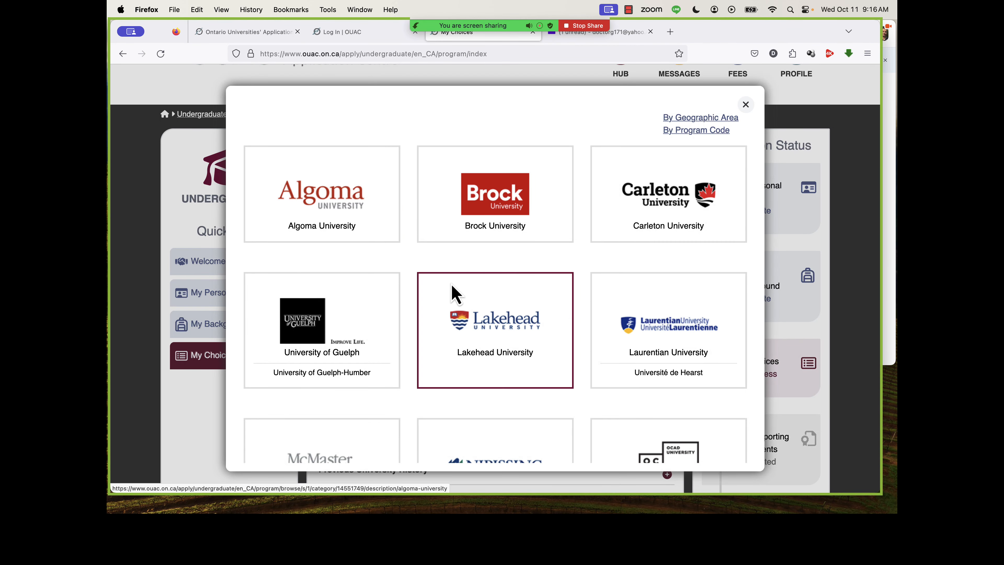
scroll(454, 293, down, 3)
scroll(456, 293, down, 10)
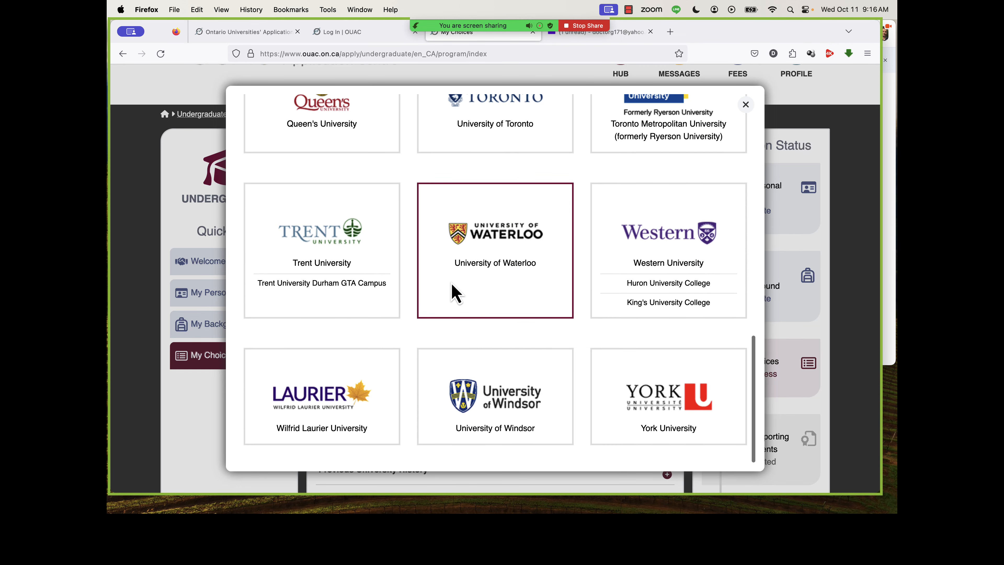
scroll(455, 293, up, 5)
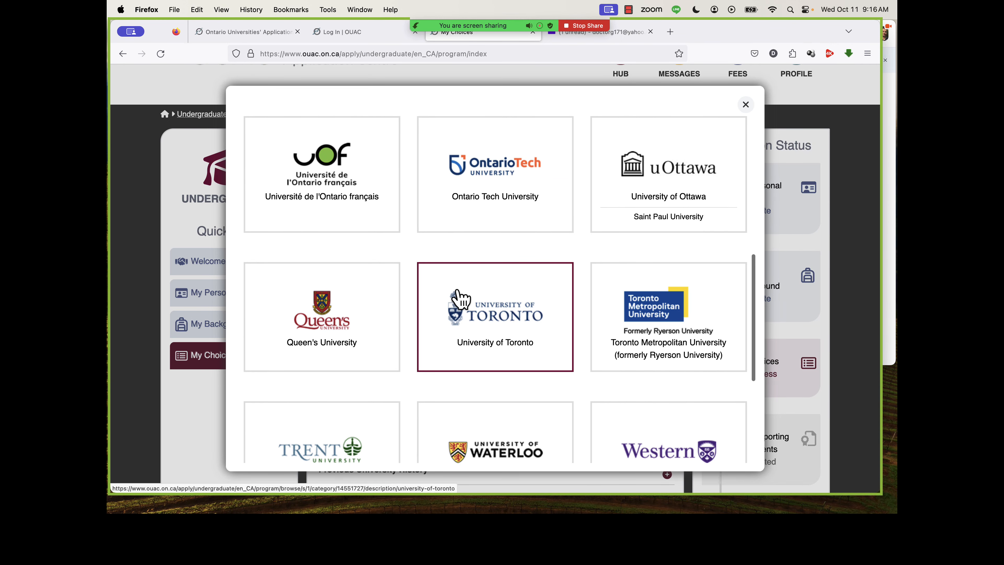
click(458, 292)
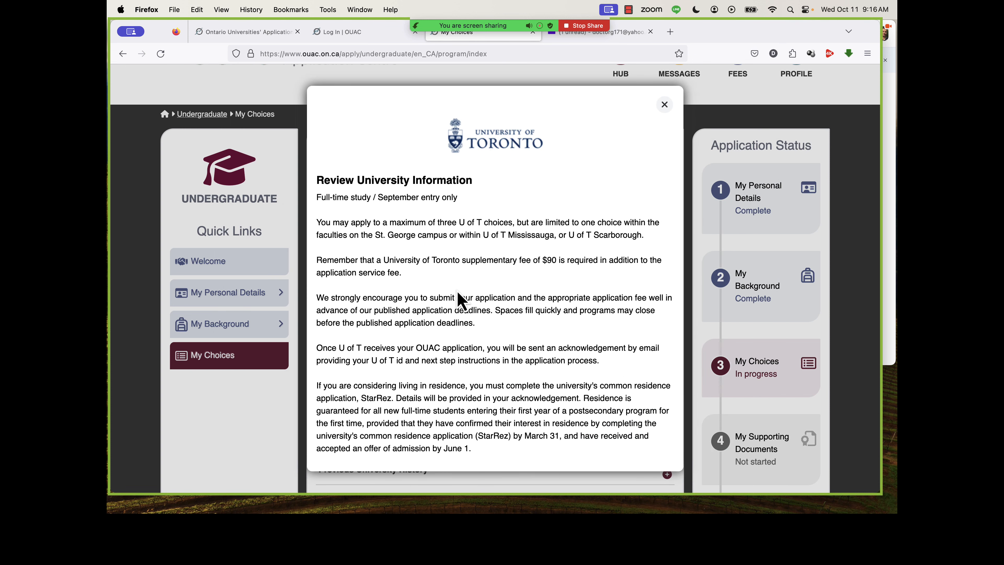
Read through the University of Toronto information and choose Psychology - U of T Mississauga from its program list.
scroll(433, 350, down, 2)
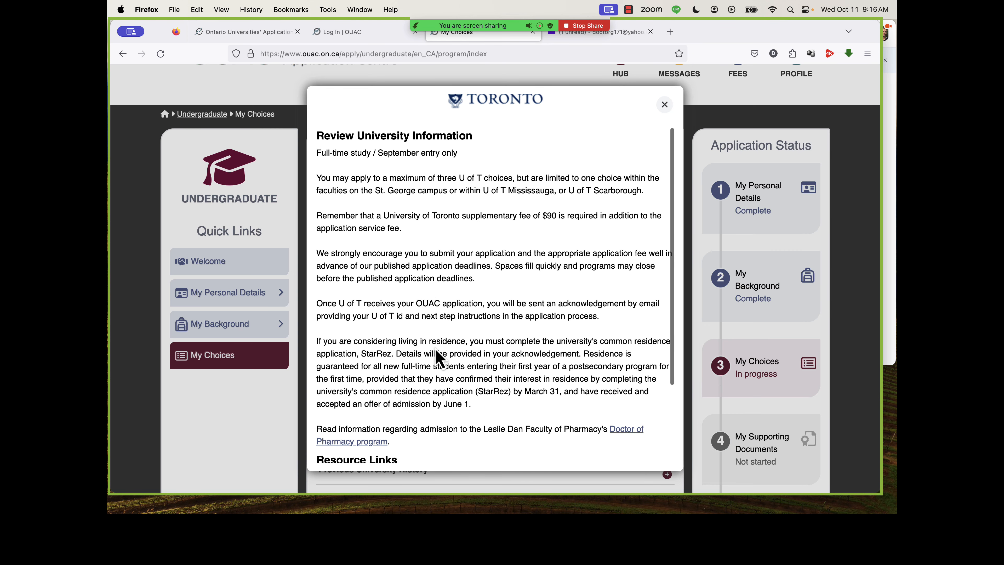
scroll(437, 358, down, 5)
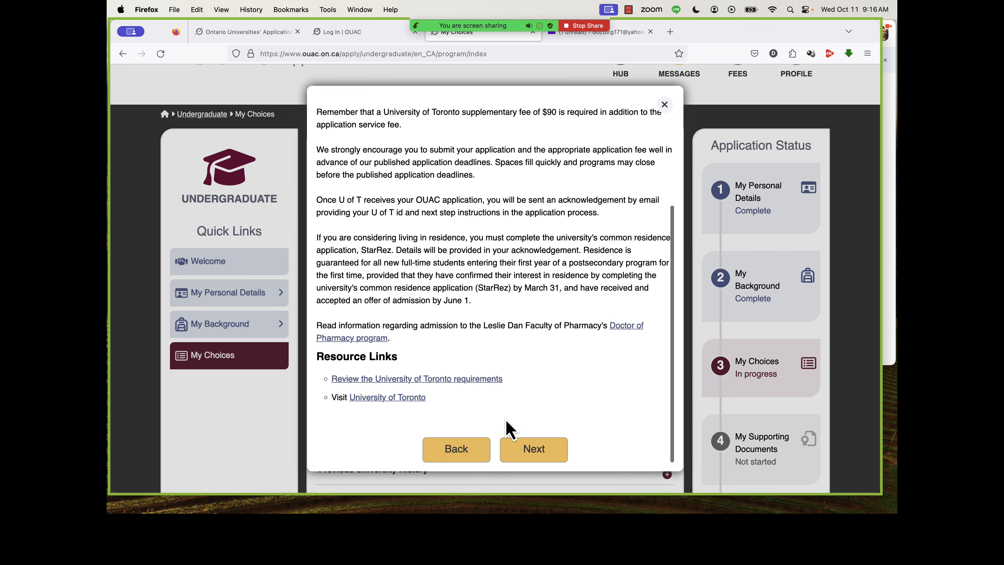
click(534, 449)
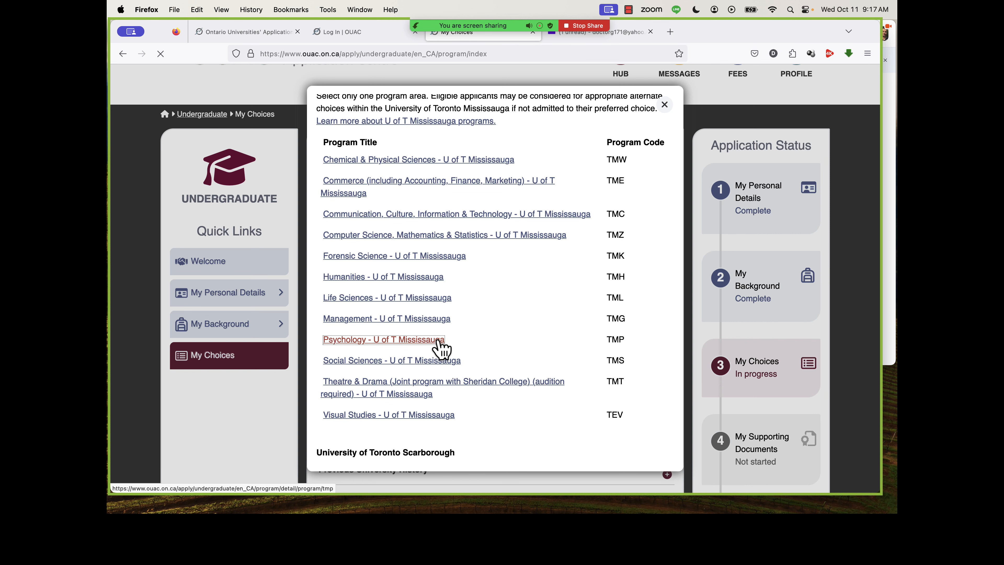
click(438, 341)
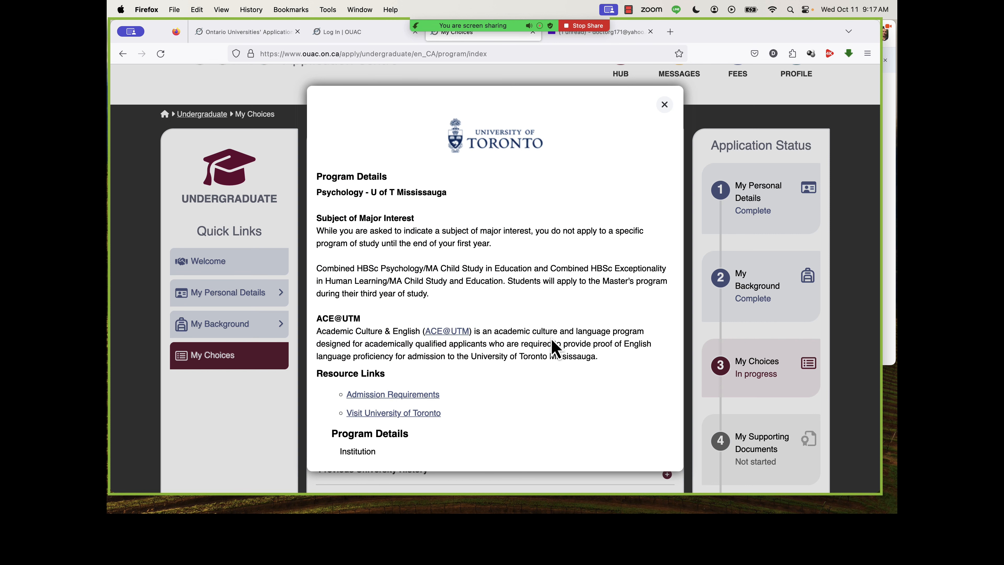
Set the subject of major interest to Psychology and the year level to First Year, and save the program.
scroll(555, 348, down, 10)
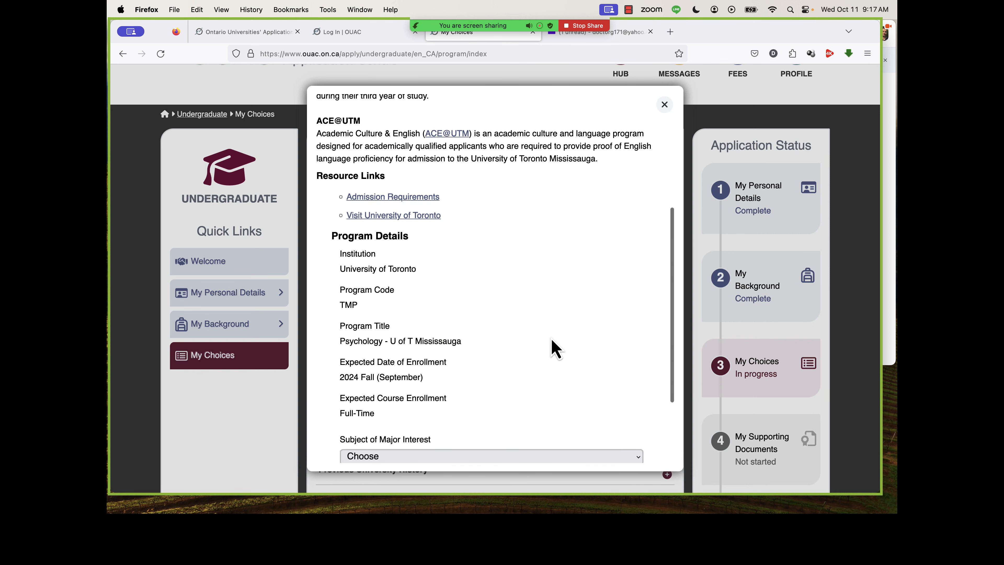
click(435, 353)
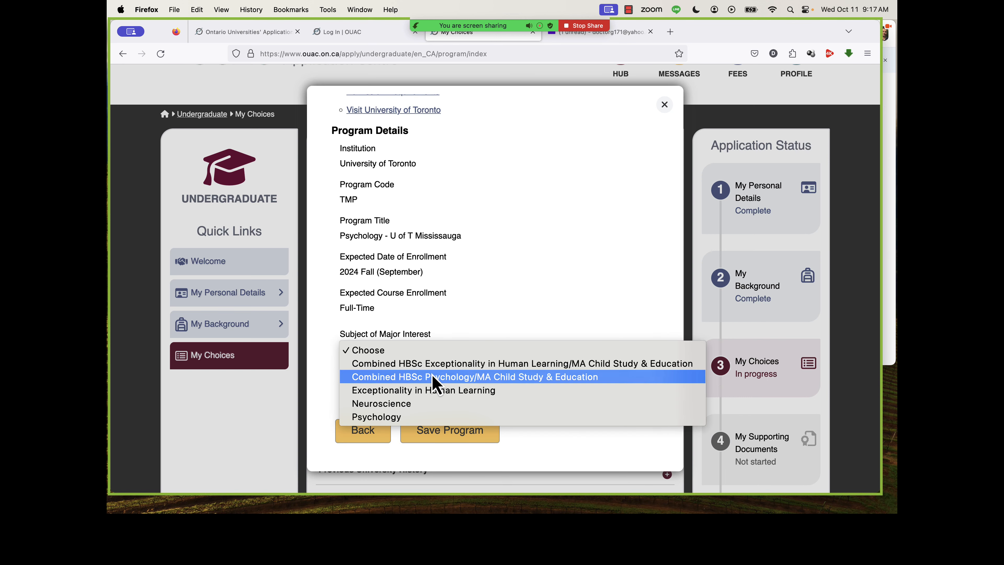
click(423, 417)
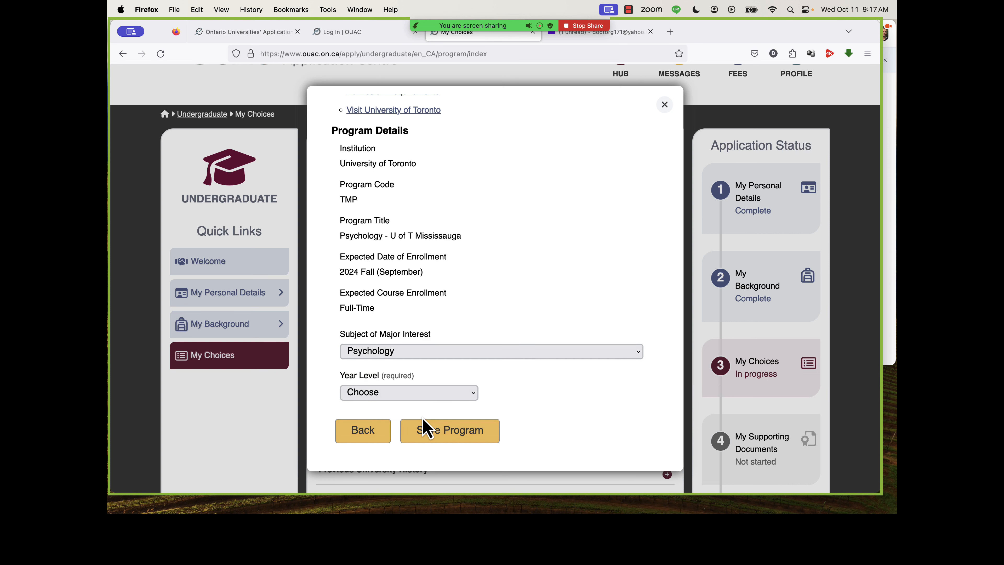
click(411, 394)
click(411, 405)
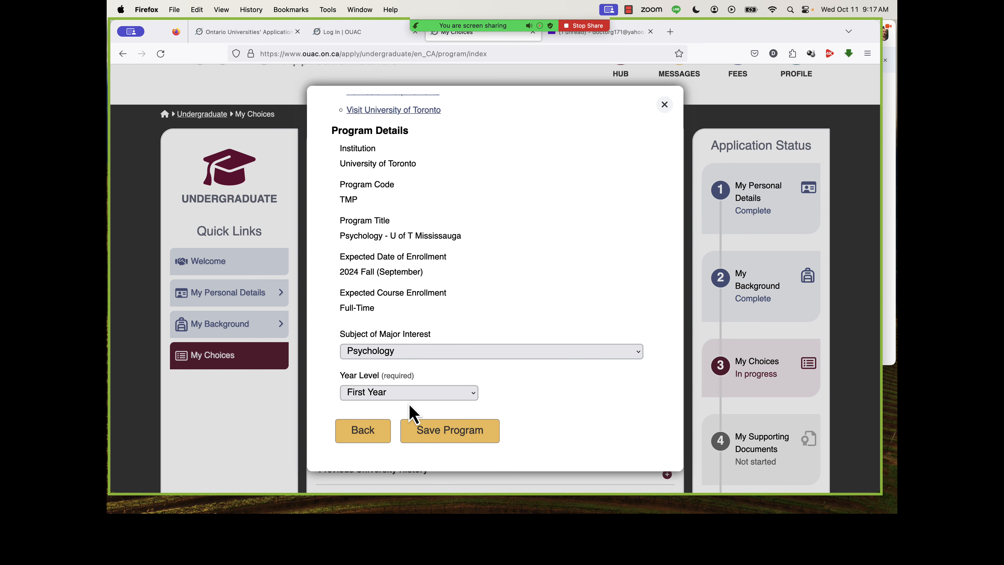
click(433, 435)
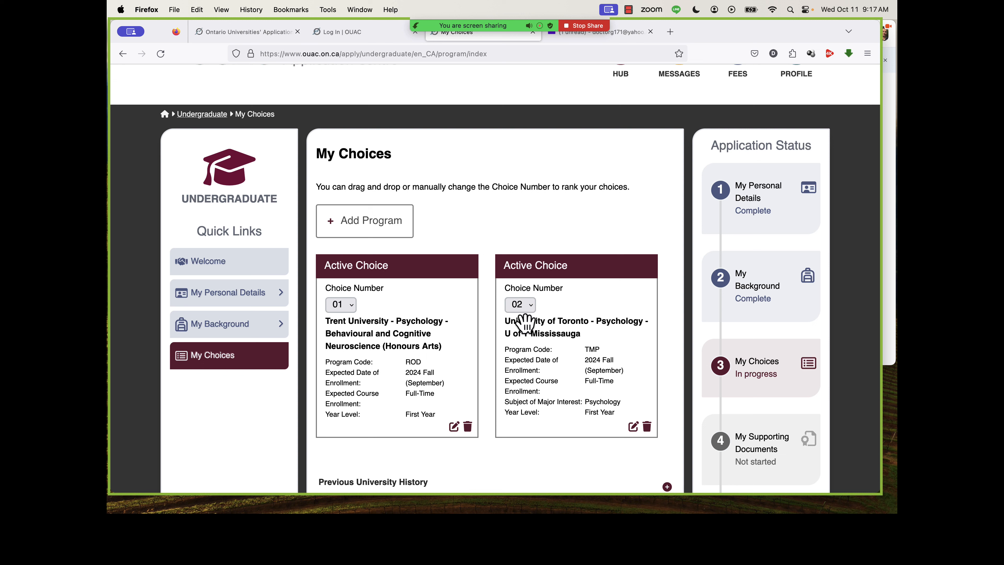
Check the ranking options for the two program choices, keep their order, and continue to the supporting documents.
click(521, 310)
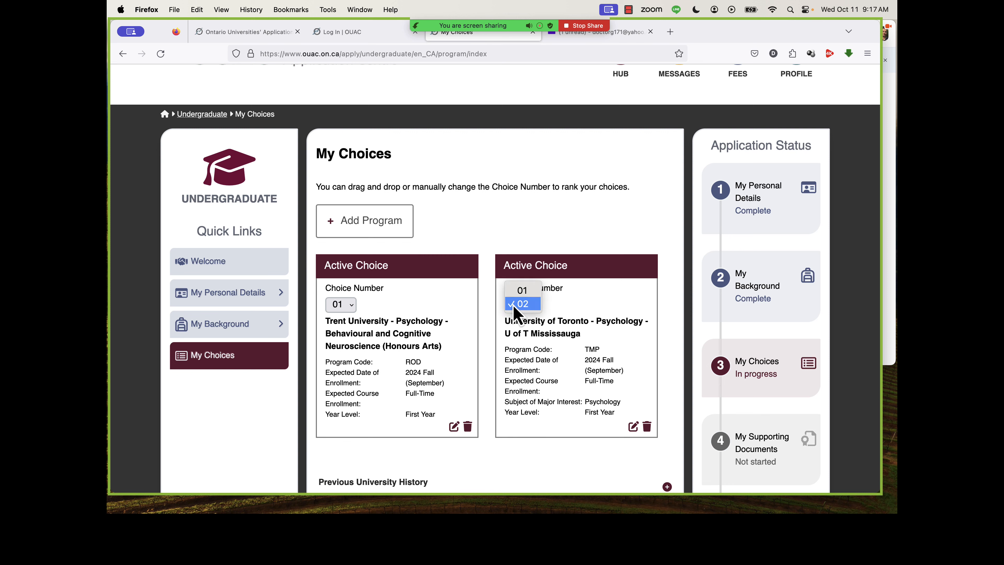
click(499, 330)
scroll(502, 329, down, 1)
scroll(501, 328, down, 3)
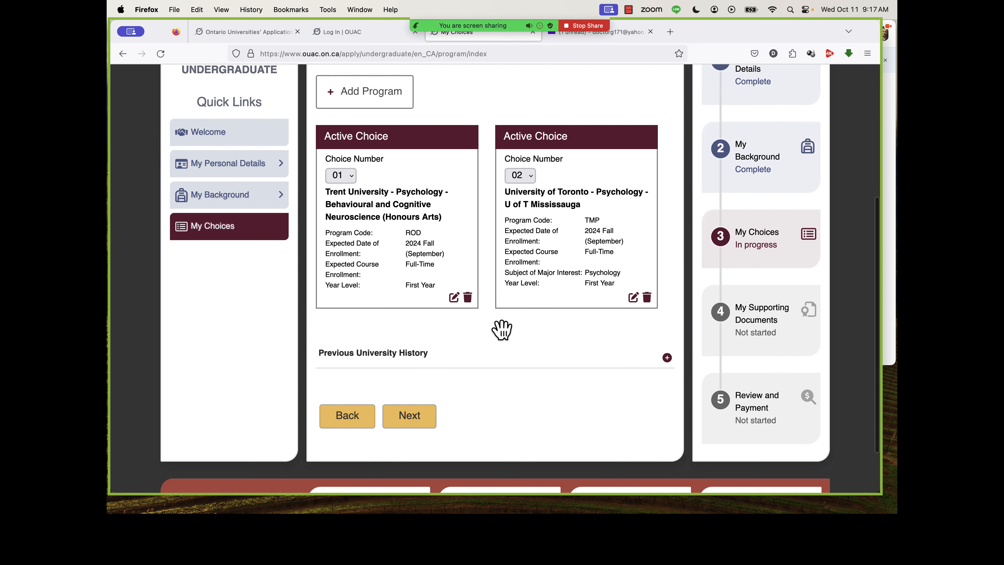
scroll(502, 329, up, 3)
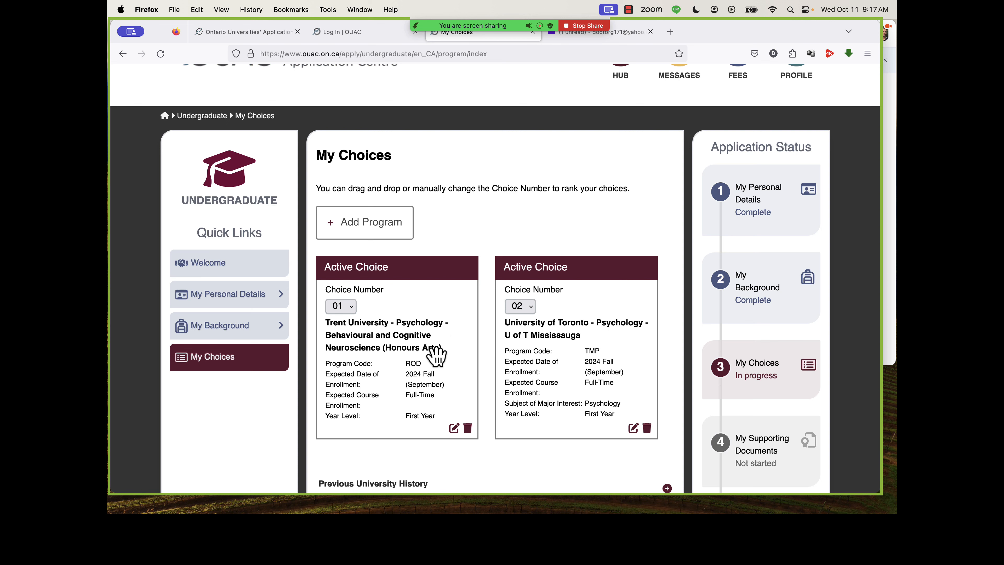
scroll(489, 375, down, 3)
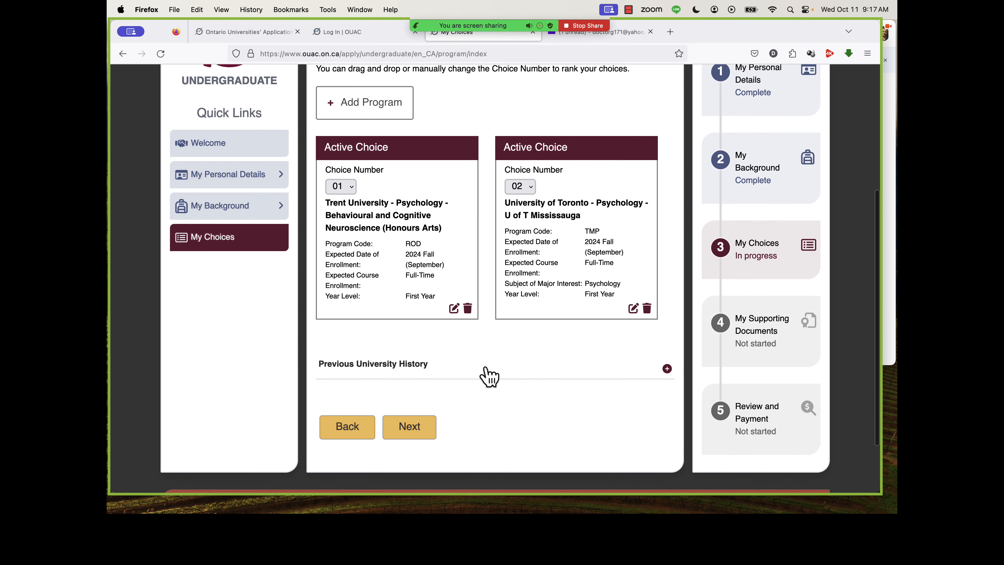
click(430, 431)
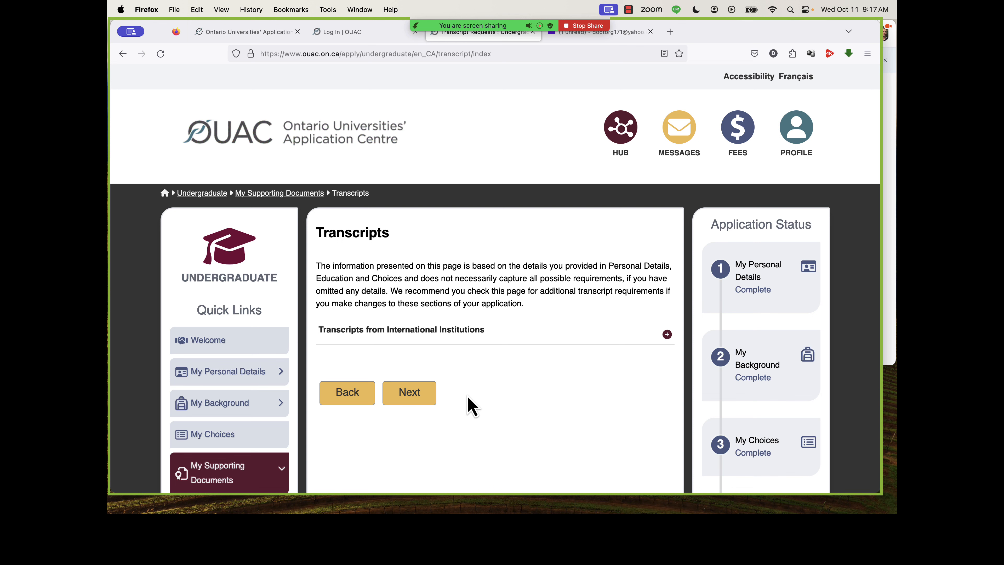
Expand and read the Transcripts from International Institutions information, and continue to the document upload.
click(666, 334)
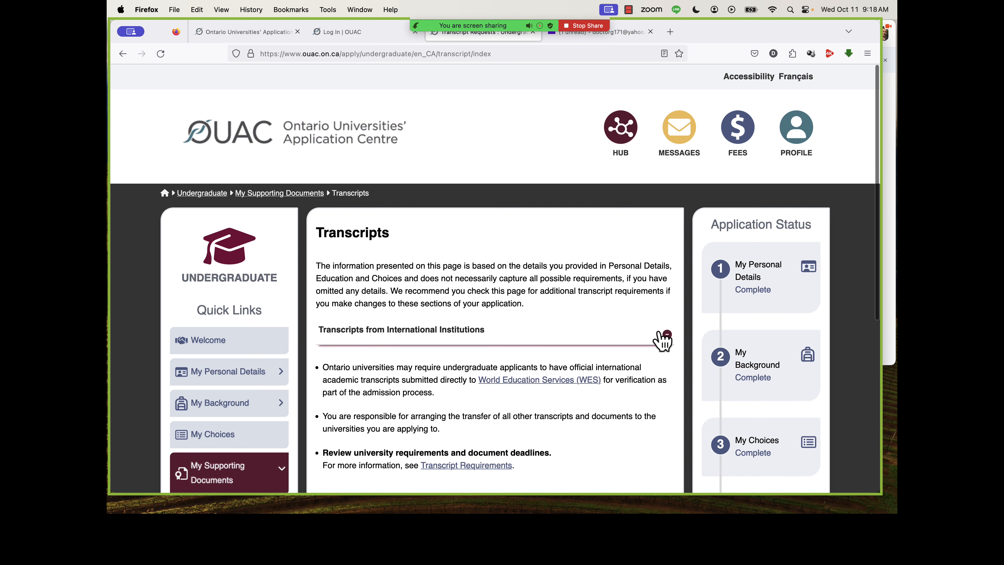
scroll(548, 364, down, 5)
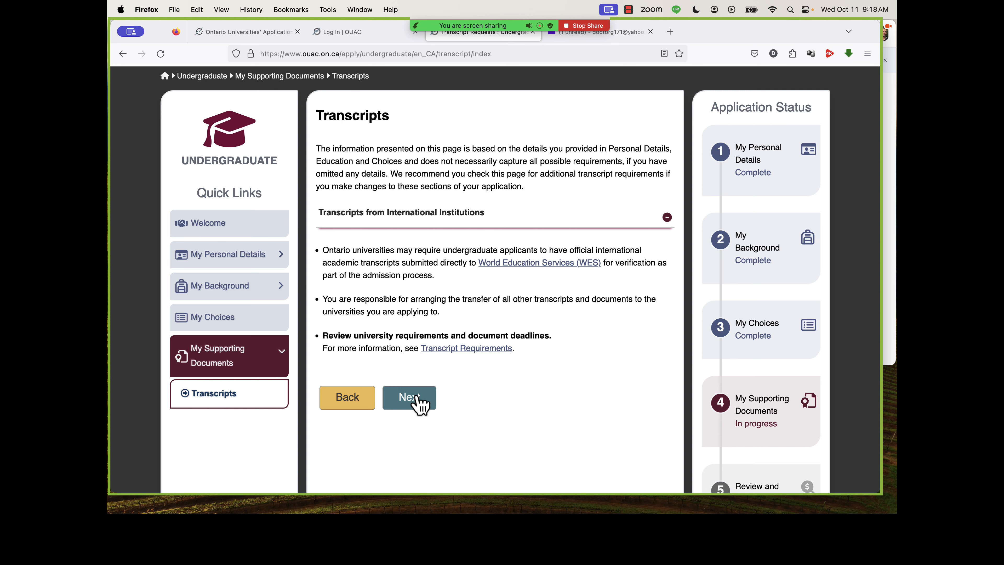
click(419, 401)
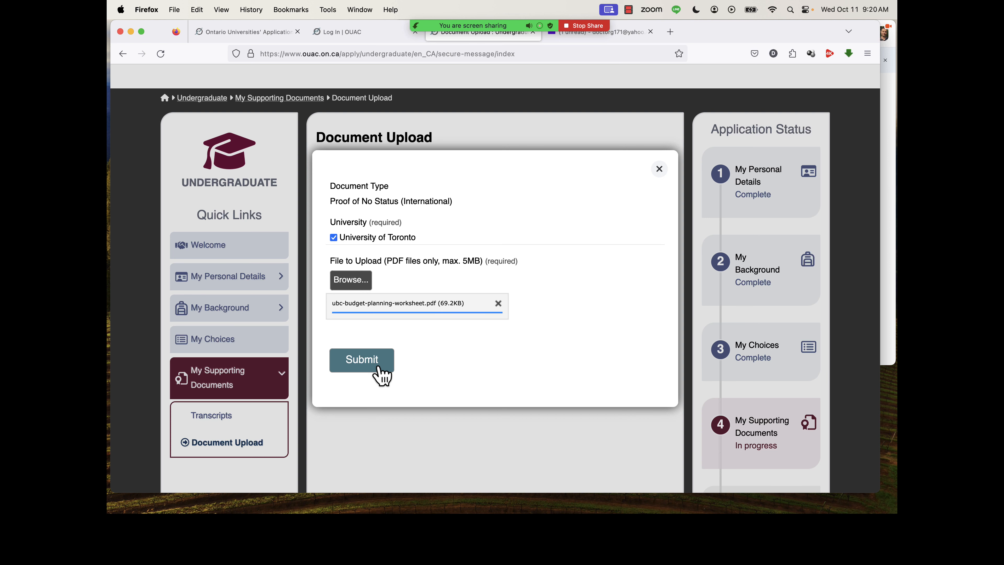
Submit ubc-budget-planning-worksheet.pdf as Proof of No Status (International) for the University of Toronto and continue to the application summary.
click(378, 368)
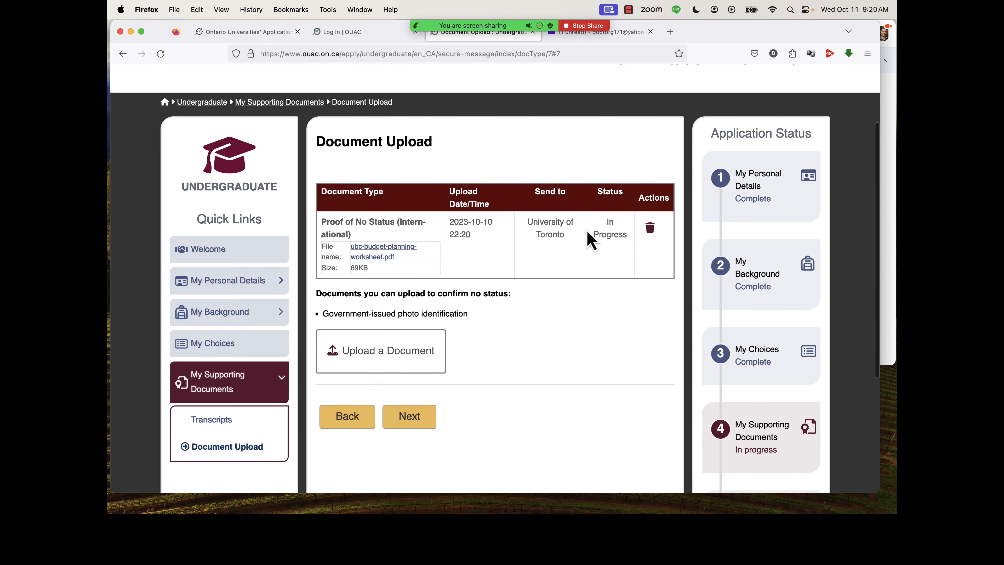
click(409, 422)
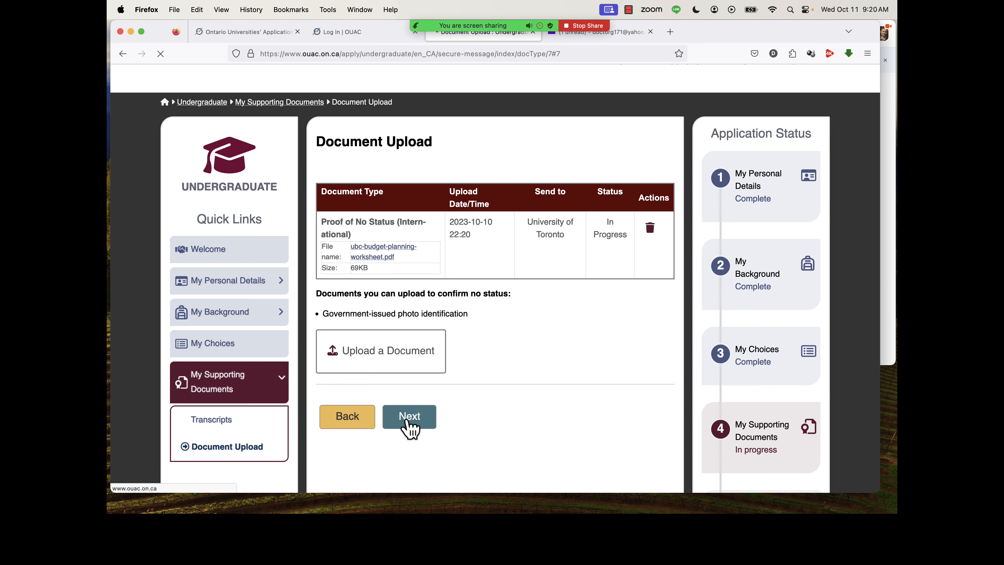
scroll(422, 246, down, 10)
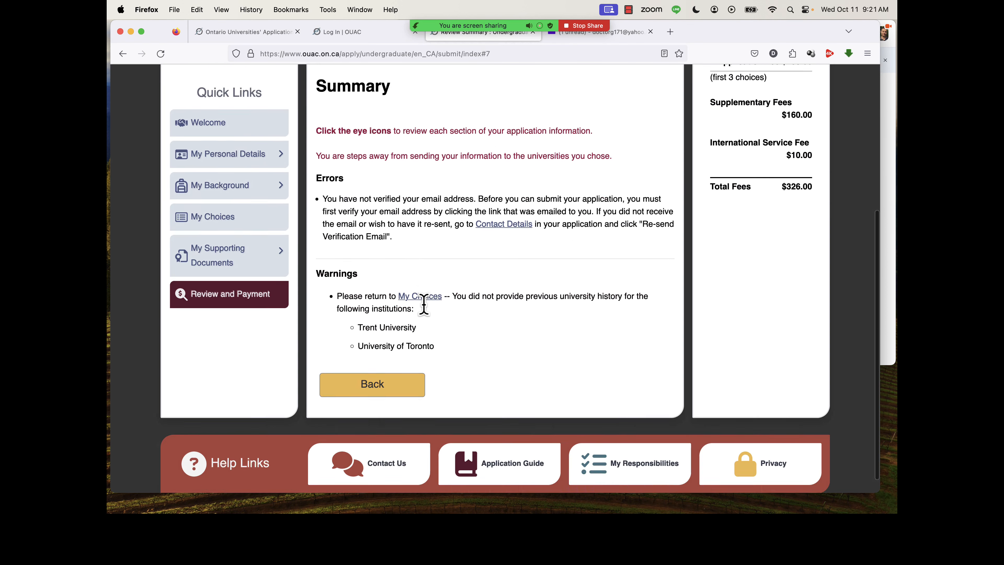
scroll(420, 263, up, 2)
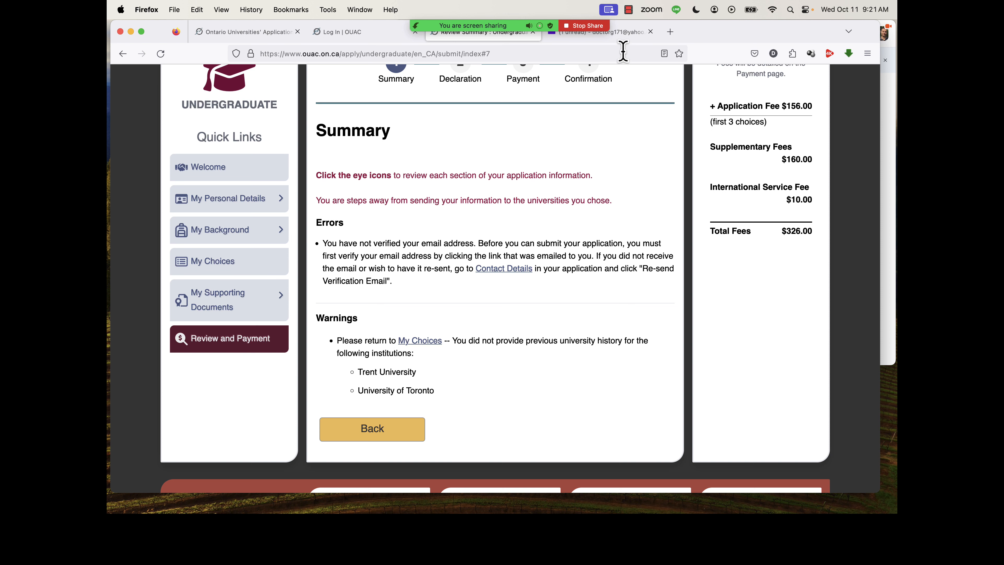
Switch to Yahoo Mail and verify the account's email address through the link in the OUAC verification message.
click(628, 36)
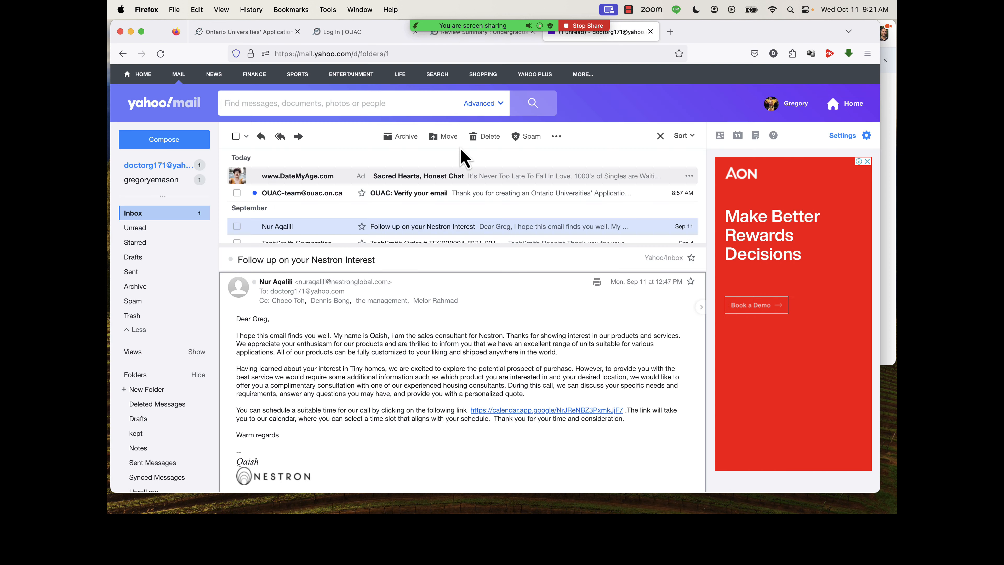
click(396, 193)
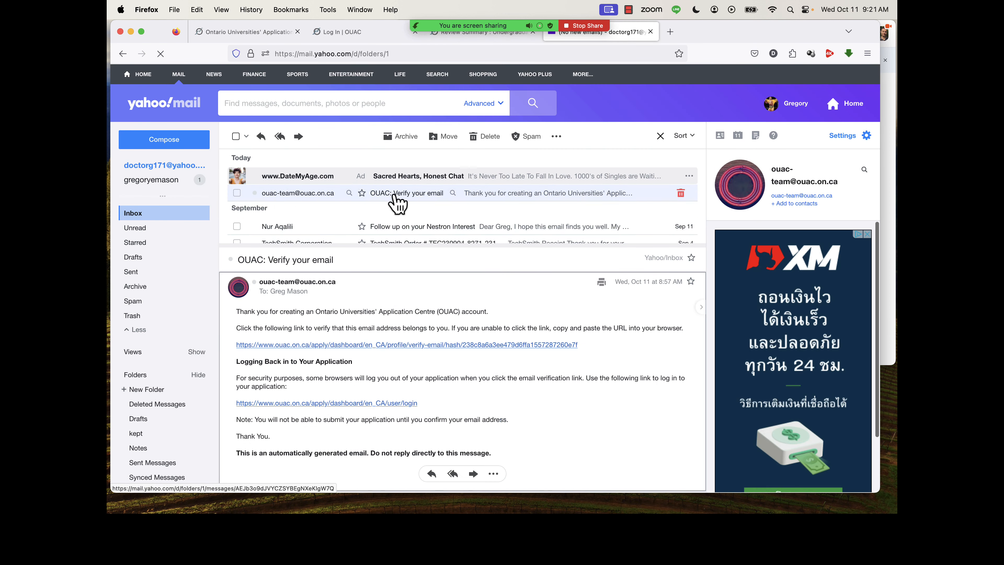
click(318, 347)
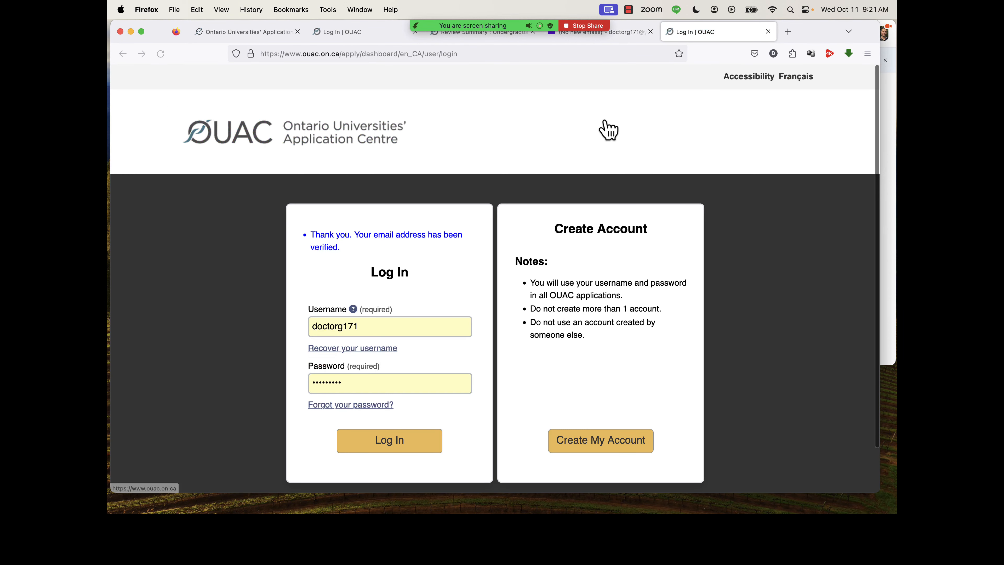
Close the mailbox, log back in to OUAC with the prefilled credentials, and review the undergraduate hub.
click(650, 31)
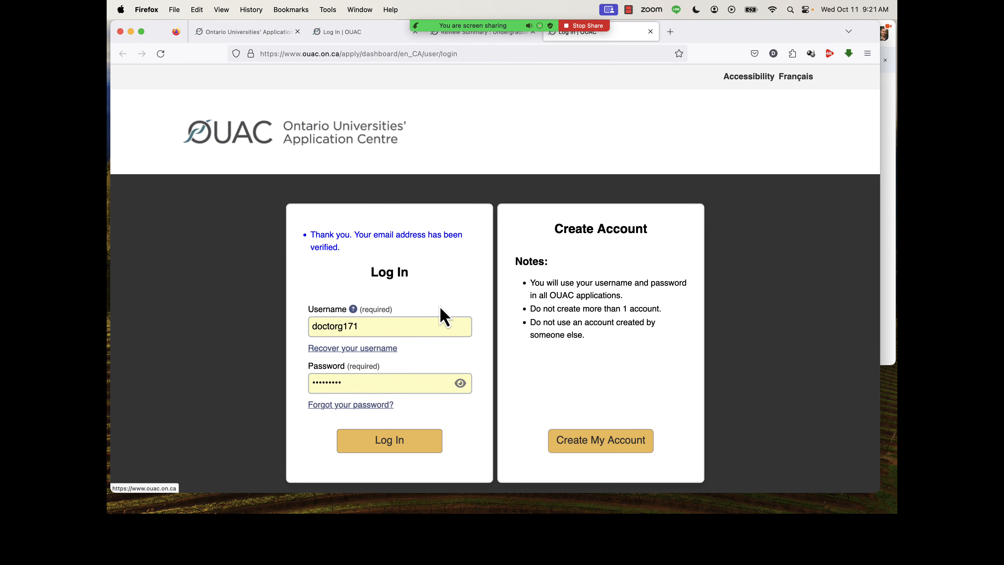
click(404, 442)
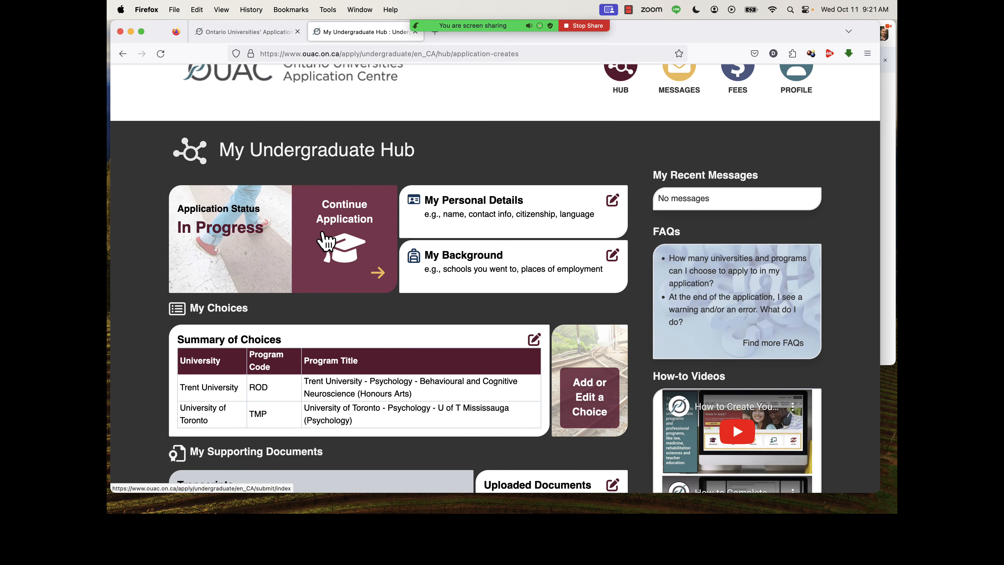
scroll(240, 387, down, 4)
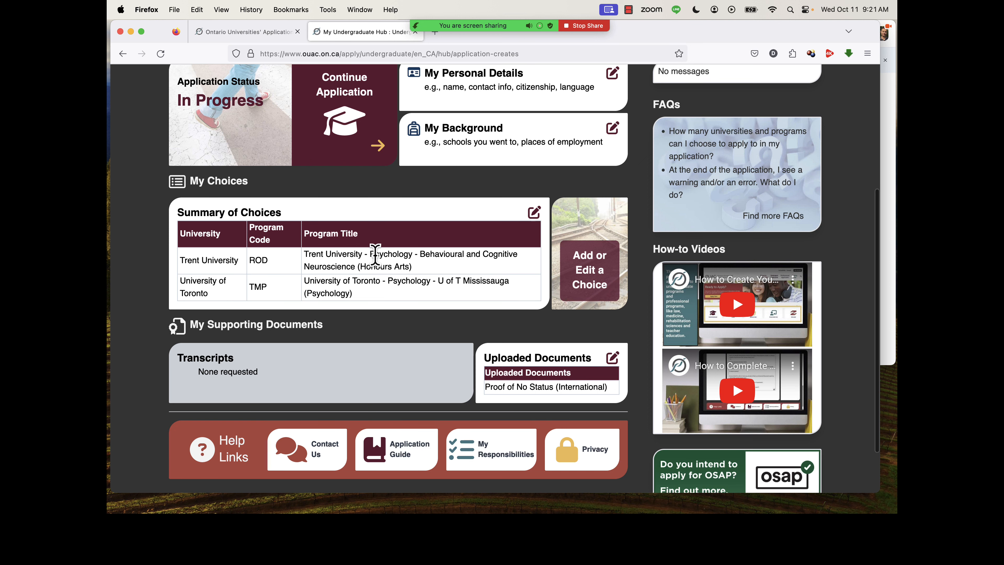
Review the hub's program choices and uploaded documents, and continue the application to the review summary.
scroll(507, 269, down, 1)
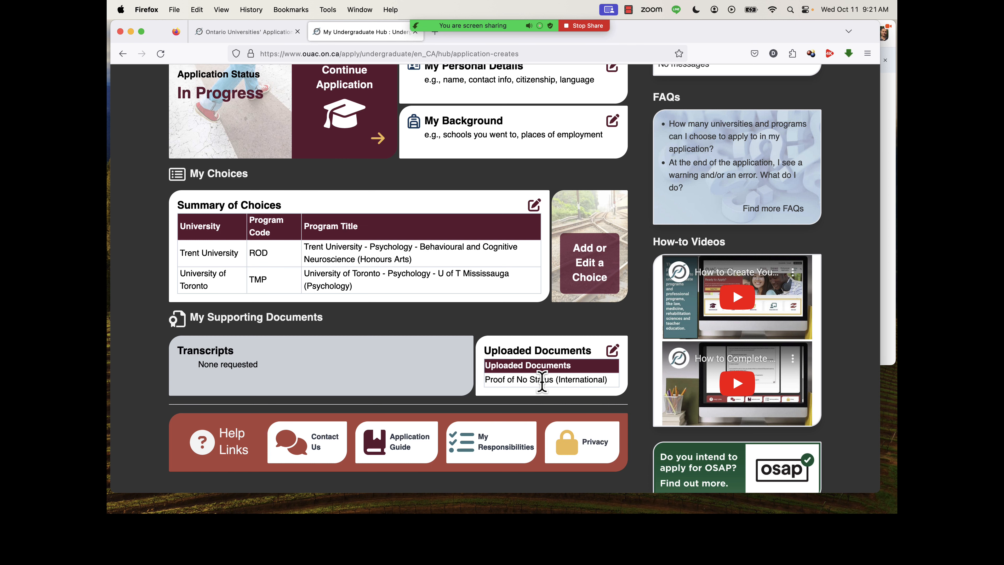
scroll(432, 359, up, 2)
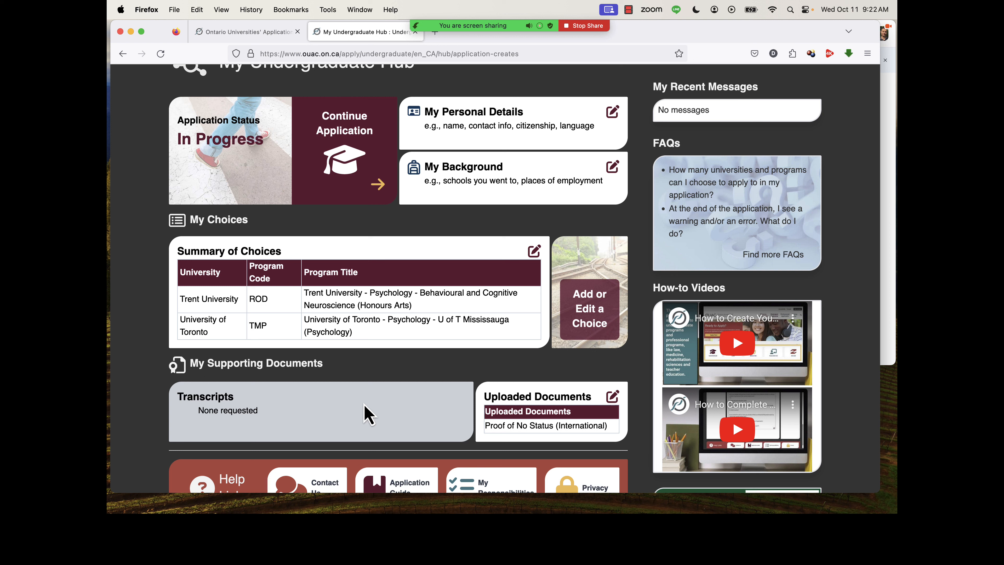
click(370, 189)
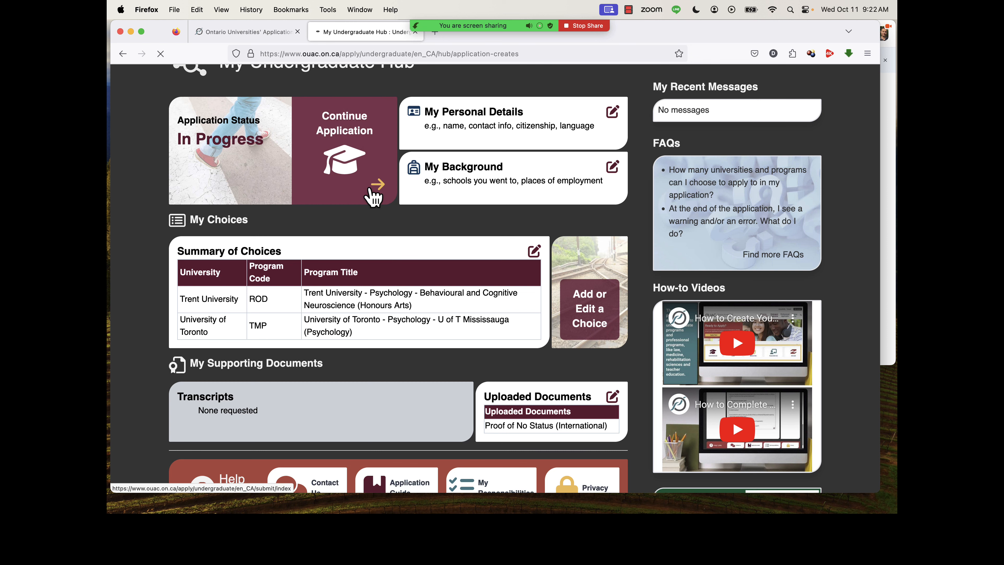
Read the Summary warnings, review the My Personal Details section and collapse it.
scroll(437, 298, down, 5)
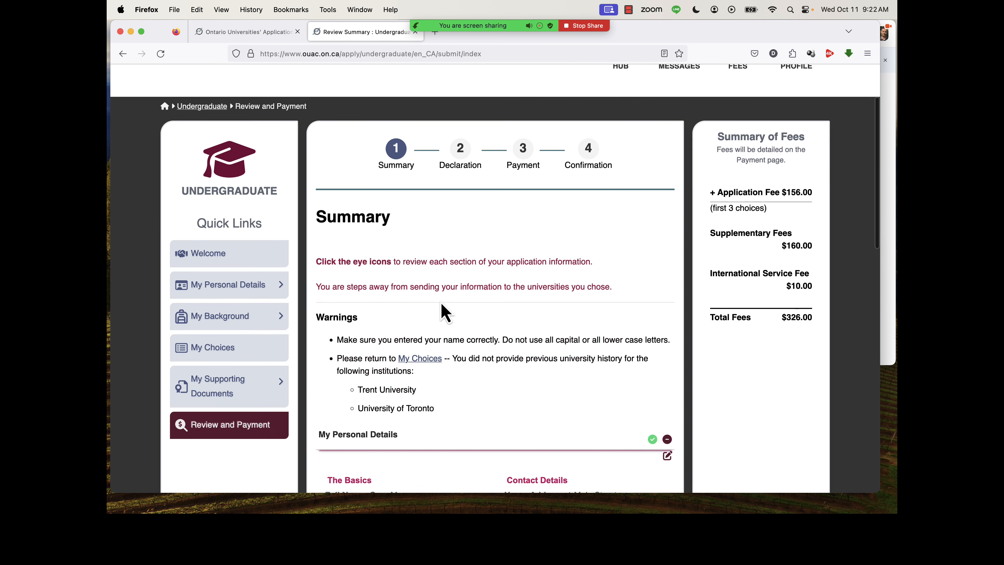
scroll(443, 311, down, 3)
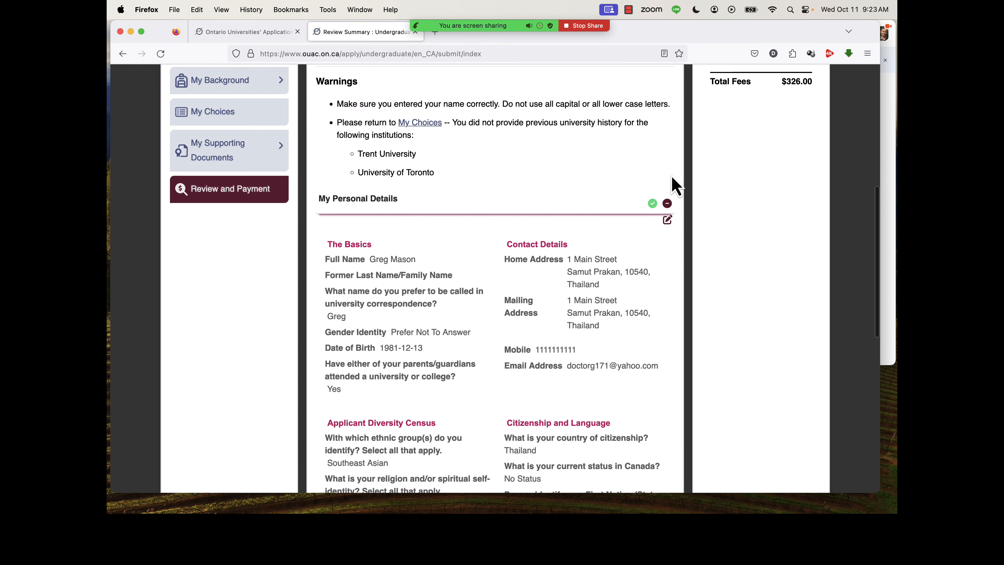
click(667, 203)
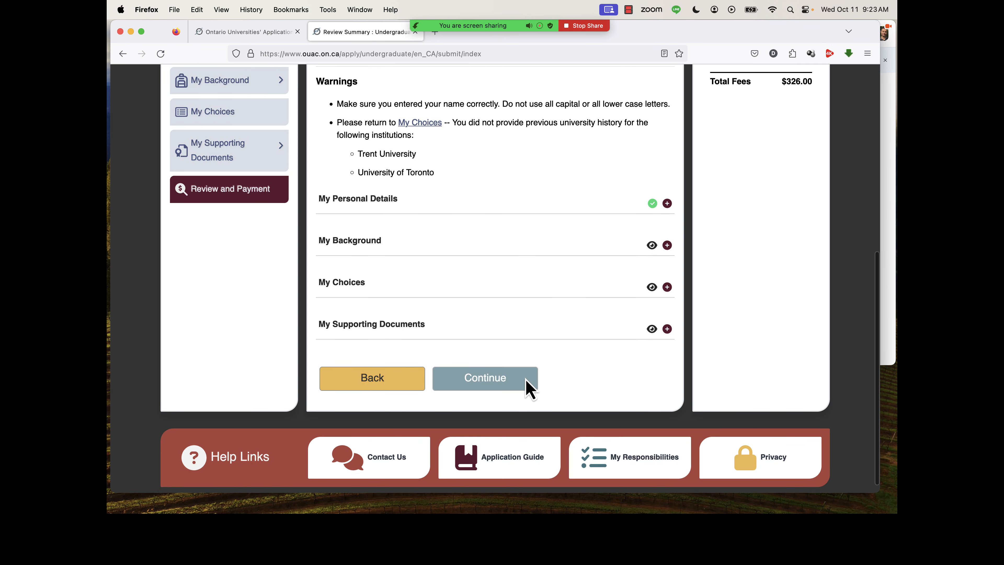
scroll(538, 332, up, 3)
scroll(538, 334, up, 2)
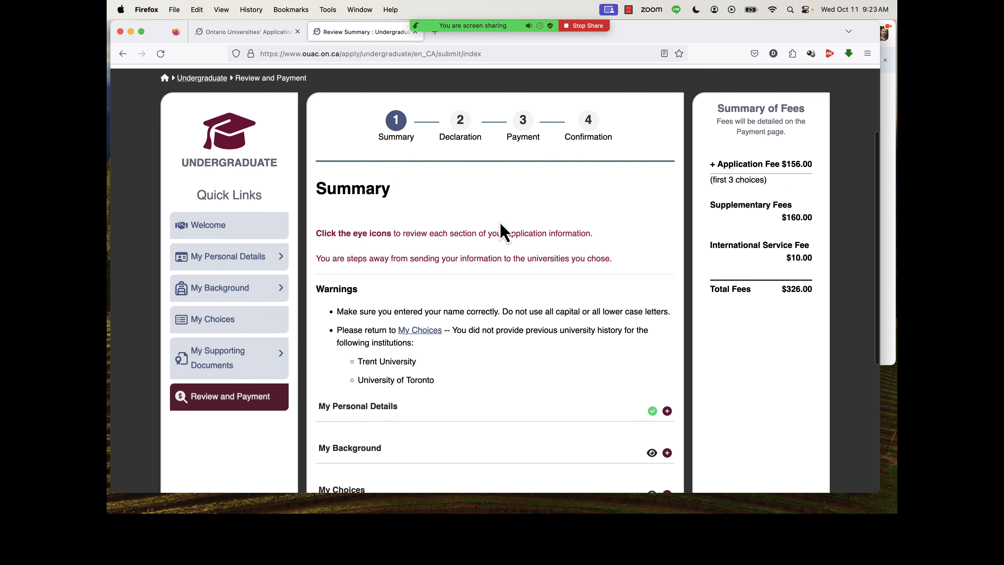
scroll(503, 229, down, 4)
scroll(448, 313, up, 1)
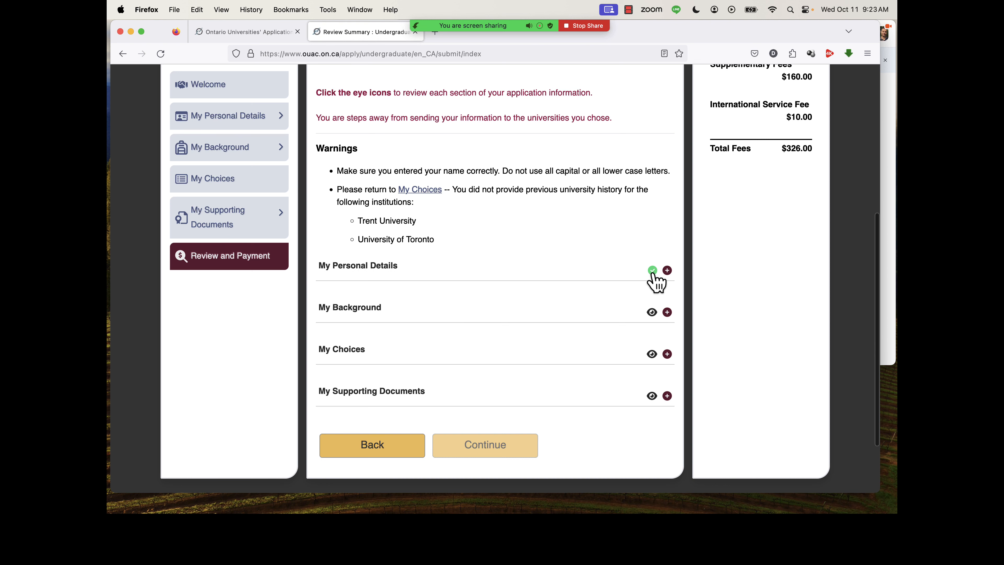
Open the My Background section for review and read its education, Tell Us More, activities and employment entries.
click(652, 312)
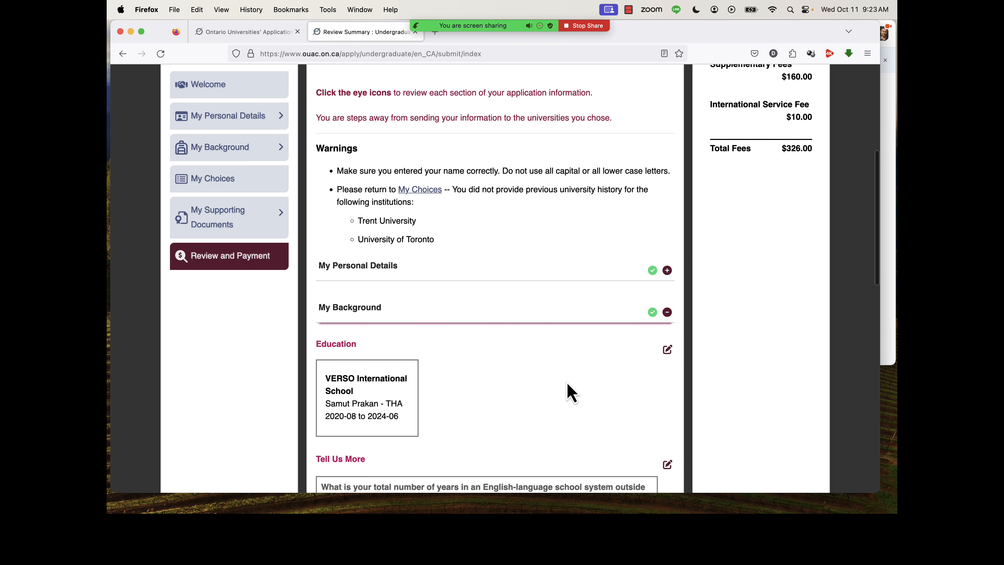
scroll(570, 392, down, 3)
scroll(571, 393, down, 10)
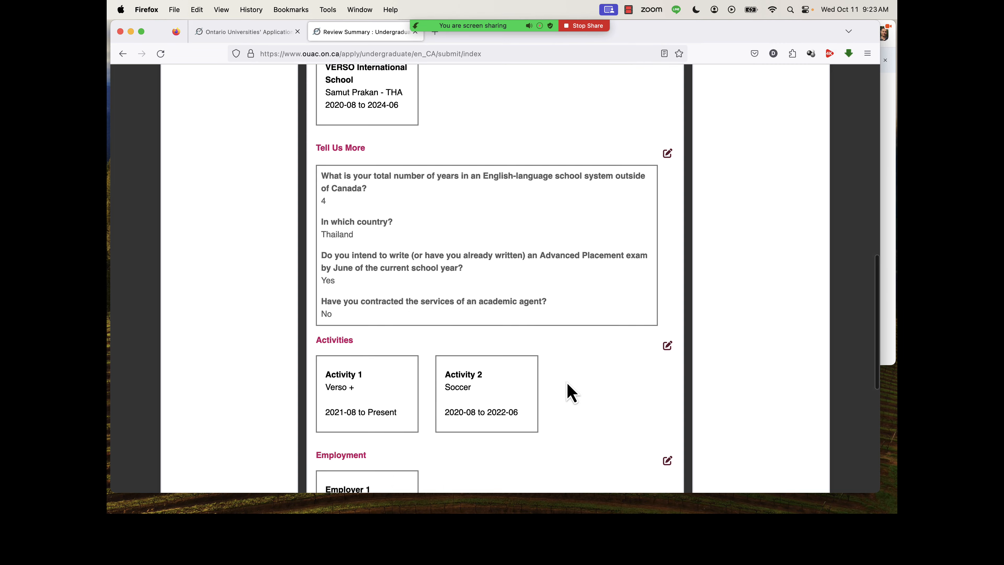
scroll(571, 393, down, 2)
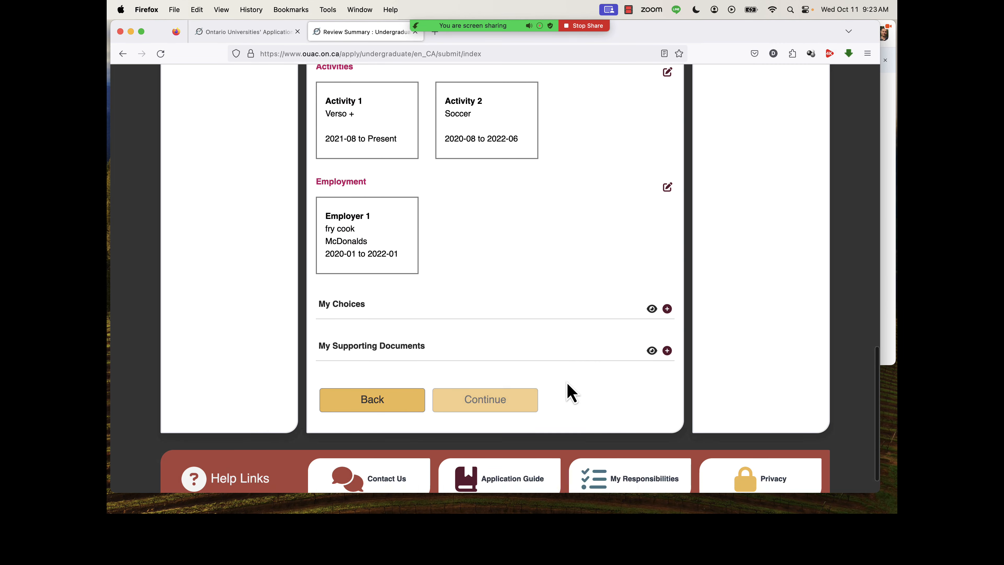
Open and review the My Choices and My Supporting Documents sections of the summary.
click(651, 308)
scroll(578, 312, down, 5)
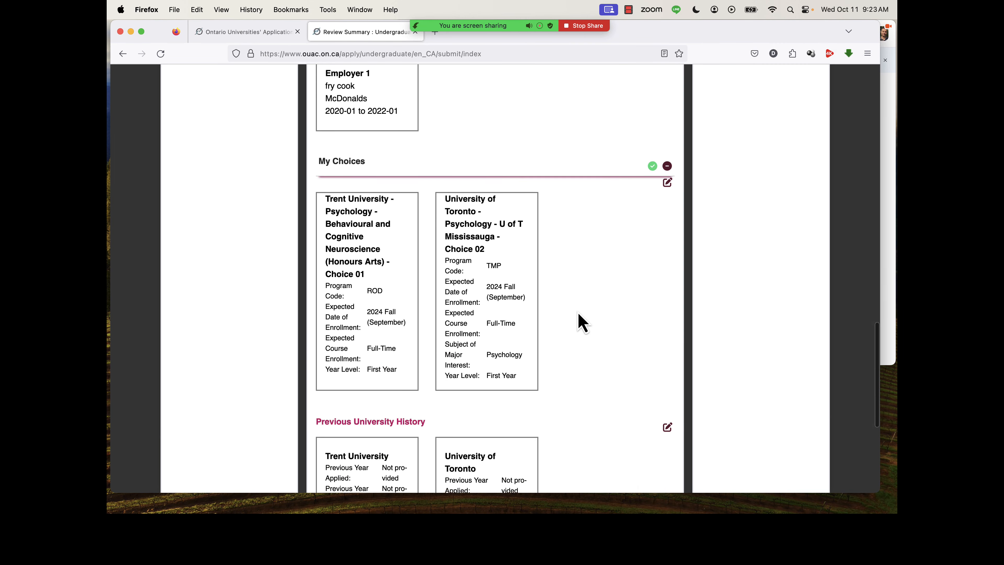
scroll(609, 343, down, 5)
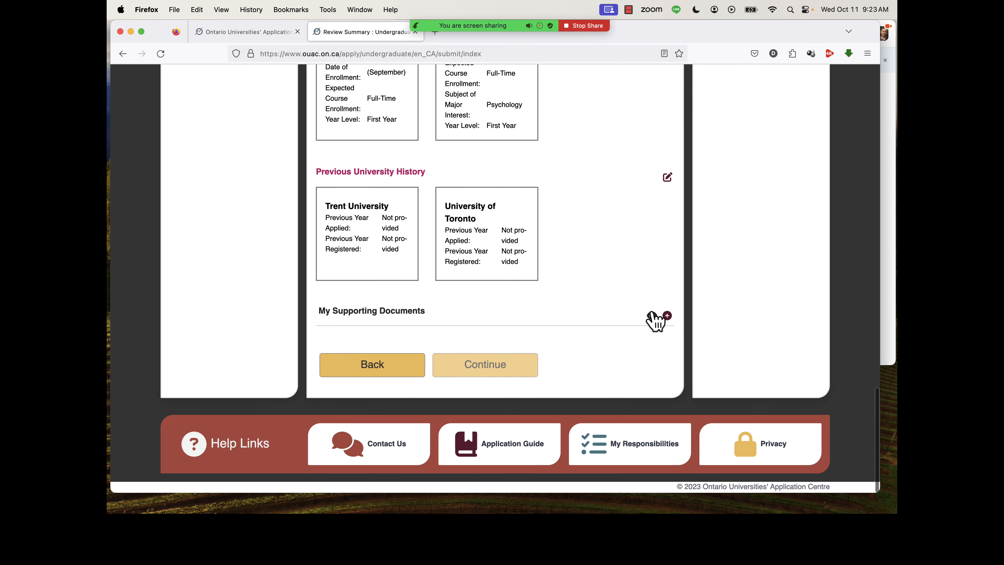
click(653, 316)
scroll(634, 287, down, 2)
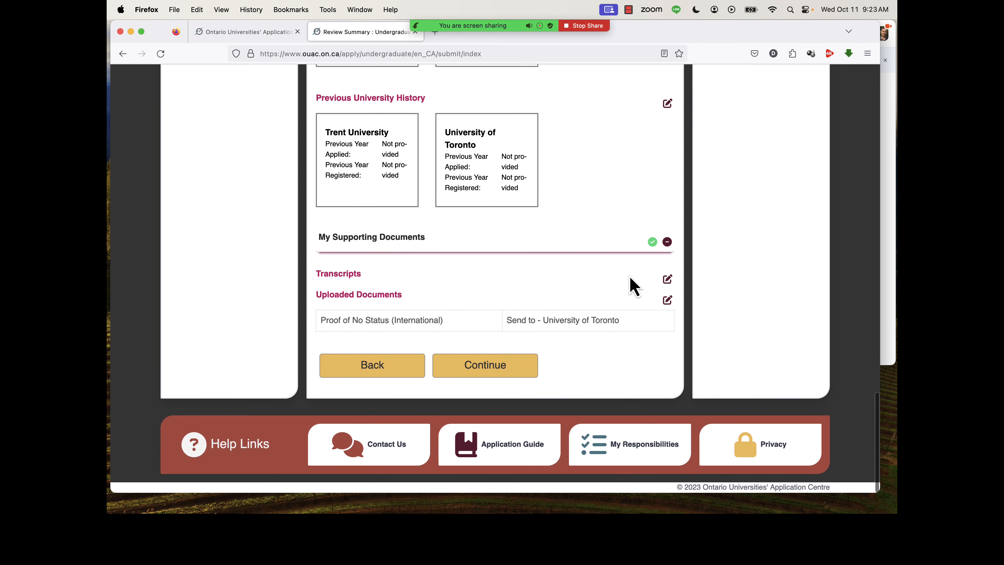
Recheck the reviewed summary sections and continue to the Declaration.
click(492, 366)
scroll(594, 191, up, 15)
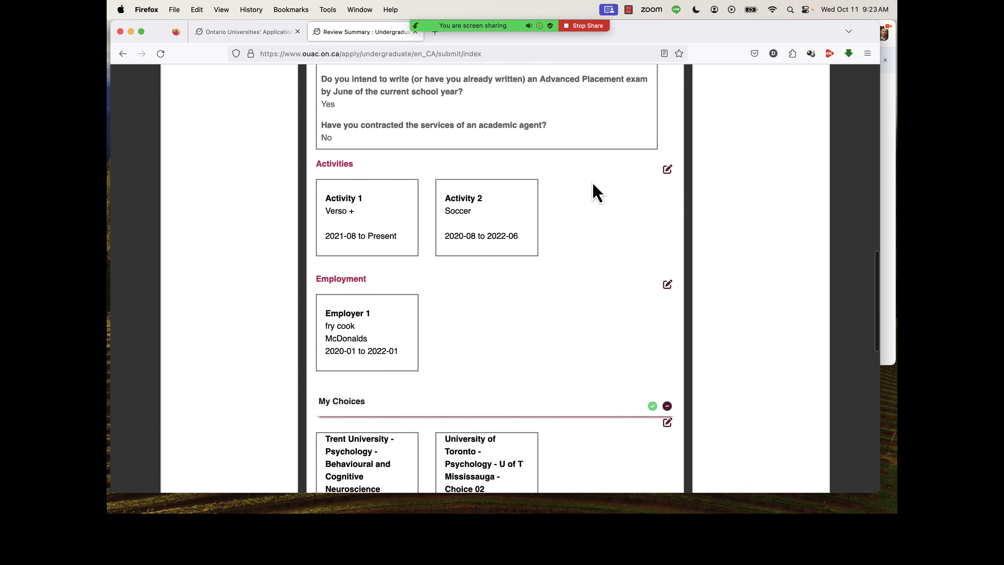
scroll(594, 191, down, 11)
scroll(597, 193, down, 6)
click(512, 366)
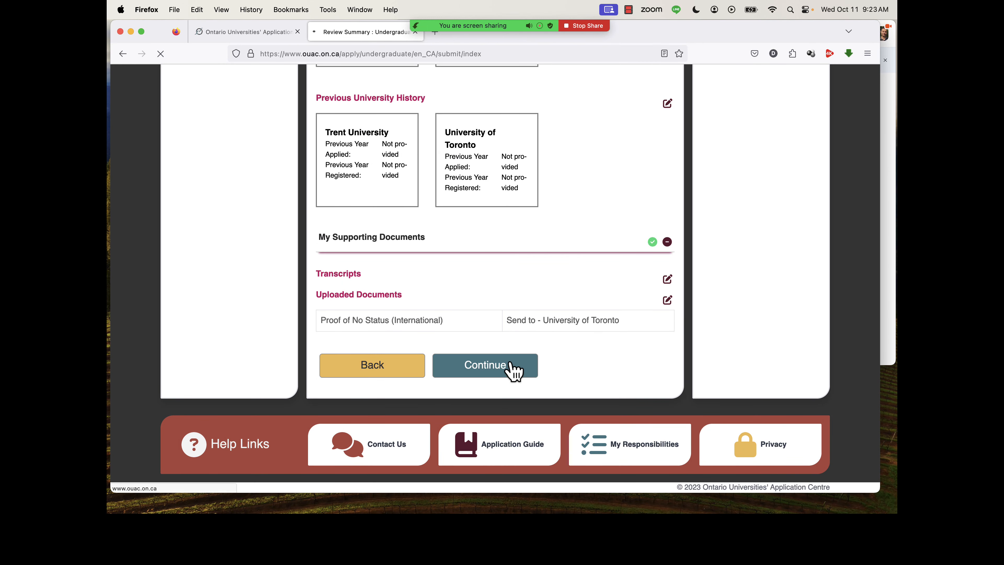
Read the Declaration's consent and certification statements, confirm them and continue to Payment.
scroll(510, 363, down, 5)
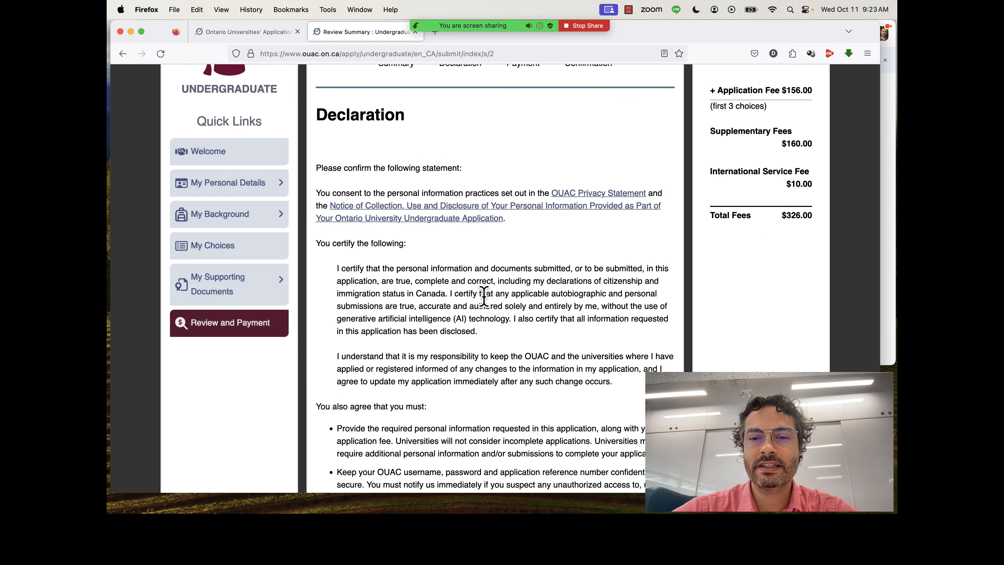
scroll(483, 296, down, 3)
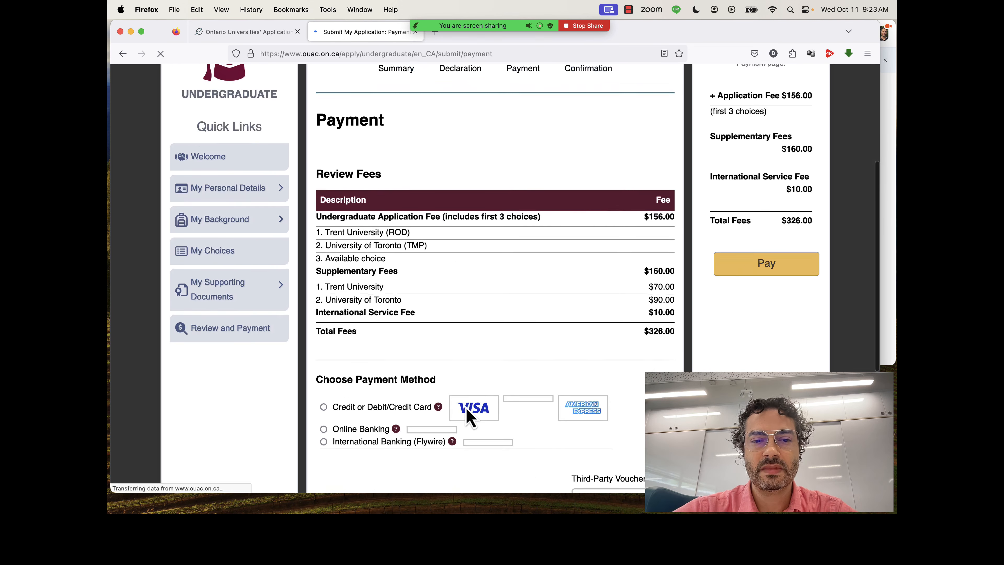
scroll(466, 415, down, 1)
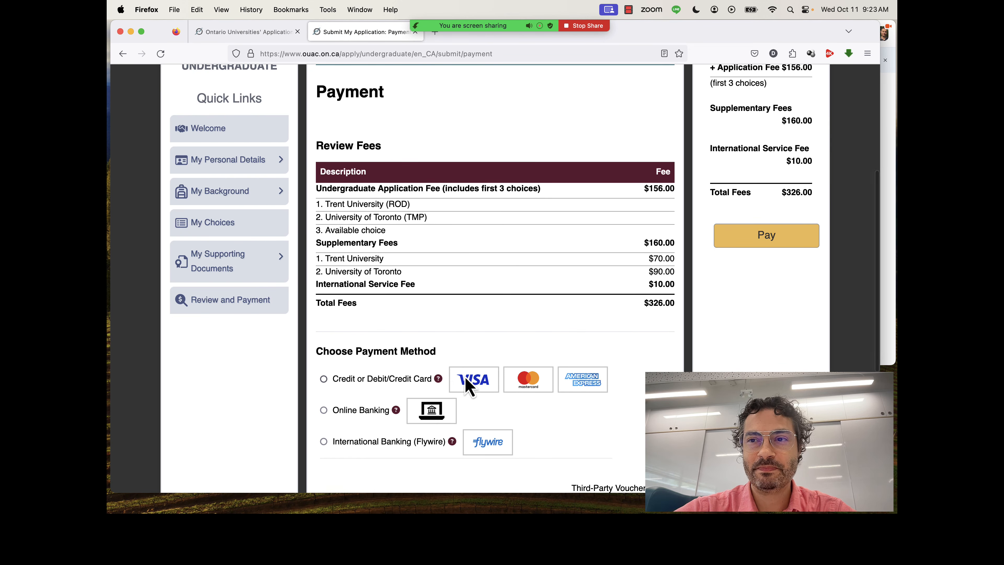
Examine the application fee breakdown, payment methods and third-party voucher option on the Payment page.
scroll(465, 382, down, 8)
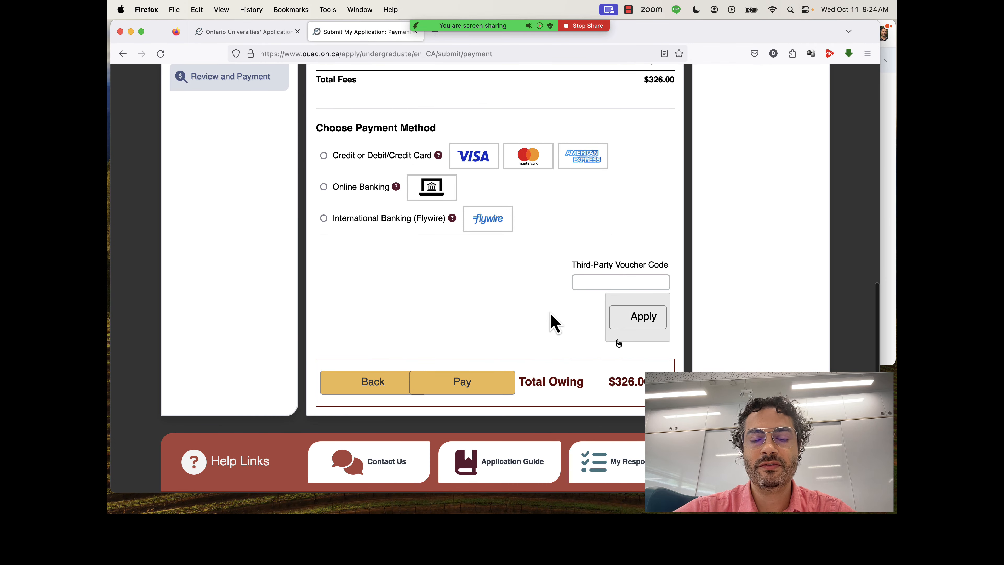
scroll(498, 379, up, 7)
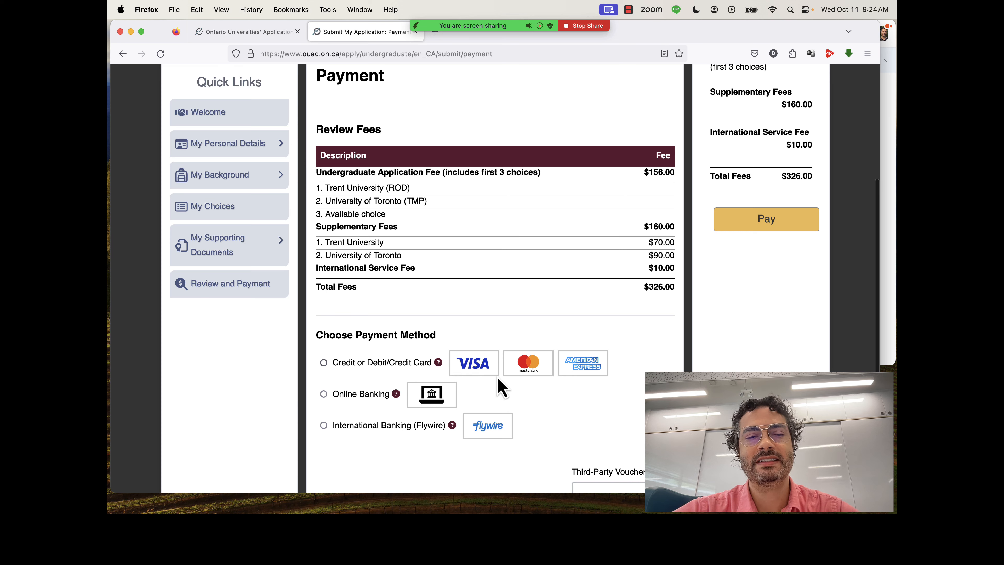
scroll(498, 378, up, 4)
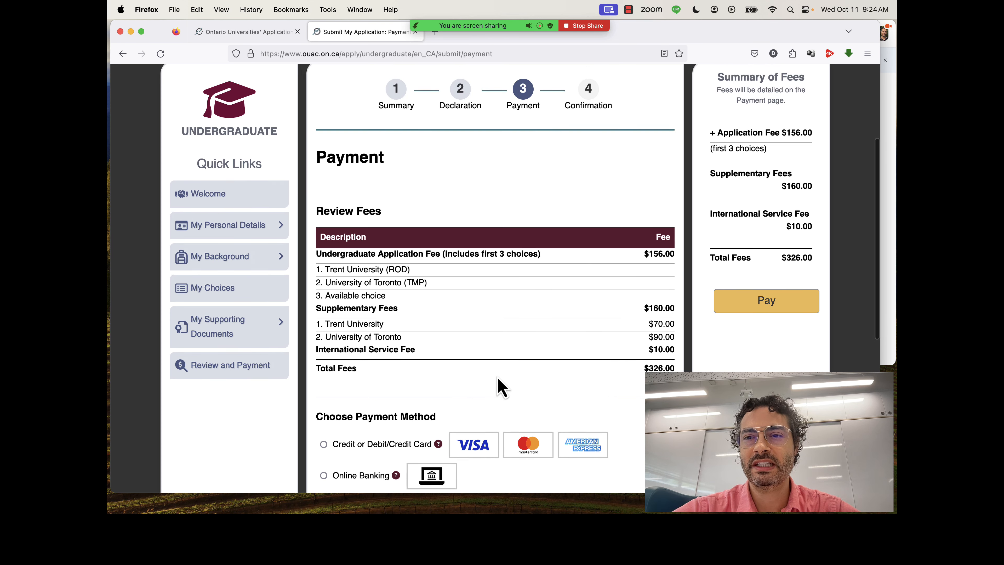
scroll(514, 376, down, 4)
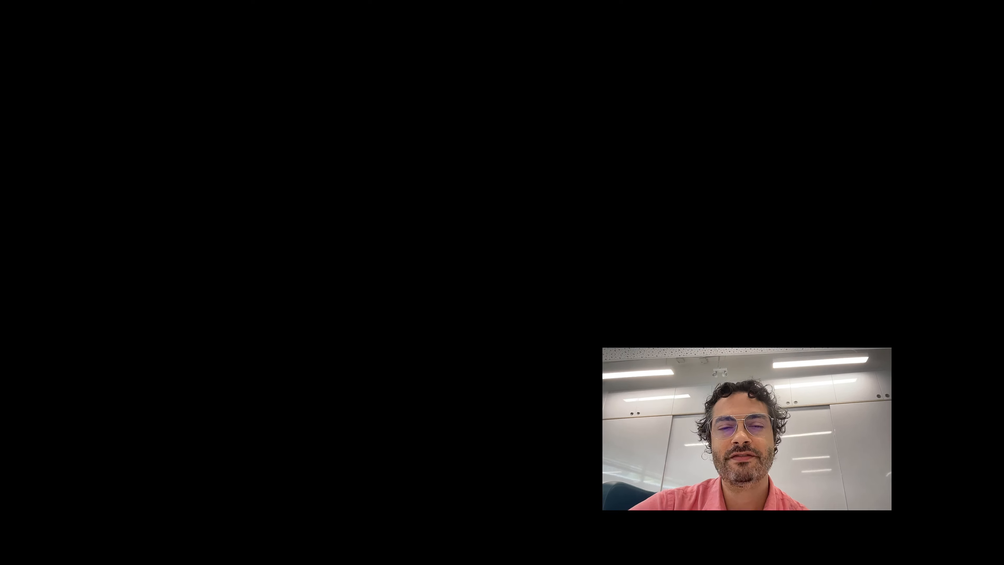